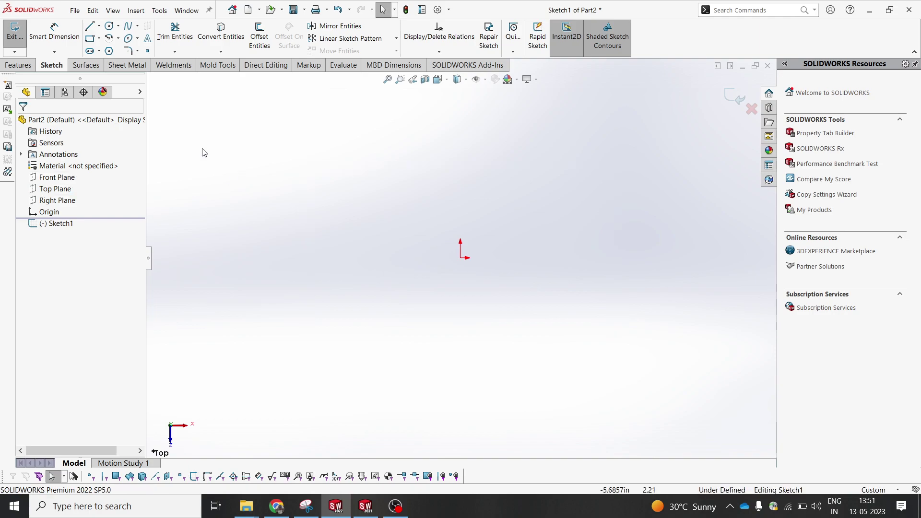
# - Sketch a circle about 5.44 in in diameter centred on the origin
pyautogui.click(110, 26)
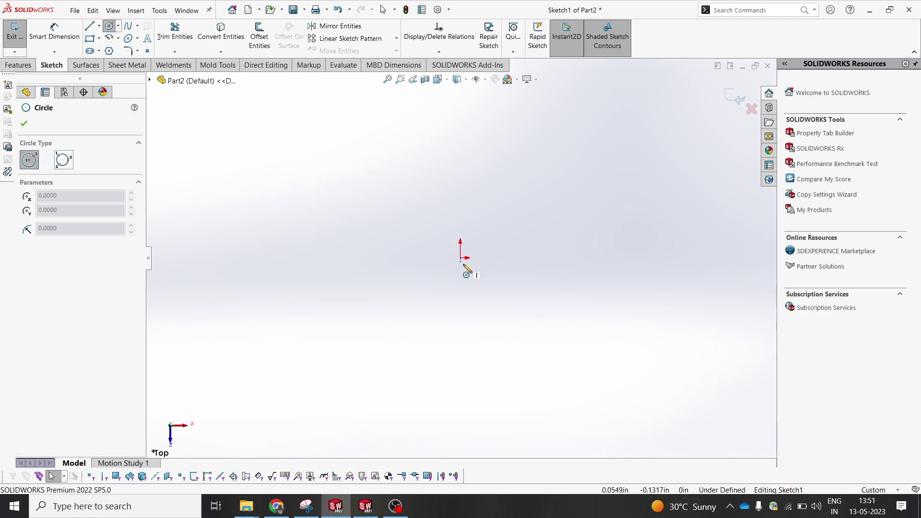
pyautogui.click(461, 257)
pyautogui.click(528, 163)
pyautogui.press('Escape')
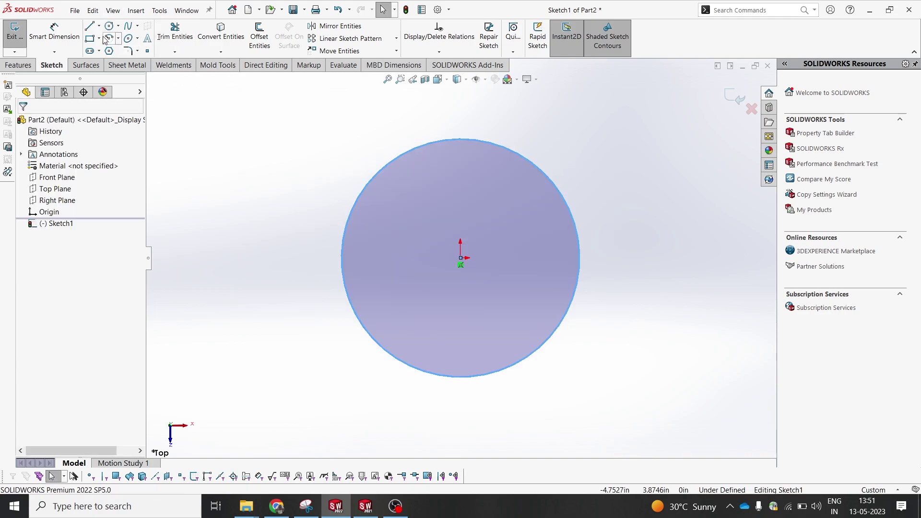
# - Add a horizontal and a vertical infinite-length construction line through the origin
pyautogui.click(99, 26)
pyautogui.click(115, 51)
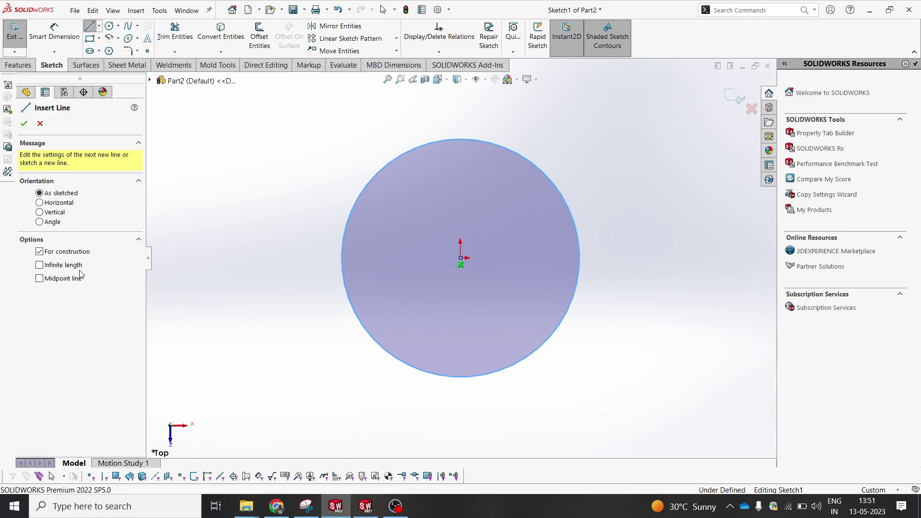
pyautogui.click(461, 257)
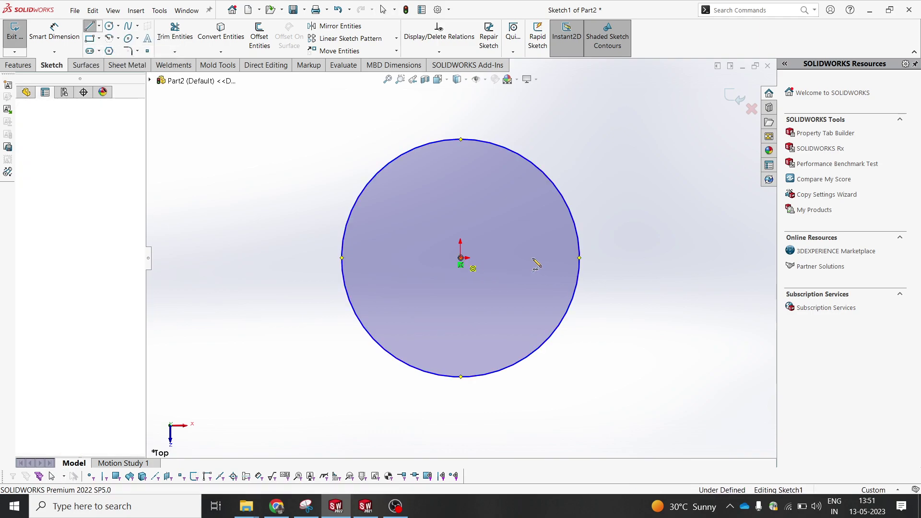
pyautogui.click(536, 259)
pyautogui.click(461, 257)
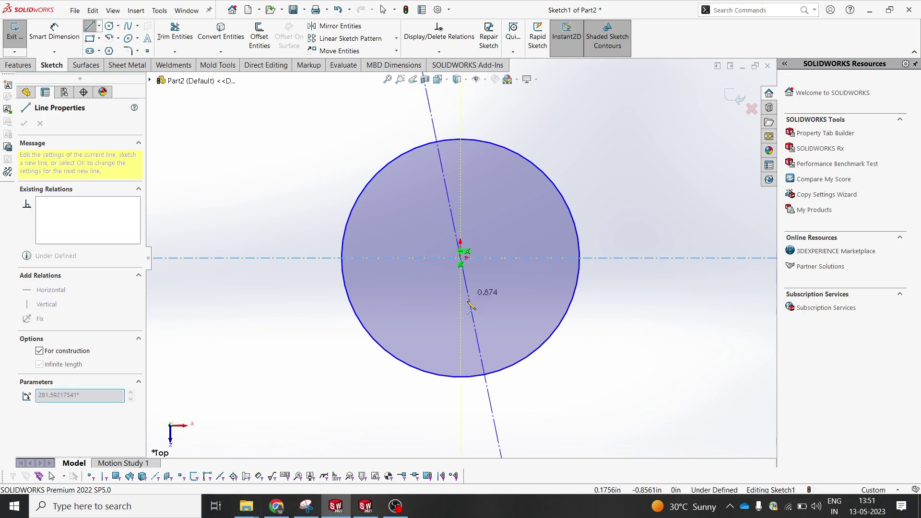
pyautogui.click(464, 307)
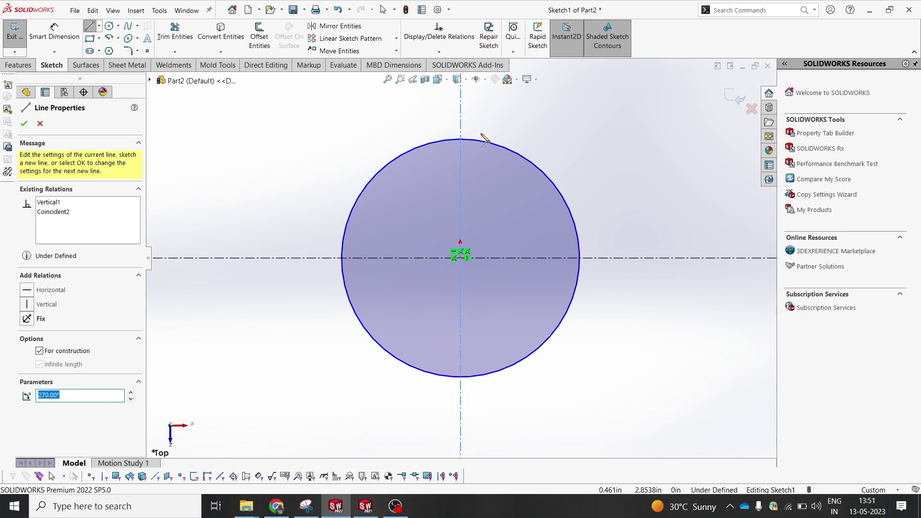
pyautogui.press('Escape')
pyautogui.click(462, 204)
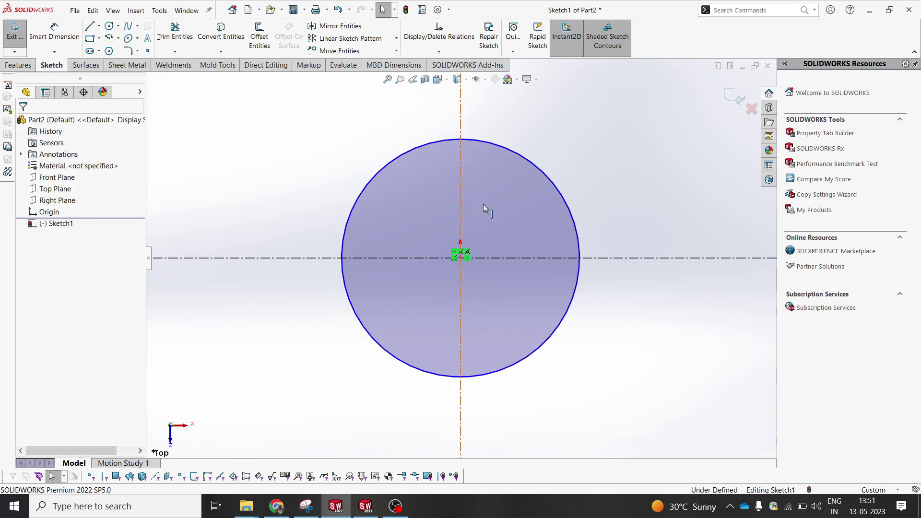
pyautogui.press('Escape')
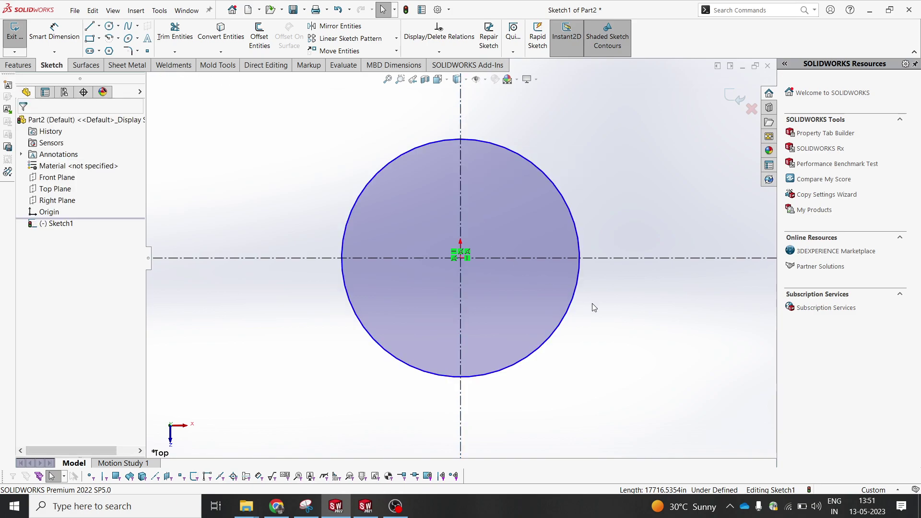
# - Dimension the circle's diameter, accepting the value as drawn
pyautogui.scroll(-2, 459, 126)
pyautogui.click(55, 32)
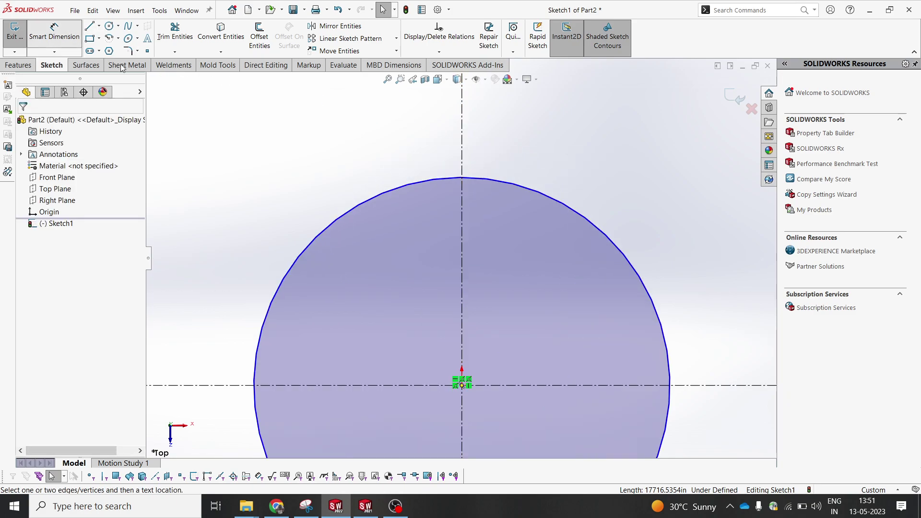
pyautogui.click(395, 224)
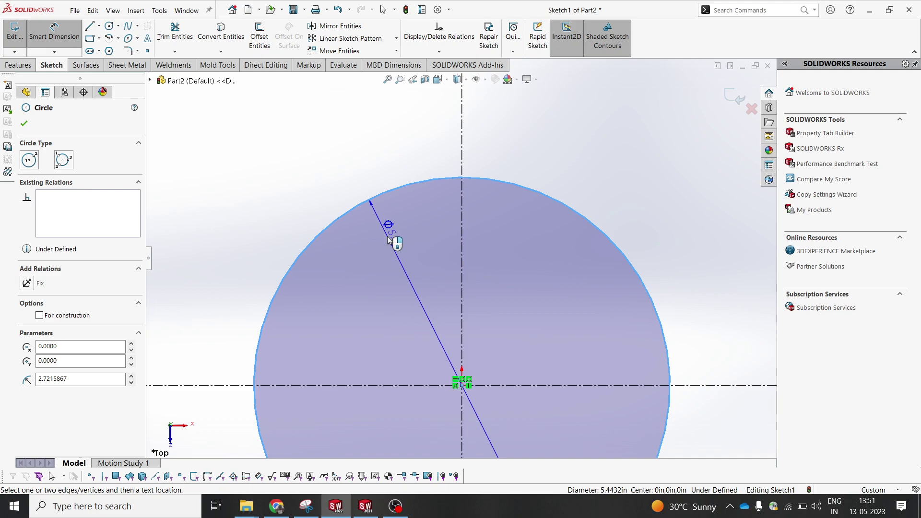
pyautogui.click(390, 241)
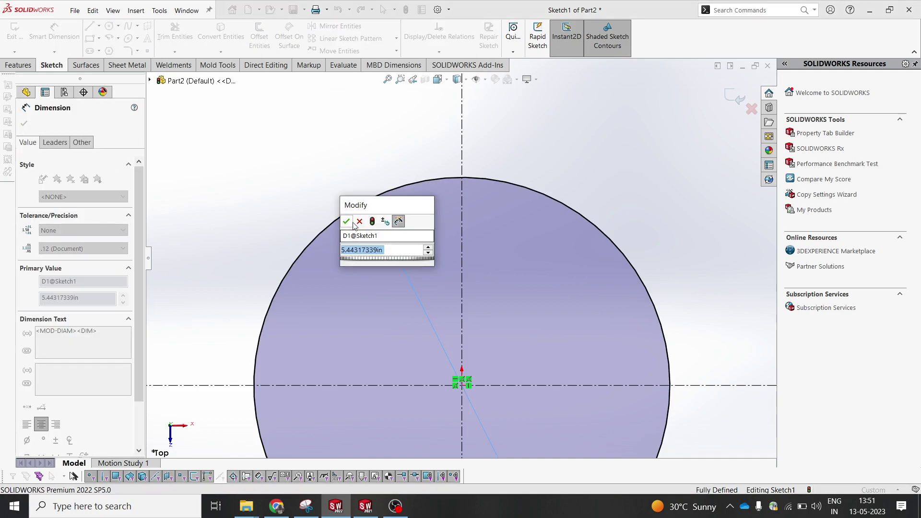
pyautogui.click(348, 222)
pyautogui.press('Escape')
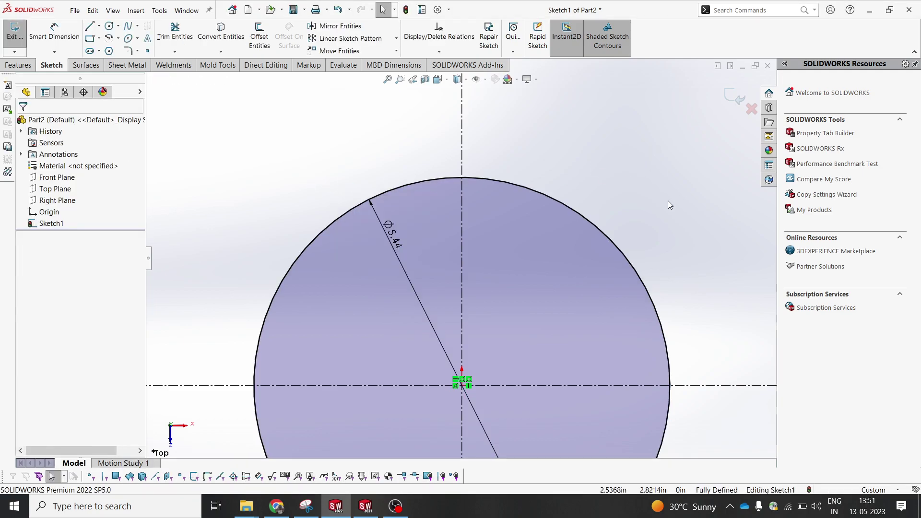
# - Change the document units to MMGS, then exit the circle sketch and reopen it for editing
pyautogui.click(874, 489)
pyautogui.click(847, 435)
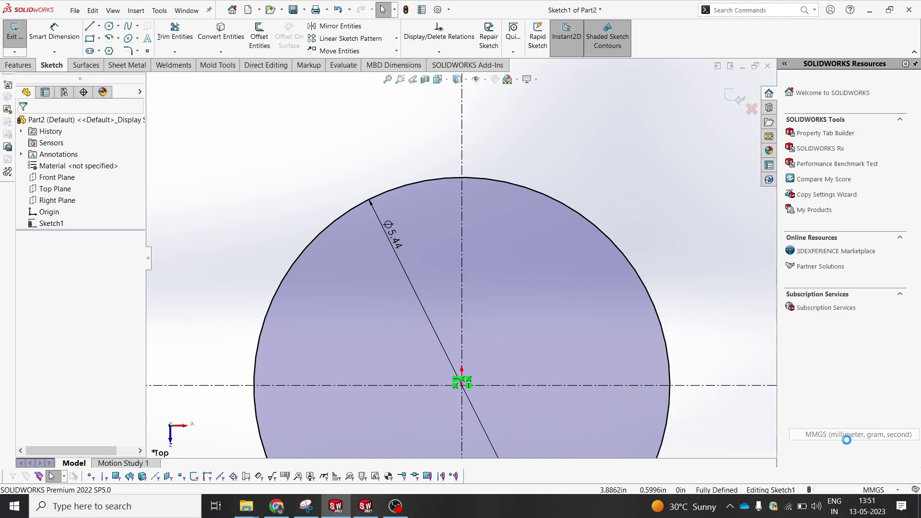
pyautogui.click(735, 97)
pyautogui.click(46, 223)
pyautogui.click(59, 197)
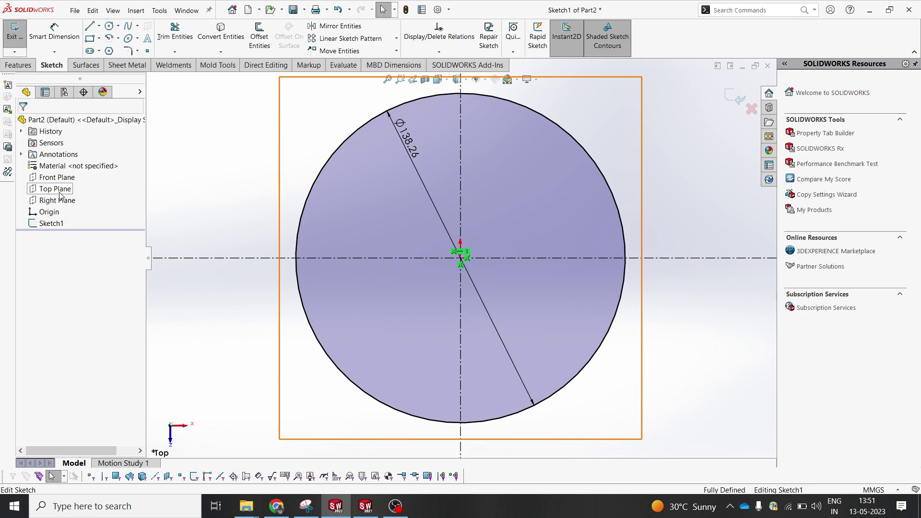
# - Set the circle's diameter to 100 mm and convert the circle to construction geometry
pyautogui.click(408, 141)
pyautogui.doubleClick(408, 142)
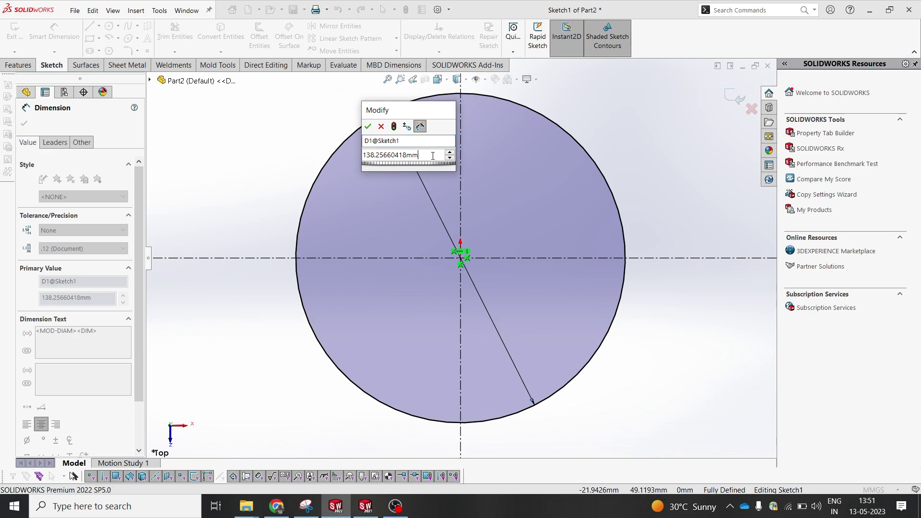
pyautogui.write('110')
pyautogui.press('Return')
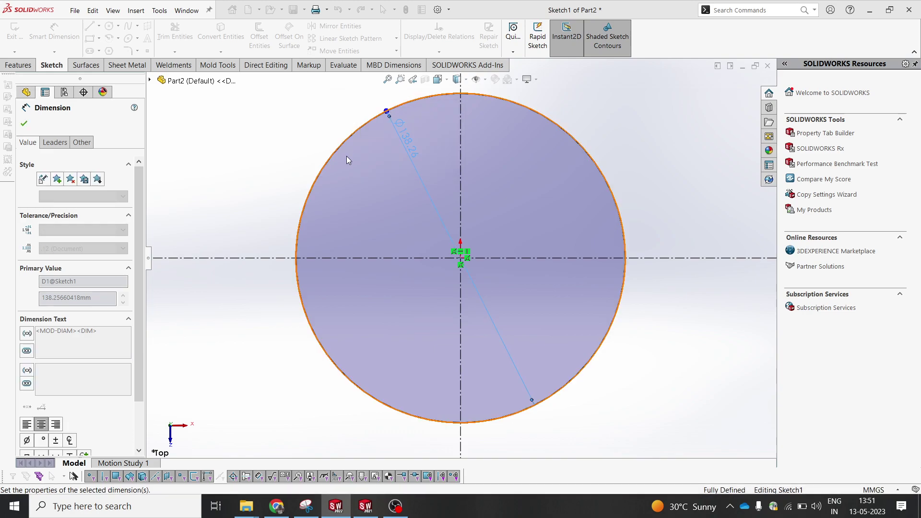
pyautogui.click(422, 160)
pyautogui.write('100')
pyautogui.press('Return')
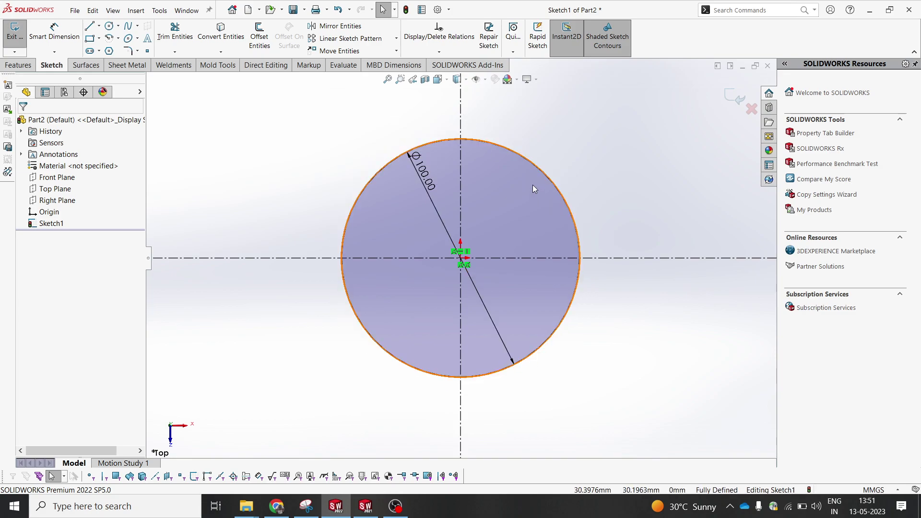
pyautogui.click(511, 151)
pyautogui.click(557, 126)
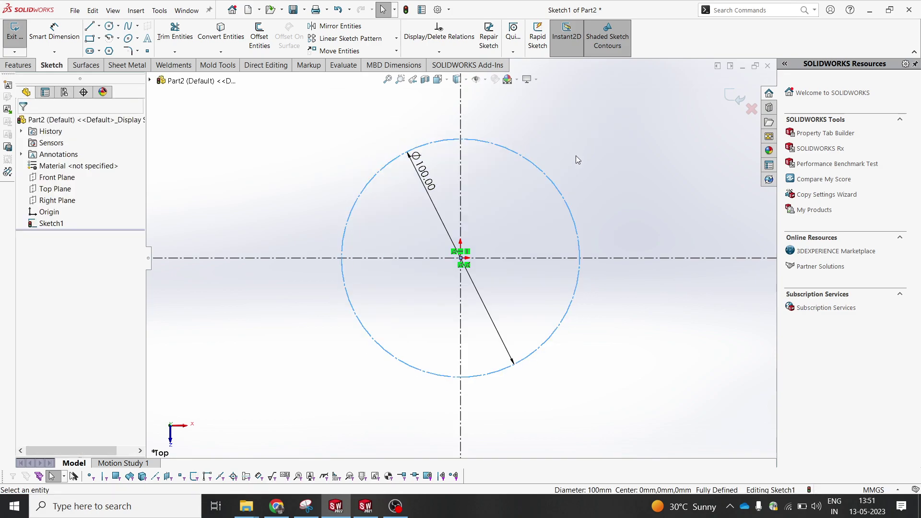
# - Sketch a two-line peak from the circle up to the vertical centerline and back to the circle, its second side about 13.6 mm long
pyautogui.scroll(-1, 434, 144)
pyautogui.scroll(-3, 435, 144)
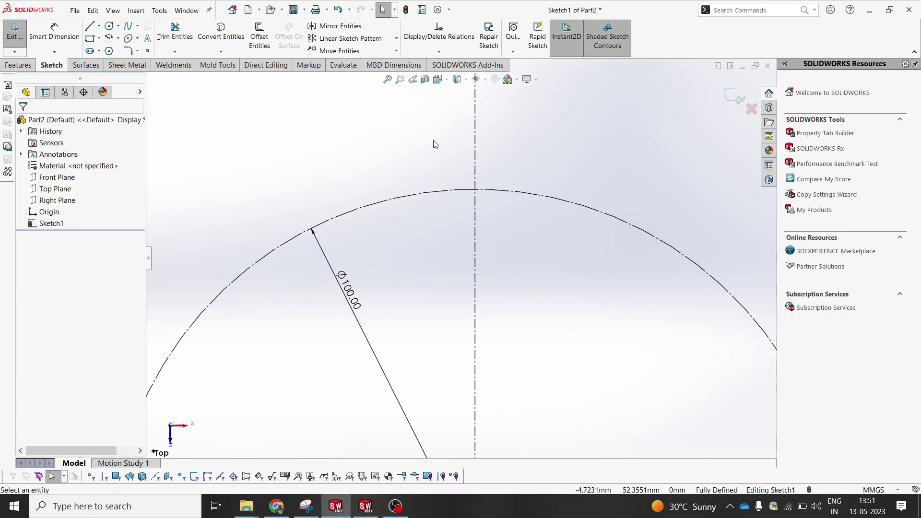
pyautogui.click(89, 27)
pyautogui.moveTo(416, 194); pyautogui.dragTo(418, 191)
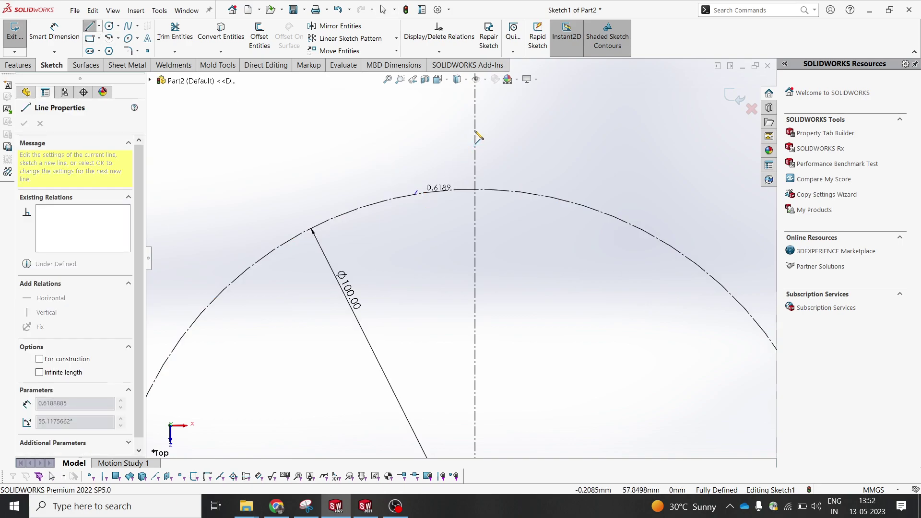
pyautogui.click(475, 127)
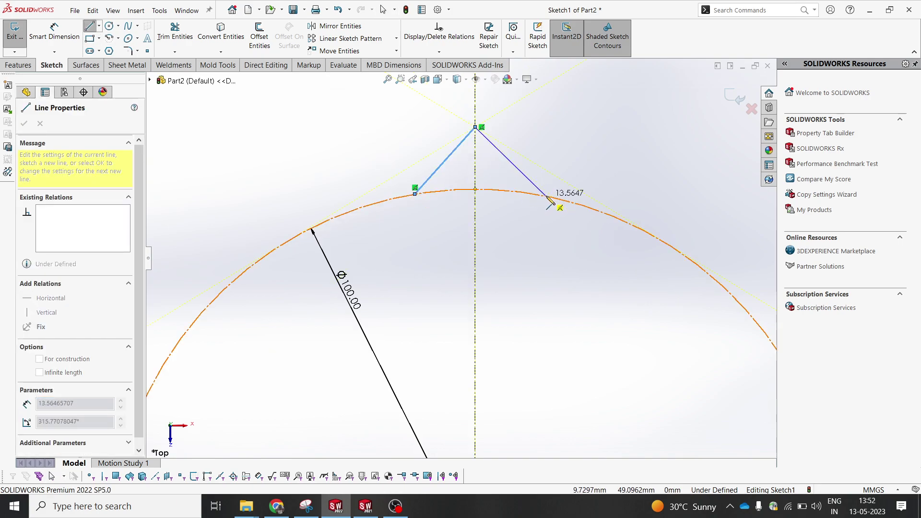
pyautogui.click(546, 196)
pyautogui.press('Escape')
# - Make the two sides of the peak symmetric about the vertical centerline
pyautogui.click(504, 156)
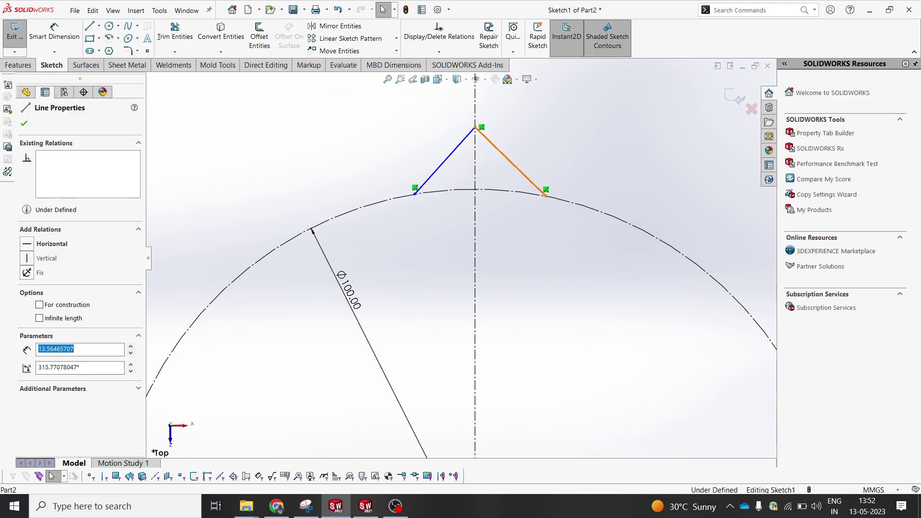
pyautogui.keyDown('ctrl'); pyautogui.click(461, 148); pyautogui.keyUp('ctrl')
pyautogui.keyDown('ctrl'); pyautogui.click(475, 152); pyautogui.keyUp('ctrl')
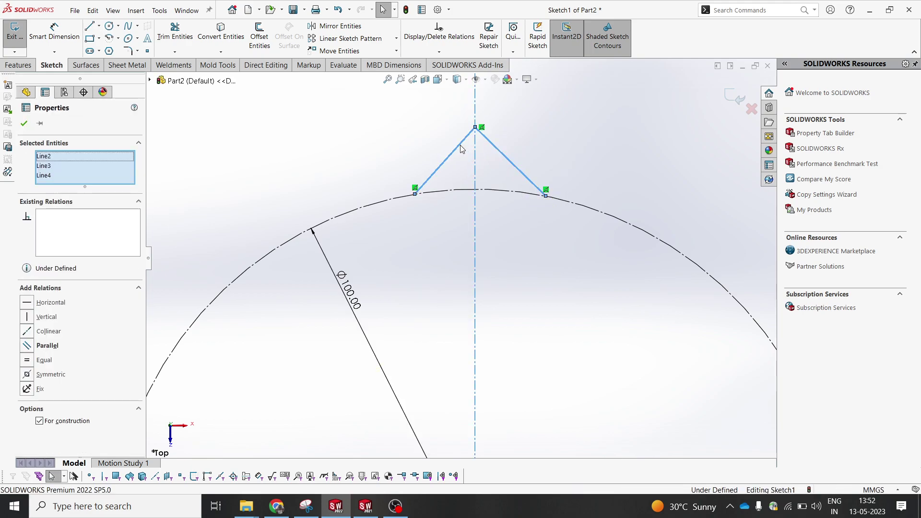
pyautogui.click(560, 102)
pyautogui.click(576, 144)
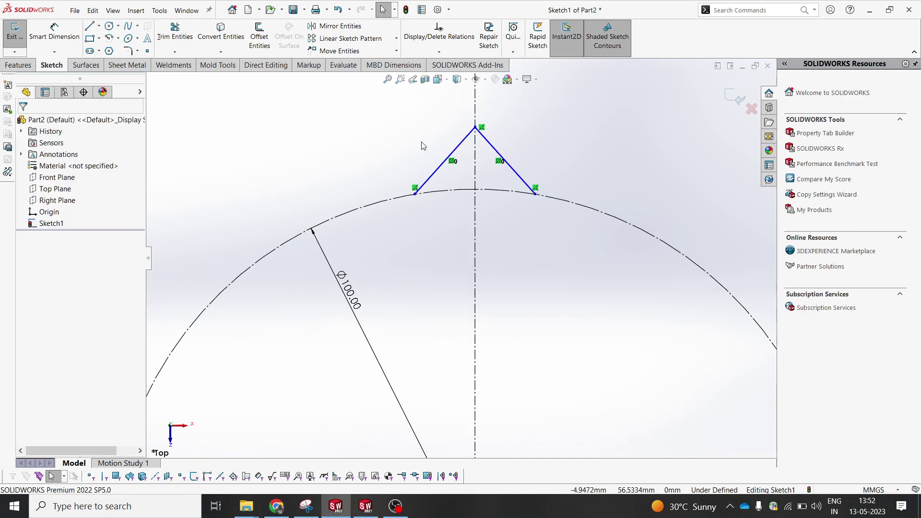
# - Draw construction lines connecting both lower endpoints of the peak to the origin
pyautogui.click(98, 29)
pyautogui.click(102, 38)
pyautogui.scroll(5, 476, 294)
pyautogui.click(446, 237)
pyautogui.click(464, 349)
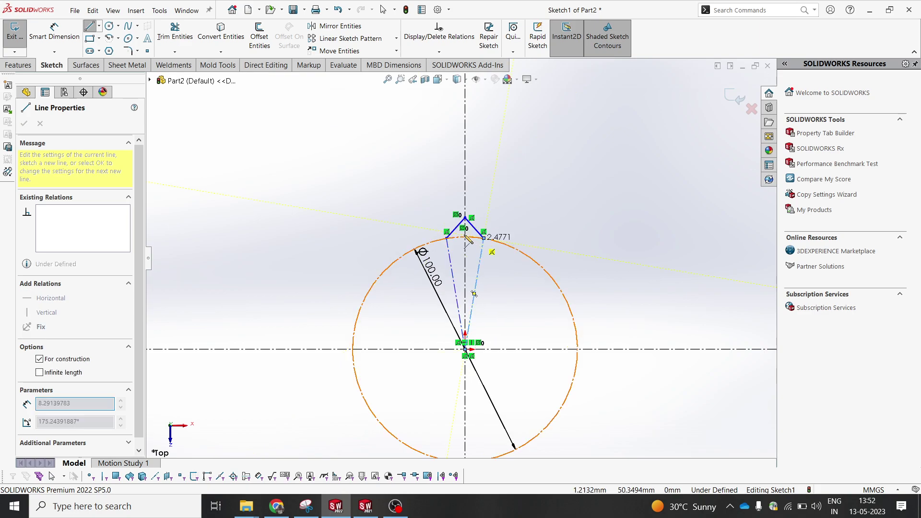
pyautogui.click(484, 239)
pyautogui.scroll(10, 460, 233)
pyautogui.press('Escape')
# - Dimension the angle between the left radial construction line and the vertical centerline as 12°
pyautogui.click(54, 33)
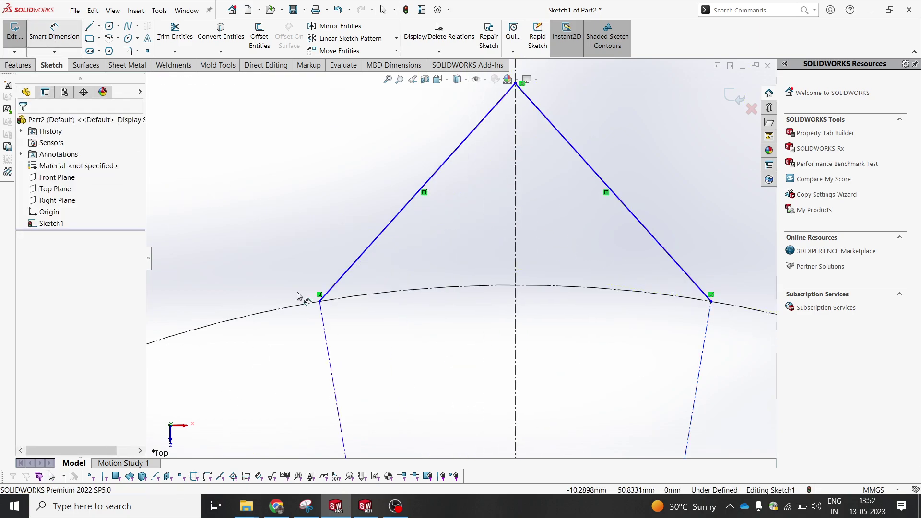
pyautogui.click(329, 360)
pyautogui.click(516, 355)
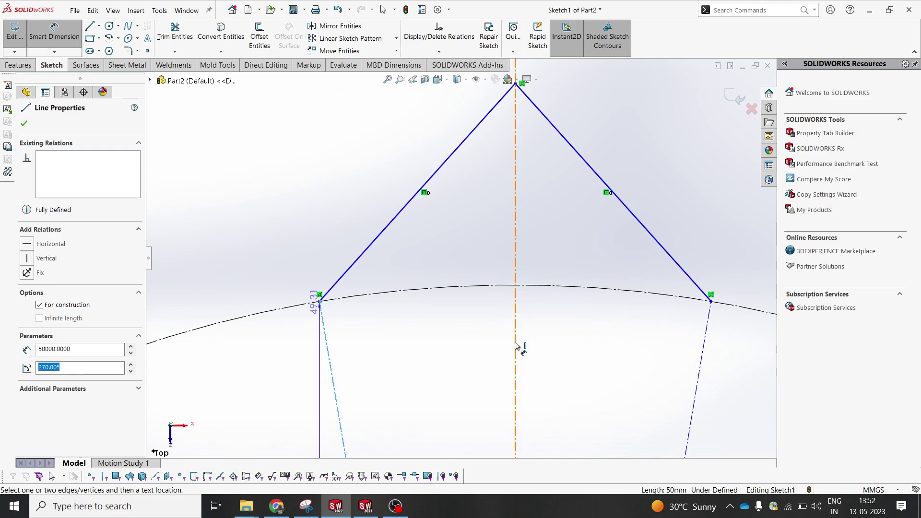
pyautogui.click(459, 343)
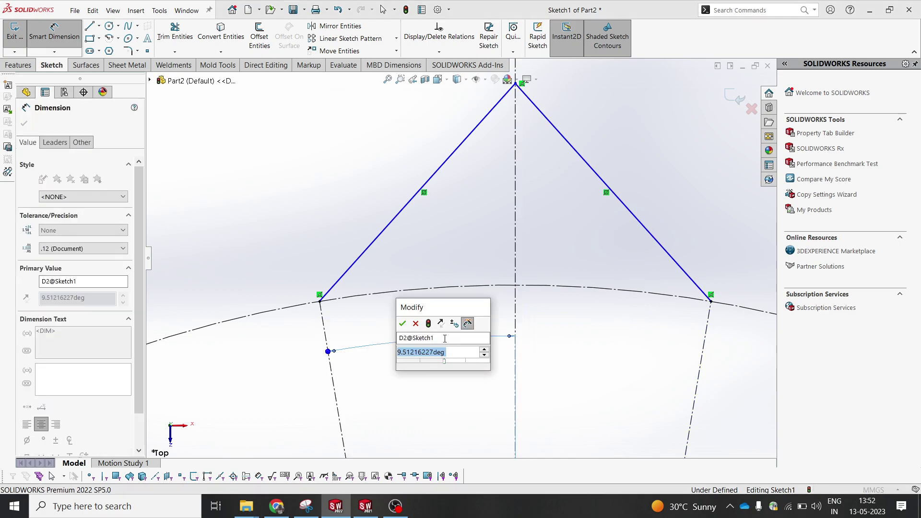
pyautogui.write('12')
pyautogui.press('Return')
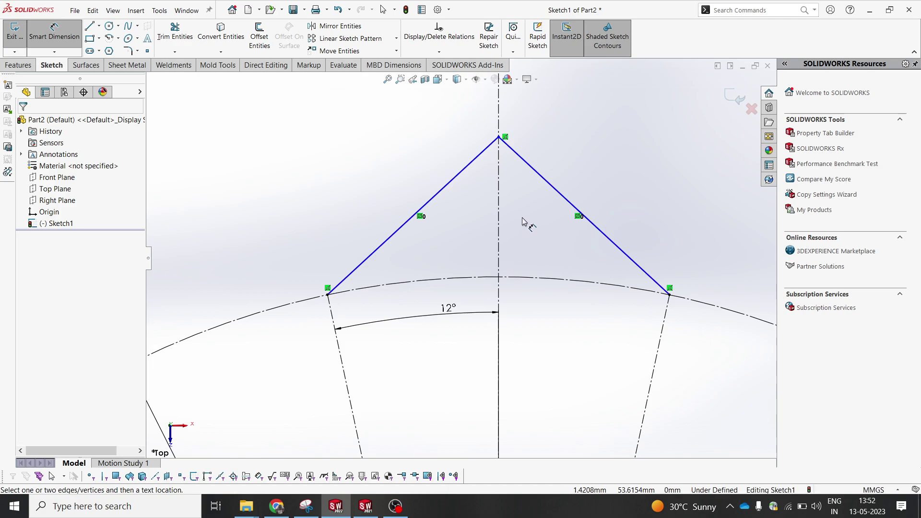
pyautogui.scroll(8, 522, 221)
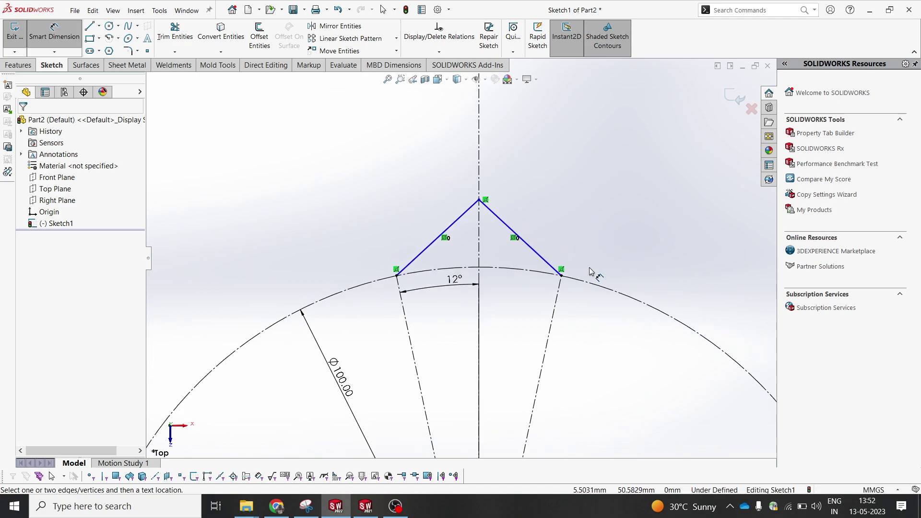
pyautogui.scroll(-3, 494, 319)
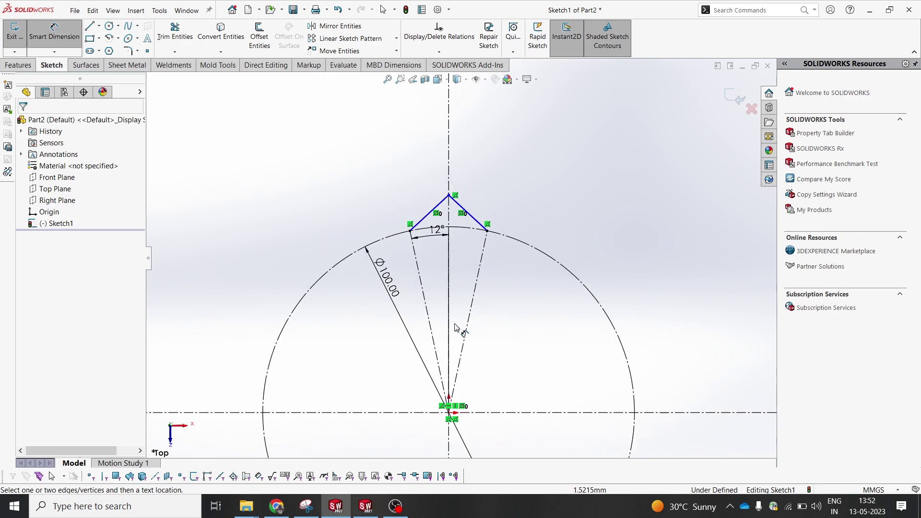
pyautogui.press('Escape')
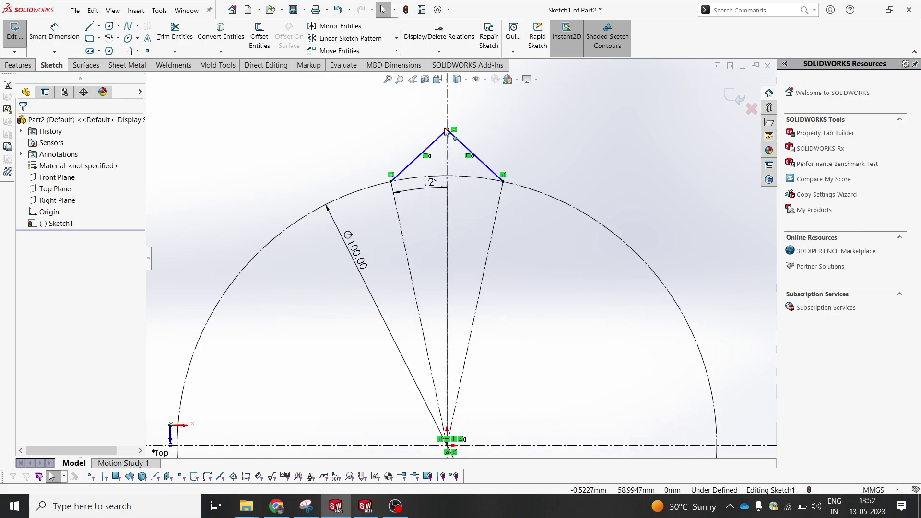
pyautogui.click(447, 127)
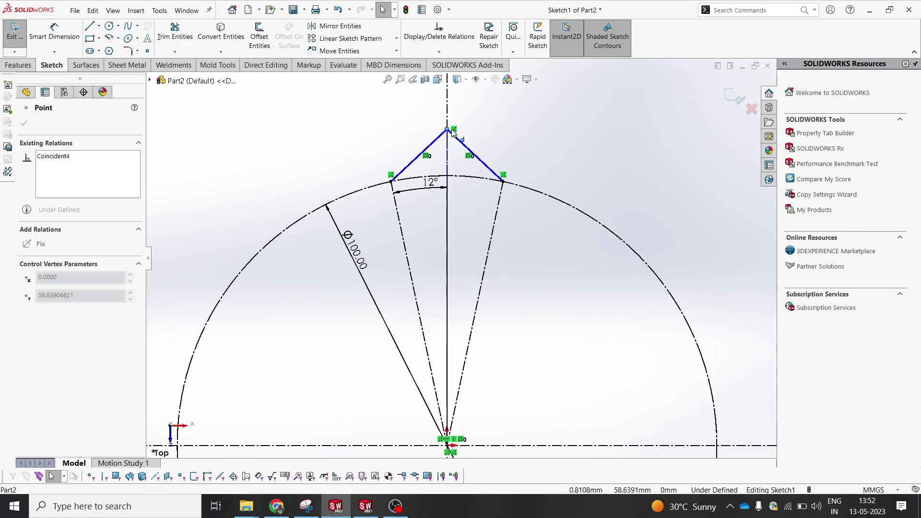
pyautogui.click(511, 131)
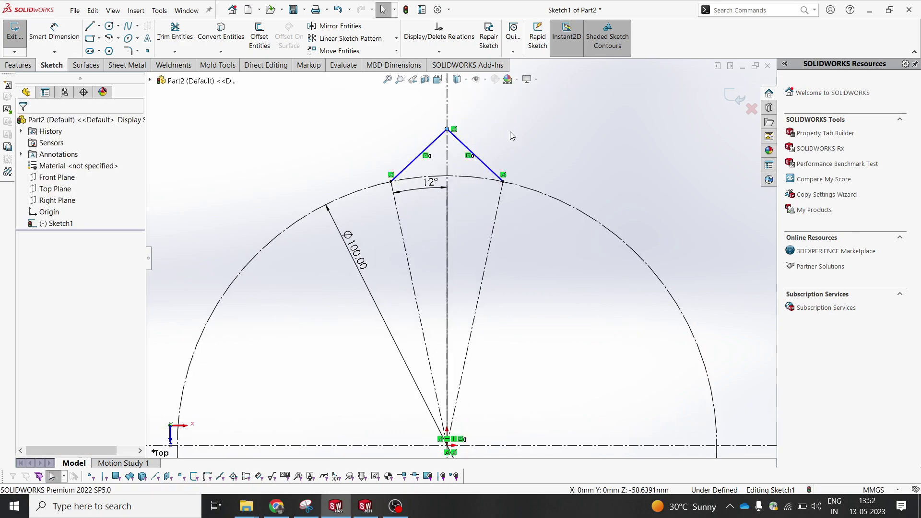
pyautogui.click(111, 26)
pyautogui.scroll(3, 460, 259)
pyautogui.click(453, 363)
pyautogui.scroll(4, 441, 307)
pyautogui.press('Escape')
# - Offset the 100 mm construction circle outward by 10 mm and turn the offset circle into construction geometry
pyautogui.click(258, 36)
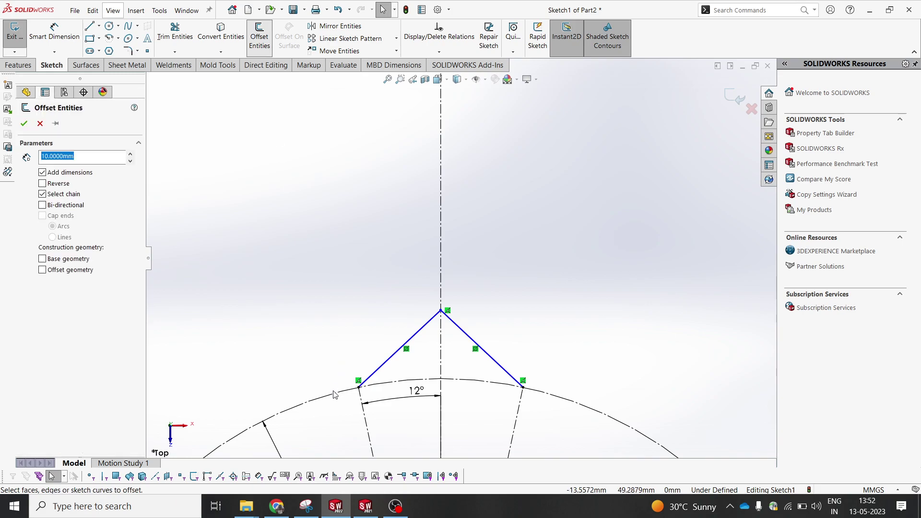
pyautogui.click(331, 396)
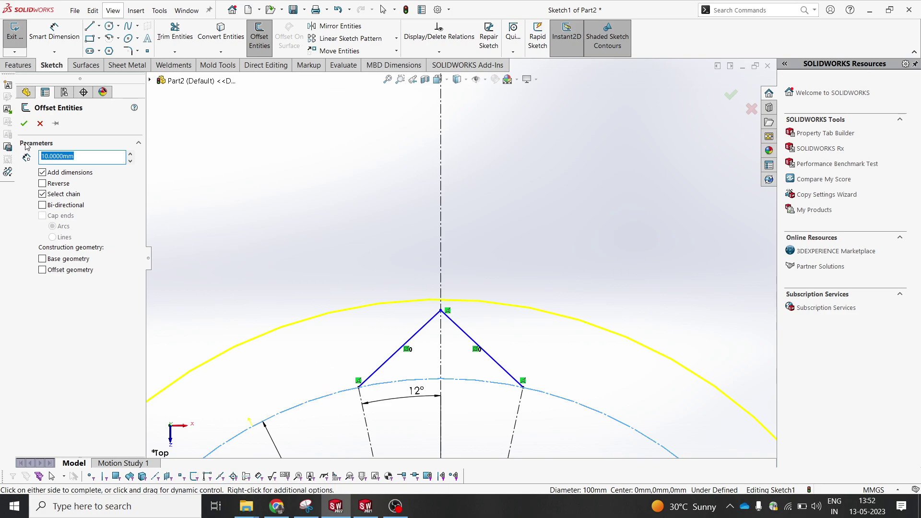
pyautogui.click(25, 124)
pyautogui.click(499, 303)
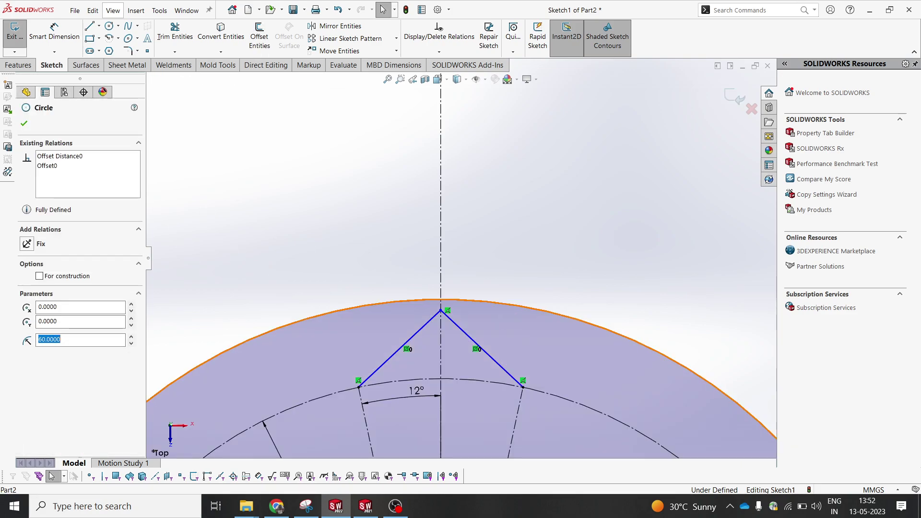
pyautogui.click(539, 273)
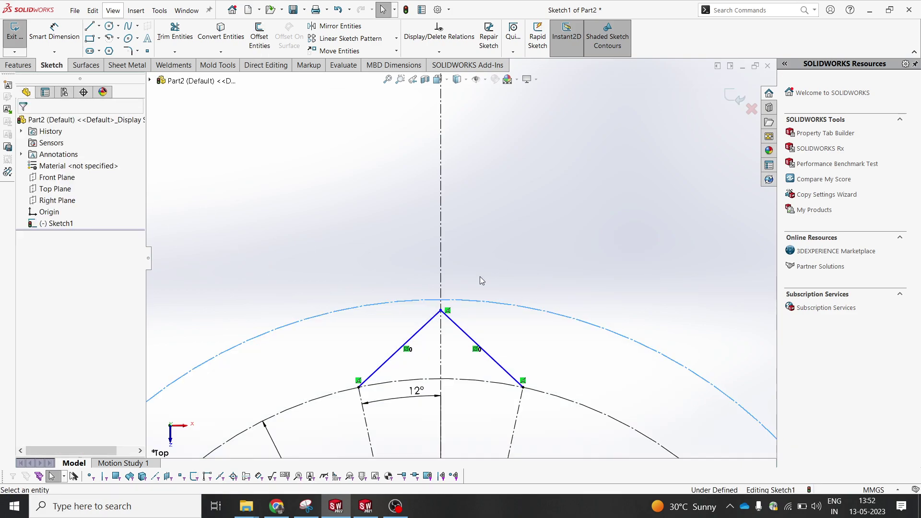
# - Make the apex of the peak coincident with the outer construction circle
pyautogui.click(441, 311)
pyautogui.keyDown('ctrl'); pyautogui.click(462, 301); pyautogui.keyUp('ctrl')
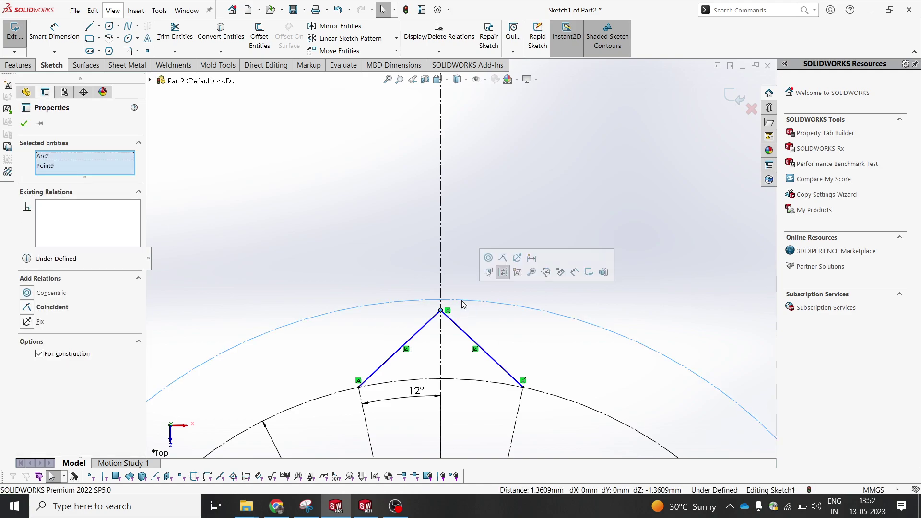
pyautogui.click(502, 257)
pyautogui.click(516, 206)
pyautogui.scroll(2, 469, 320)
pyautogui.scroll(-2, 470, 319)
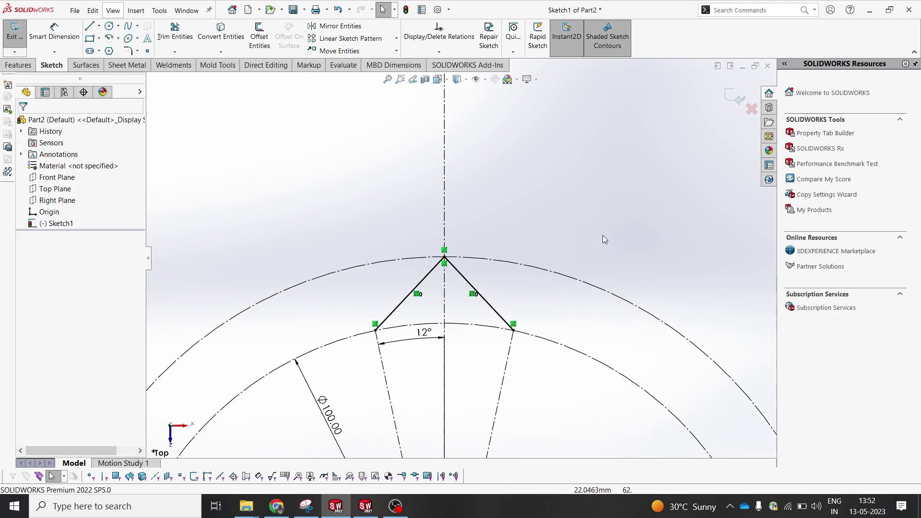
# - Exit the finished sketch and dismiss the save reminder
pyautogui.click(735, 97)
pyautogui.scroll(3, 529, 284)
pyautogui.moveTo(526, 265)
pyautogui.mouseDown(button='middle')
pyautogui.moveTo(477, 329)
pyautogui.moveTo(538, 249)
pyautogui.moveTo(547, 330)
pyautogui.mouseUp(button='middle')
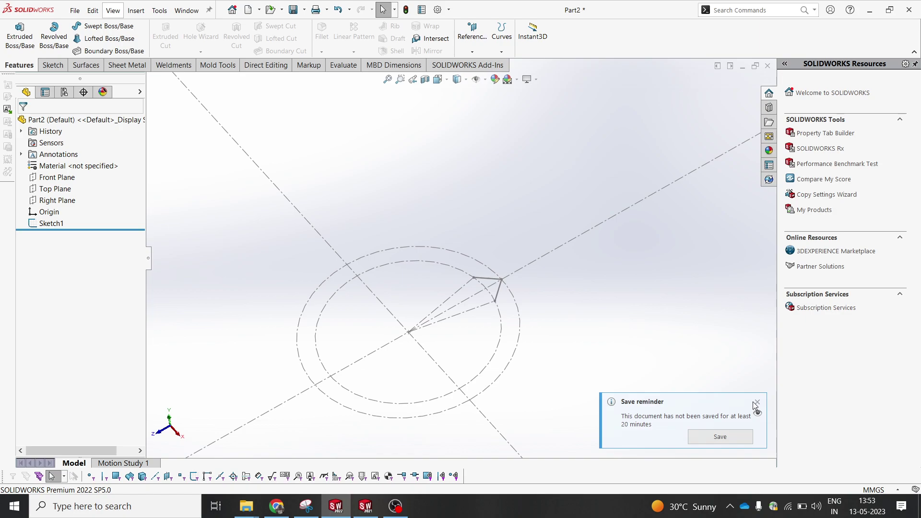
pyautogui.click(754, 403)
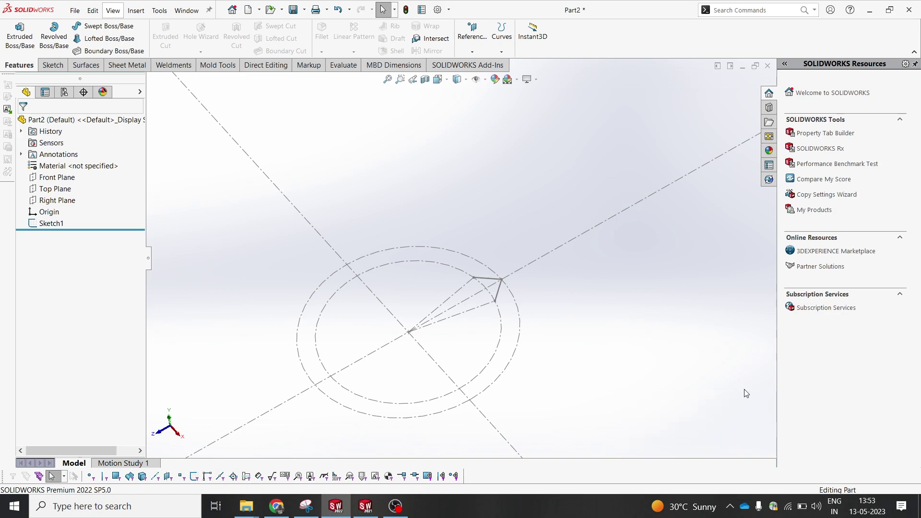
# - Create a reference plane offset 100 mm from the Top Plane, with the offset flipped to the underside
pyautogui.click(62, 190)
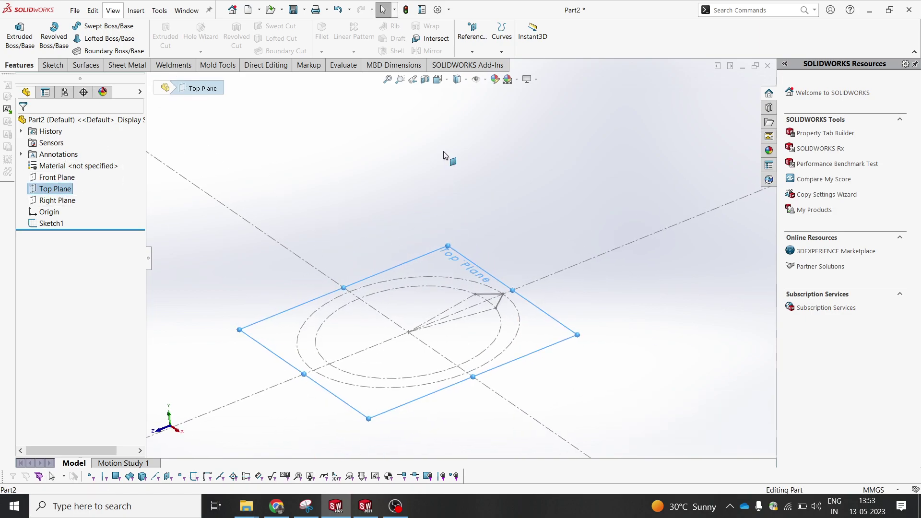
pyautogui.click(472, 37)
pyautogui.click(481, 64)
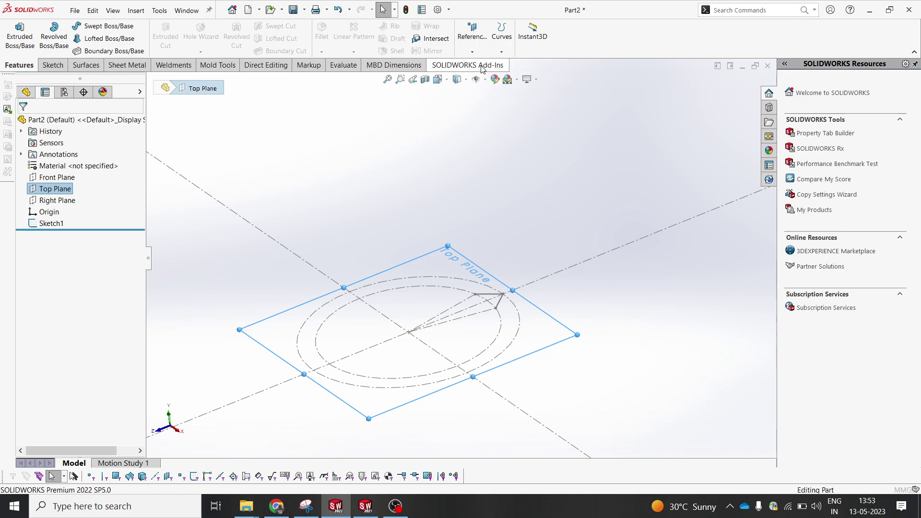
pyautogui.click(41, 292)
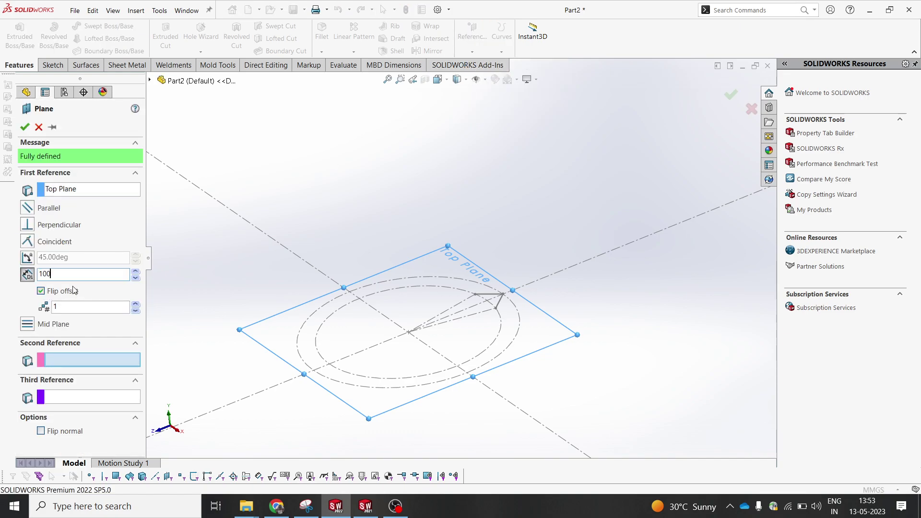
pyautogui.press('Return')
pyautogui.press('f')
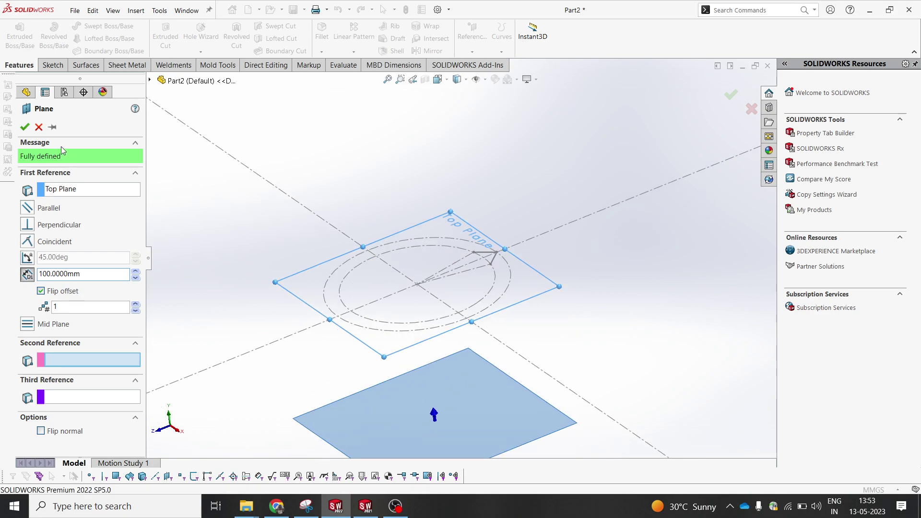
pyautogui.click(25, 128)
# - Start a sketch on the new offset plane and convert the first sketch's horizontal and vertical centerlines into it
pyautogui.moveTo(240, 246)
pyautogui.mouseDown(button='middle')
pyautogui.moveTo(374, 281)
pyautogui.moveTo(411, 349)
pyautogui.moveTo(395, 346)
pyautogui.mouseUp(button='middle')
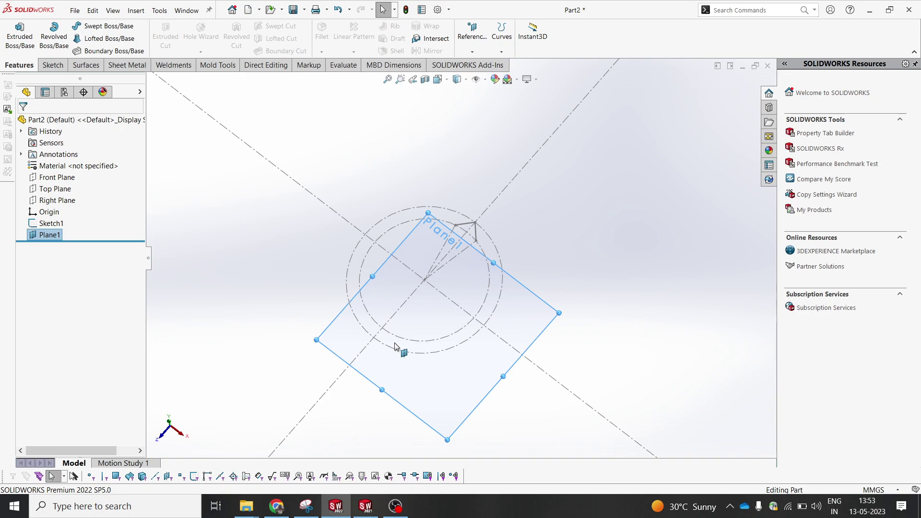
pyautogui.moveTo(290, 279); pyautogui.dragTo(289, 251, button='middle')
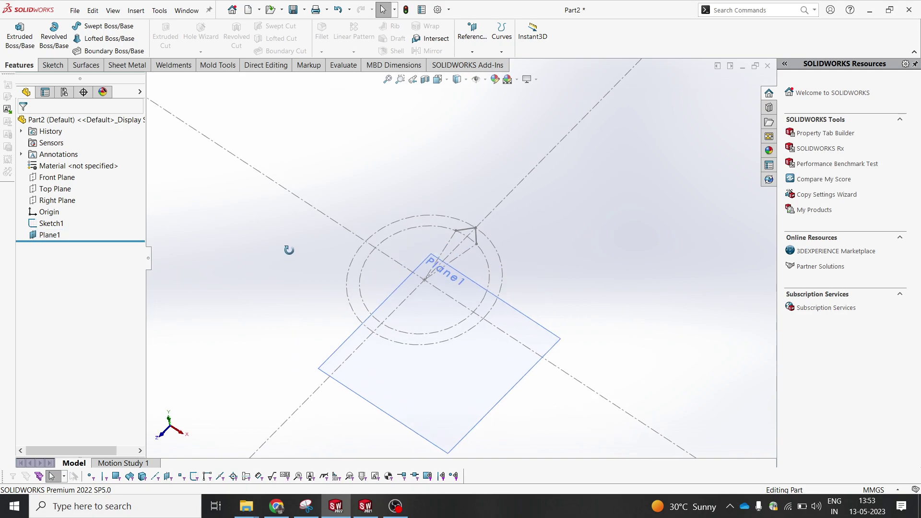
pyautogui.click(448, 403)
pyautogui.click(491, 372)
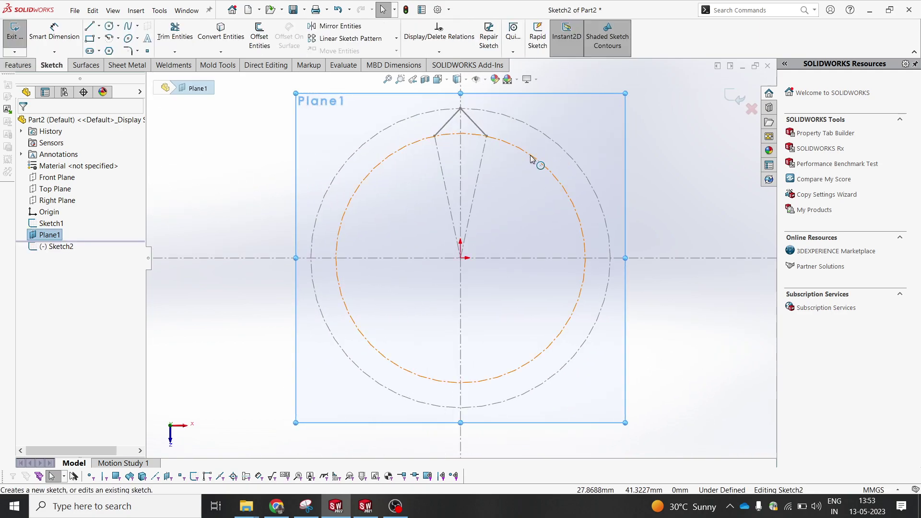
pyautogui.click(462, 161)
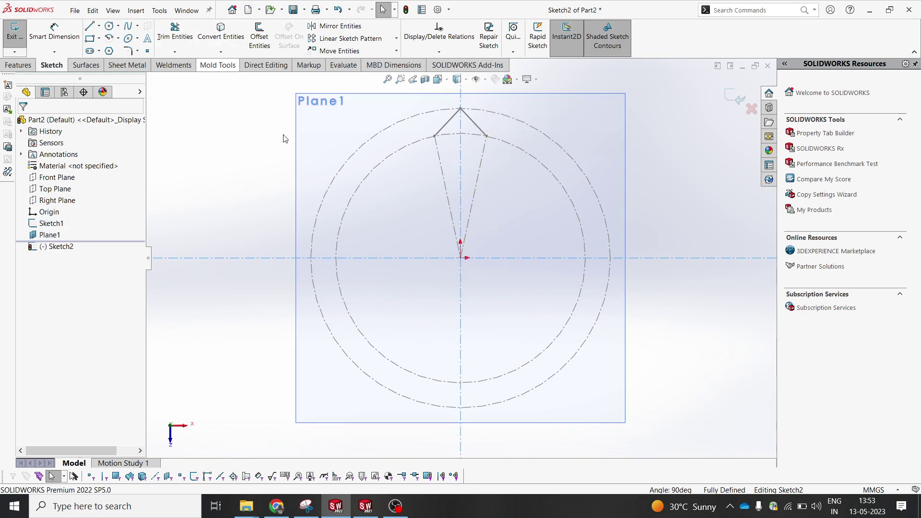
# - Turn the two converted lines through the origin into construction geometry
pyautogui.scroll(3, 478, 249)
pyautogui.moveTo(478, 249); pyautogui.dragTo(432, 144, button='middle')
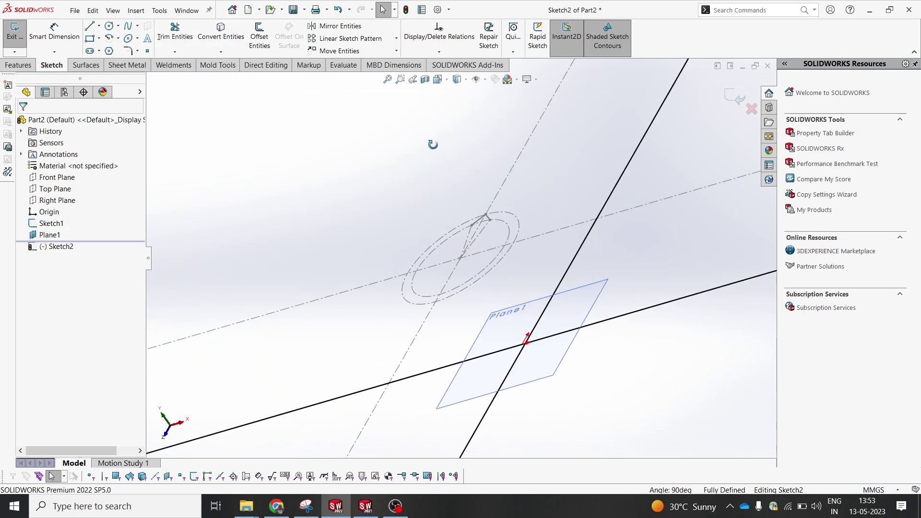
pyautogui.click(615, 318)
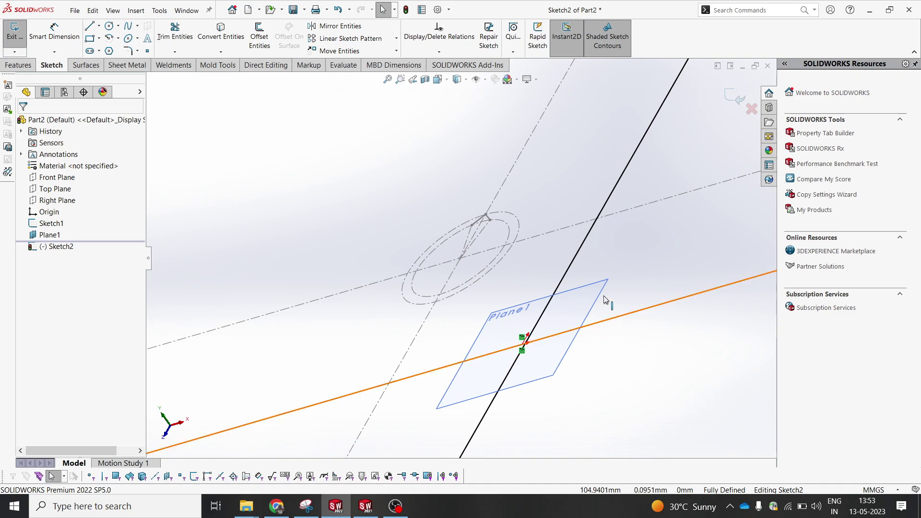
pyautogui.keyDown('ctrl'); pyautogui.click(583, 240); pyautogui.keyUp('ctrl')
pyautogui.click(629, 280)
pyautogui.moveTo(629, 280); pyautogui.dragTo(499, 329, button='middle')
pyautogui.click(109, 26)
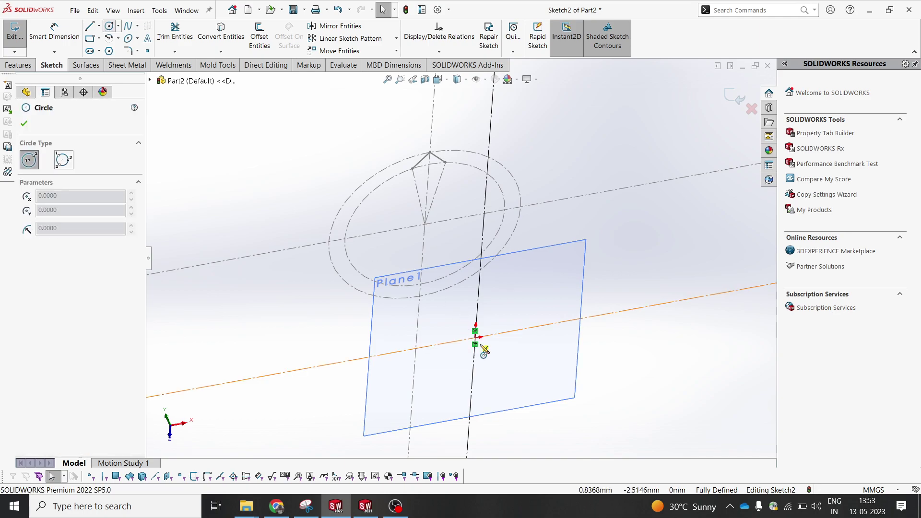
pyautogui.click(476, 341)
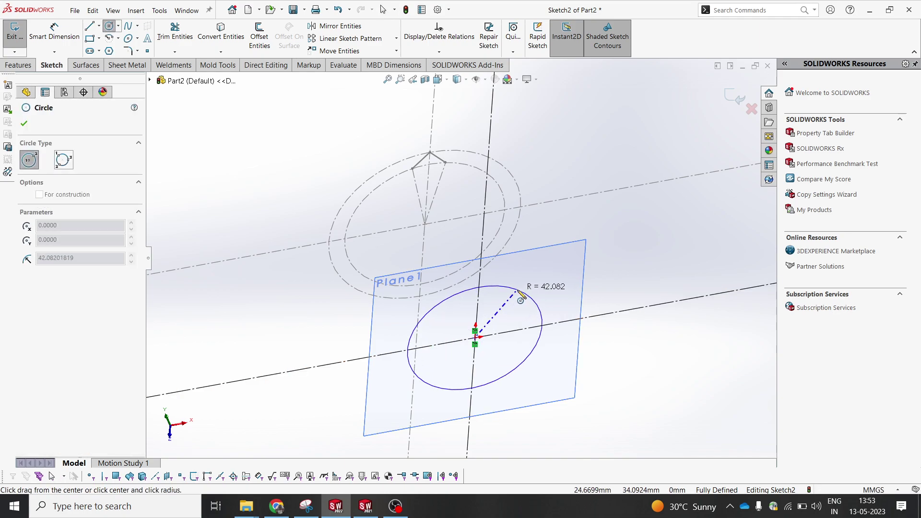
pyautogui.press('Escape')
# - Convert the first sketch's outer circle into the current sketch and remove the copy's On Edge relation
pyautogui.click(456, 152)
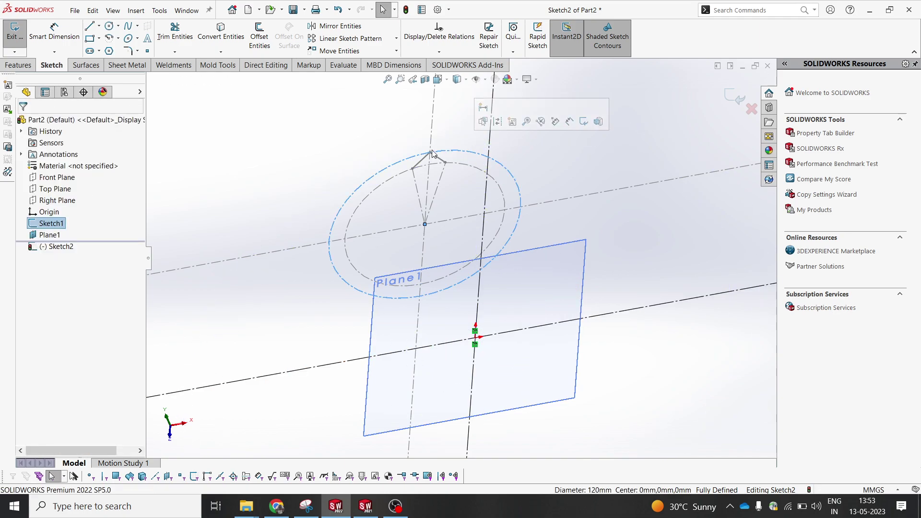
pyautogui.click(220, 31)
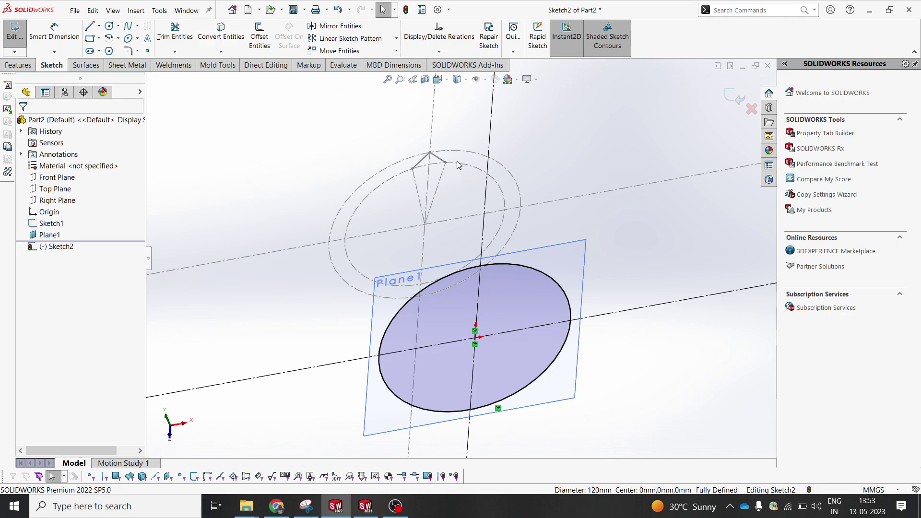
pyautogui.click(558, 289)
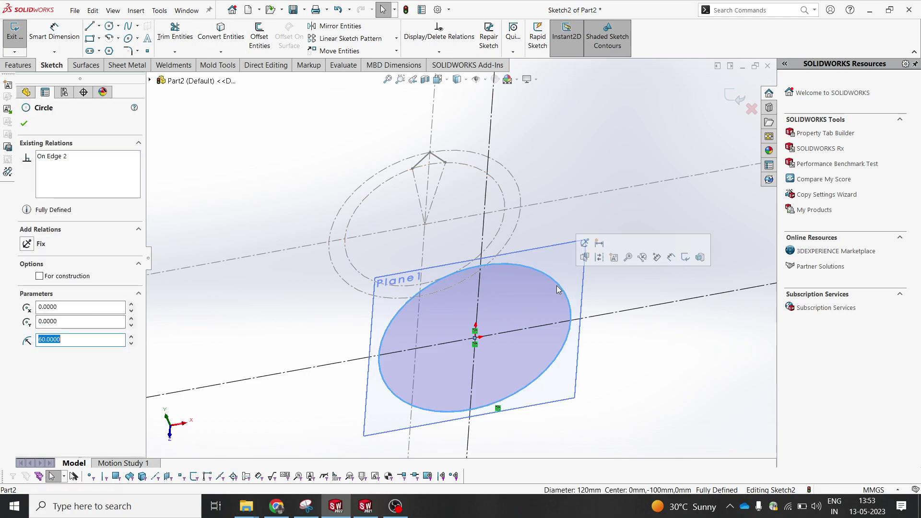
pyautogui.press('Escape')
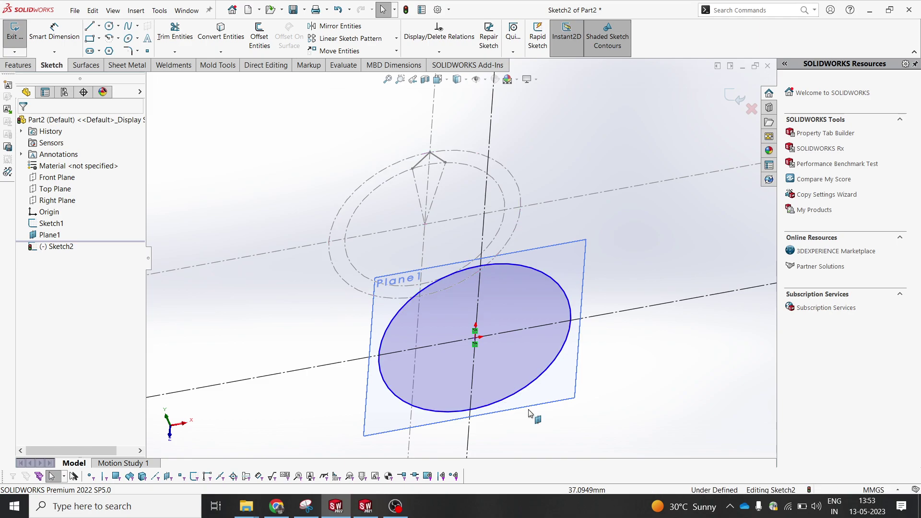
# - Dimension the diameter of the converted circle as 120 mm
pyautogui.press('d')
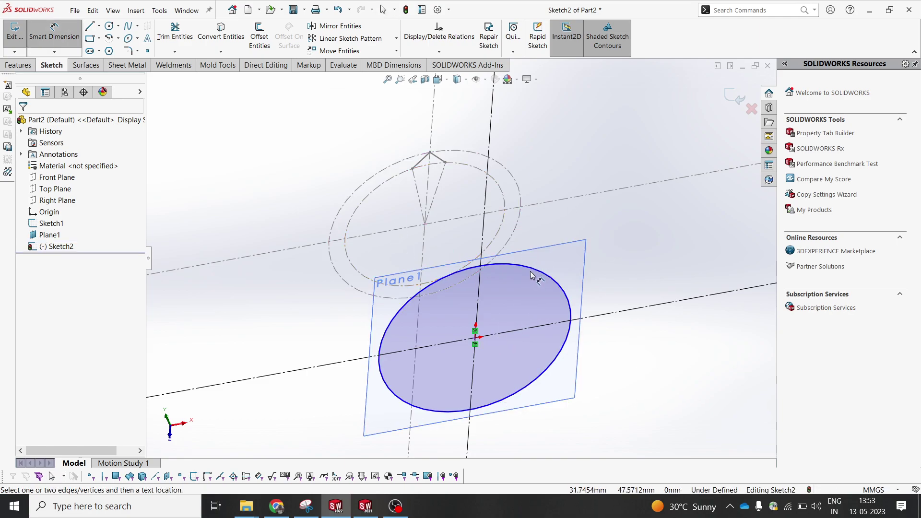
pyautogui.click(539, 277)
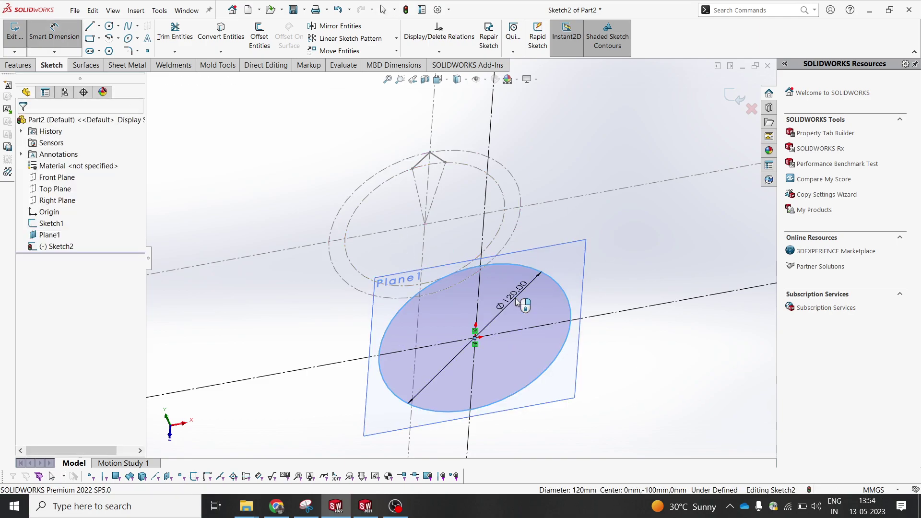
pyautogui.click(496, 300)
pyautogui.click(474, 283)
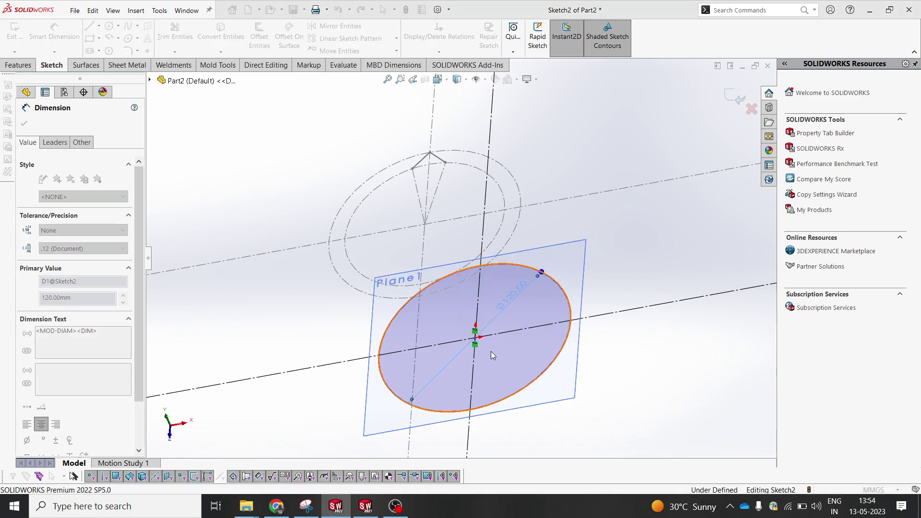
pyautogui.press('Escape')
# - Make the 120 mm circle's center coincident with the sketch origin and turn the circle into construction geometry
pyautogui.click(476, 338)
pyautogui.moveTo(479, 336); pyautogui.dragTo(488, 330)
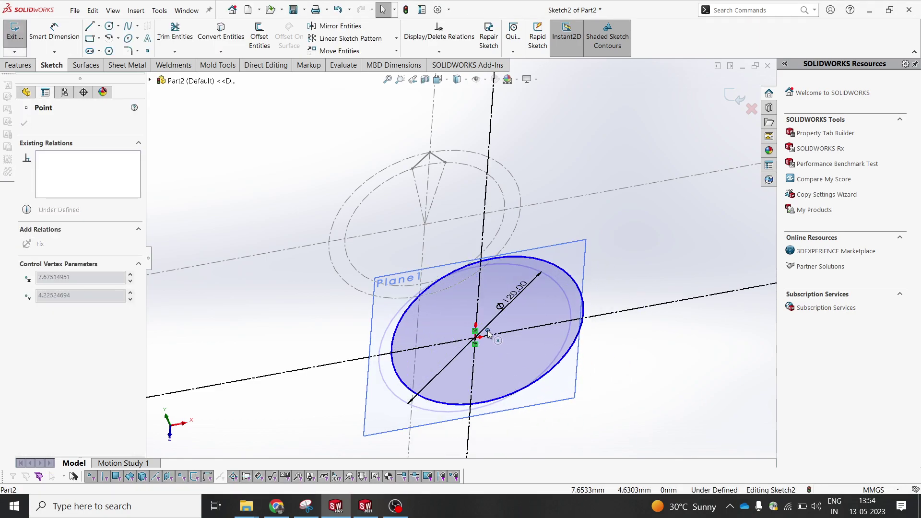
pyautogui.click(676, 393)
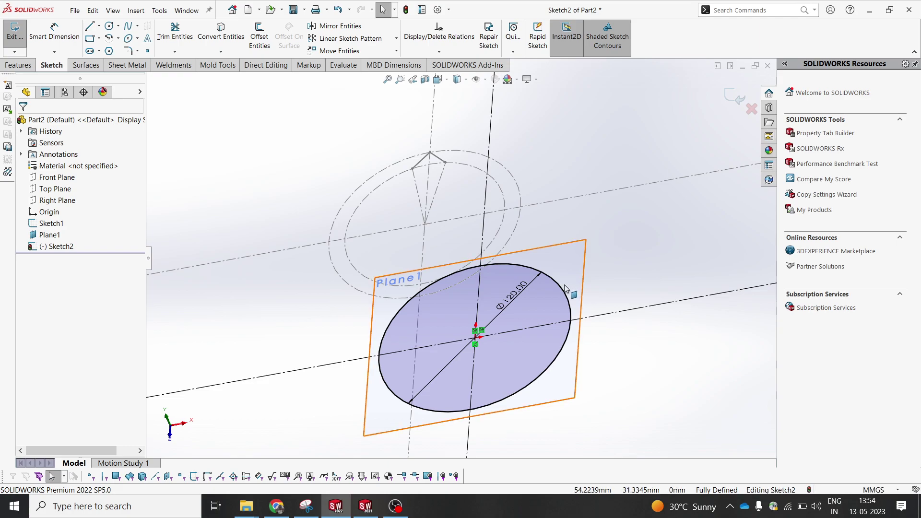
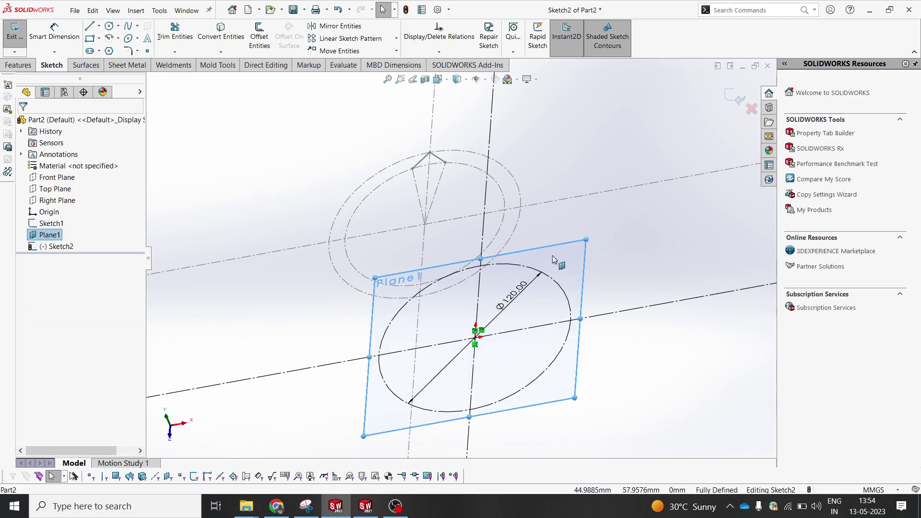
pyautogui.rightClick(551, 256)
pyautogui.click(595, 213)
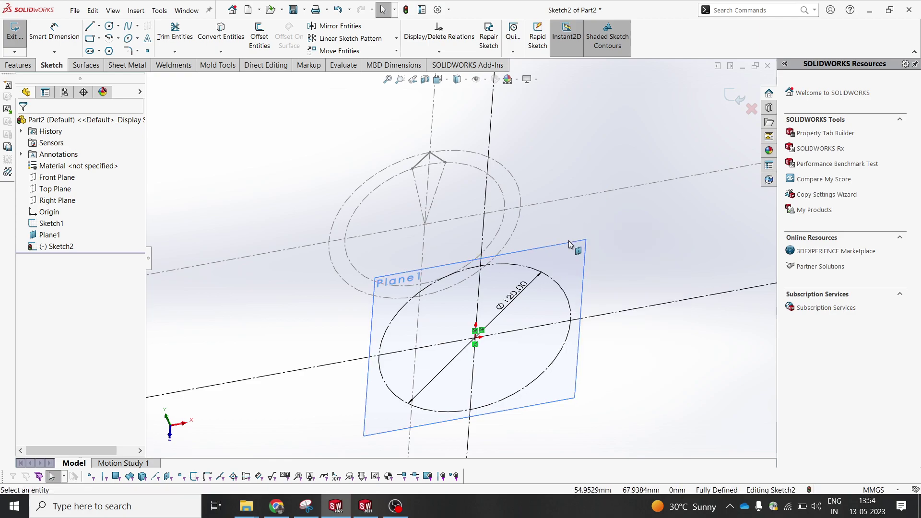
pyautogui.rightClick(568, 256)
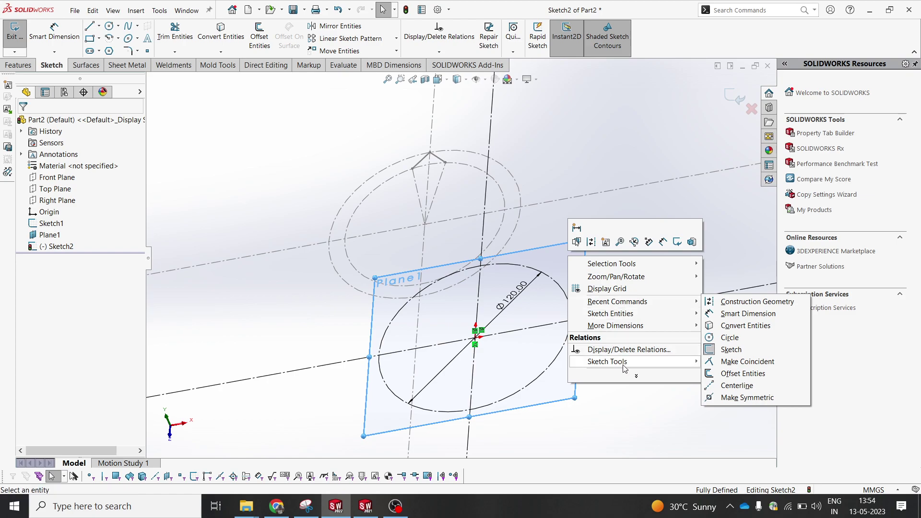
pyautogui.click(636, 376)
pyautogui.press('Escape')
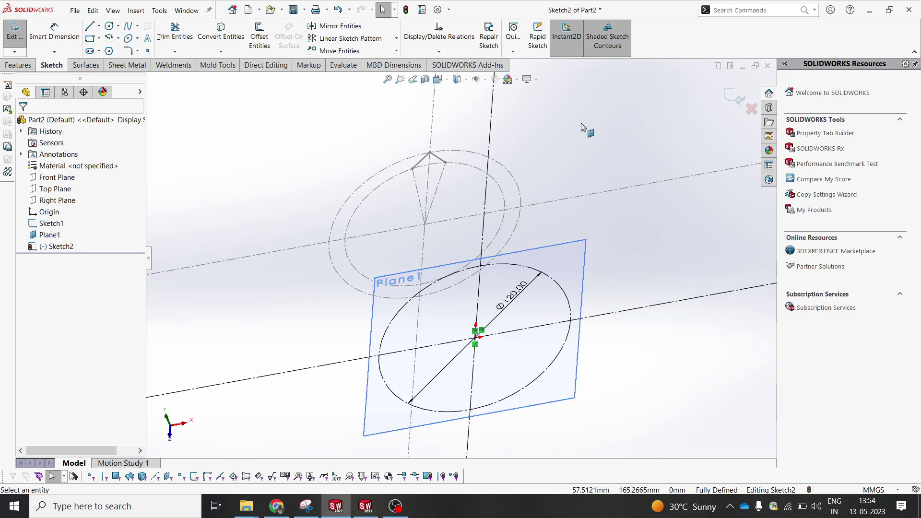
# - Hide the offset reference plane Plane1
pyautogui.rightClick(50, 235)
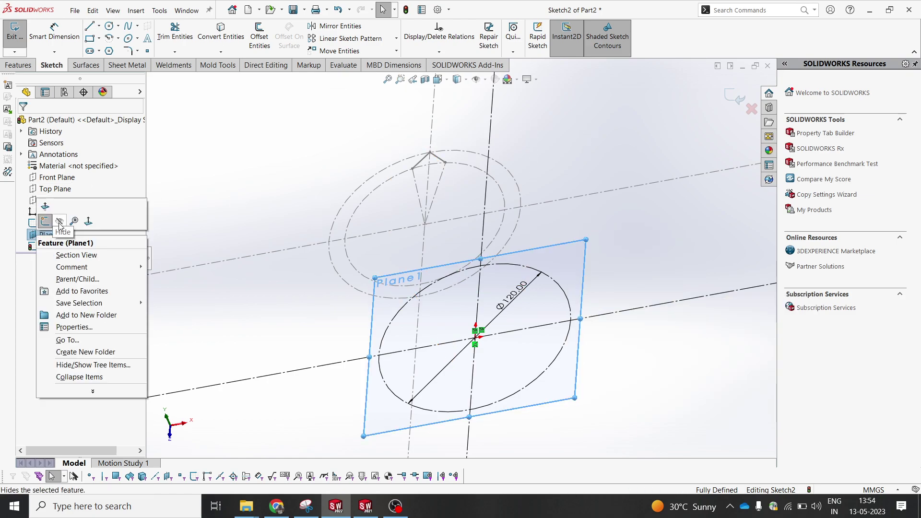
pyautogui.click(200, 172)
pyautogui.moveTo(485, 336); pyautogui.dragTo(510, 322, button='middle')
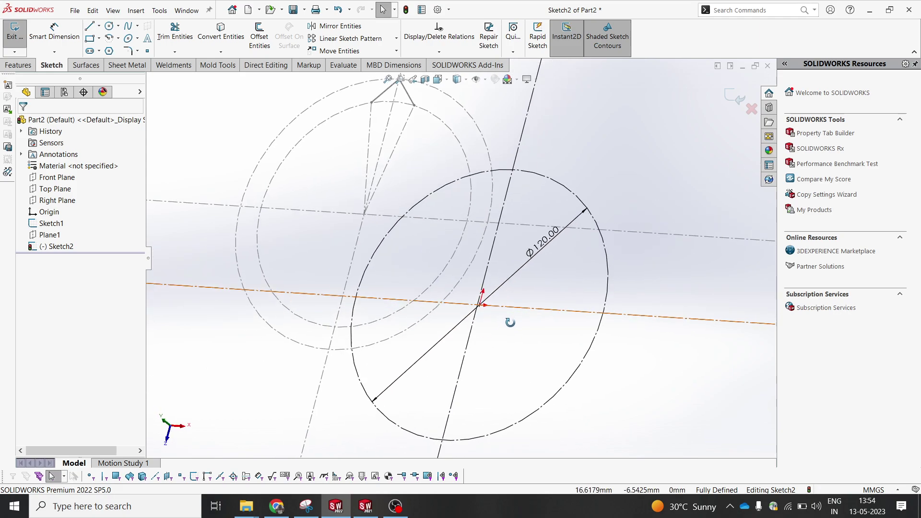
pyautogui.click(444, 126)
pyautogui.moveTo(266, 90); pyautogui.dragTo(480, 264, button='middle')
pyautogui.press('space')
pyautogui.click(646, 315)
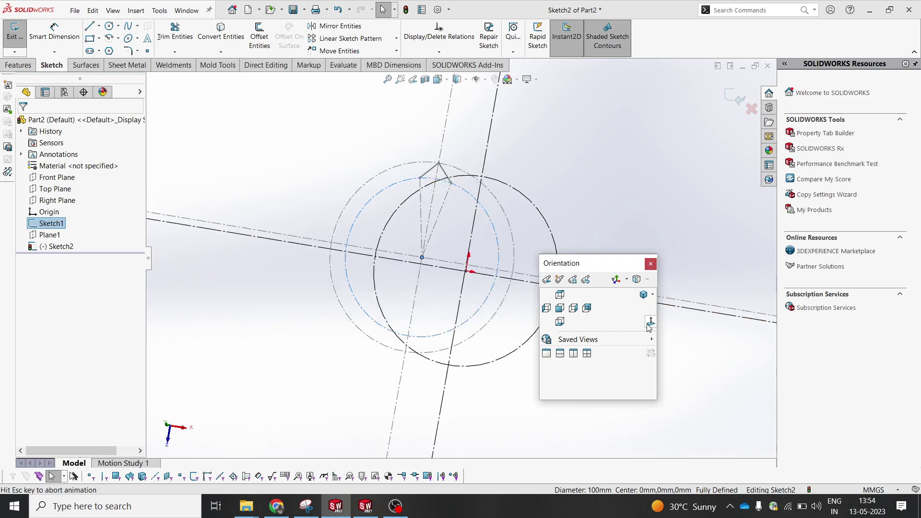
pyautogui.click(338, 164)
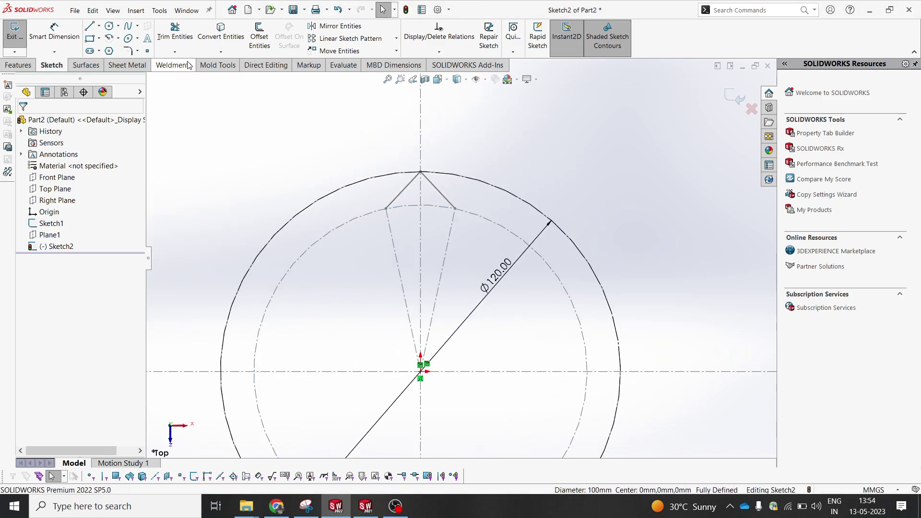
pyautogui.click(91, 27)
pyautogui.scroll(-3, 403, 199)
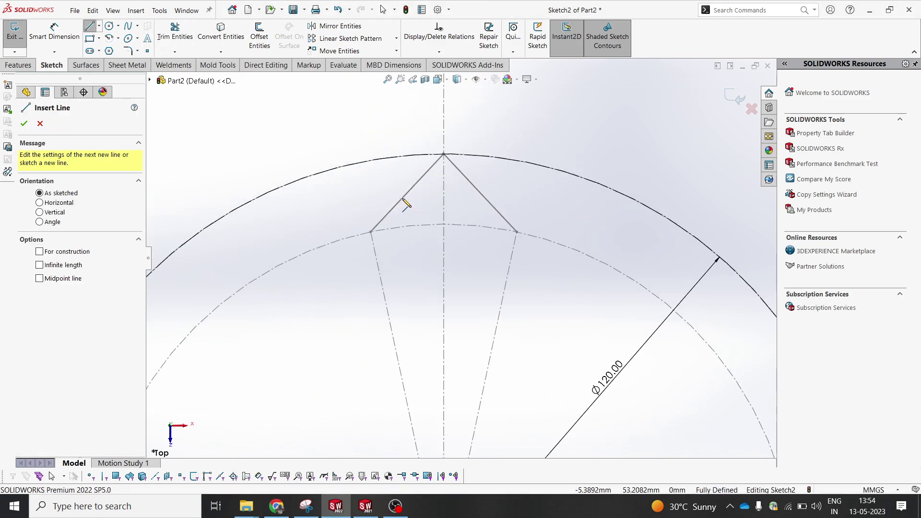
pyautogui.click(341, 166)
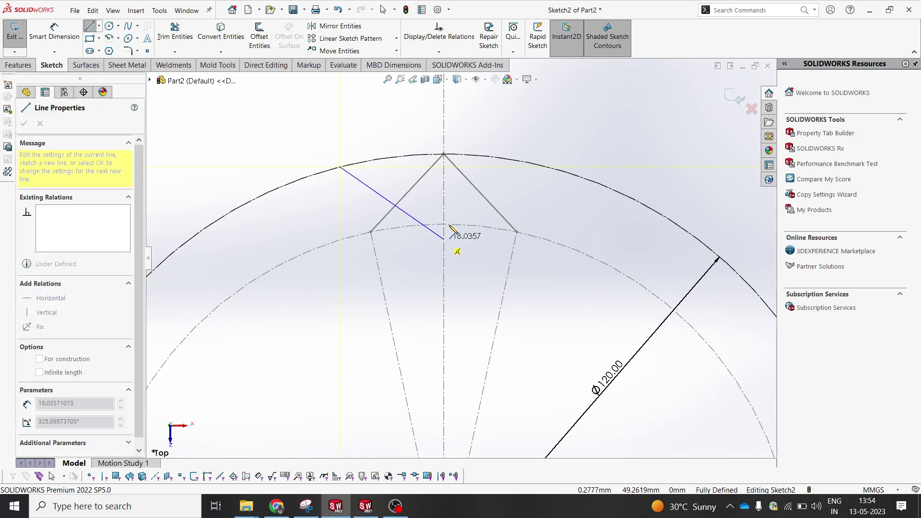
pyautogui.scroll(3, 451, 229)
pyautogui.scroll(-2, 451, 229)
pyautogui.press('Escape')
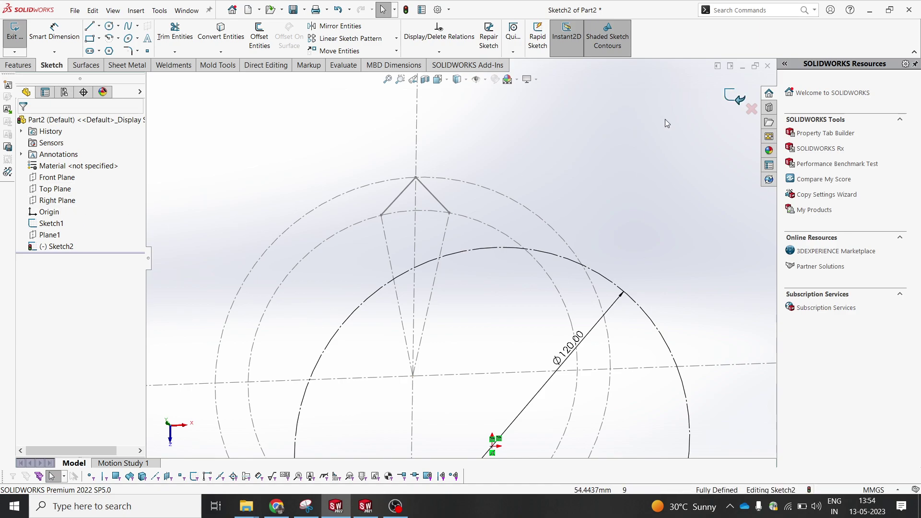
# - Hide the first sketch, Sketch1, and orient the view normal to the current sketch plane
pyautogui.rightClick(51, 224)
pyautogui.press('Escape')
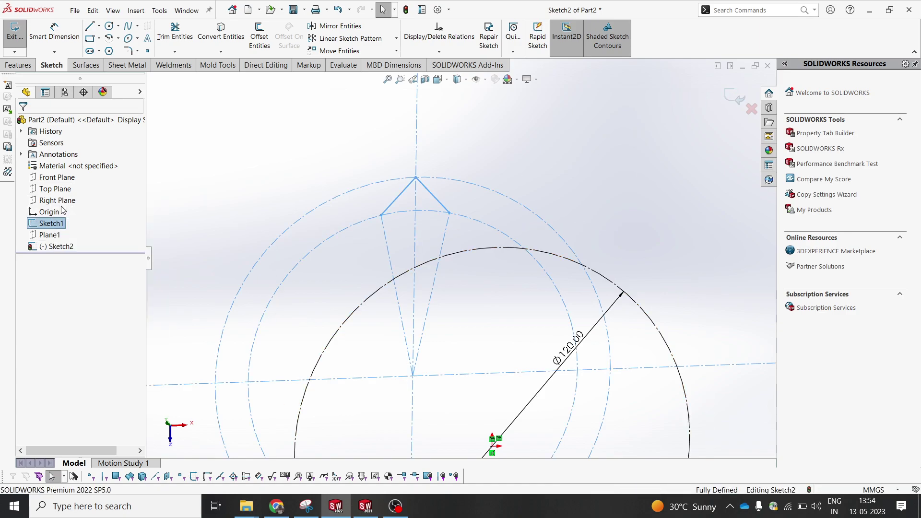
pyautogui.click(336, 177)
pyautogui.scroll(3, 422, 215)
pyautogui.press('space')
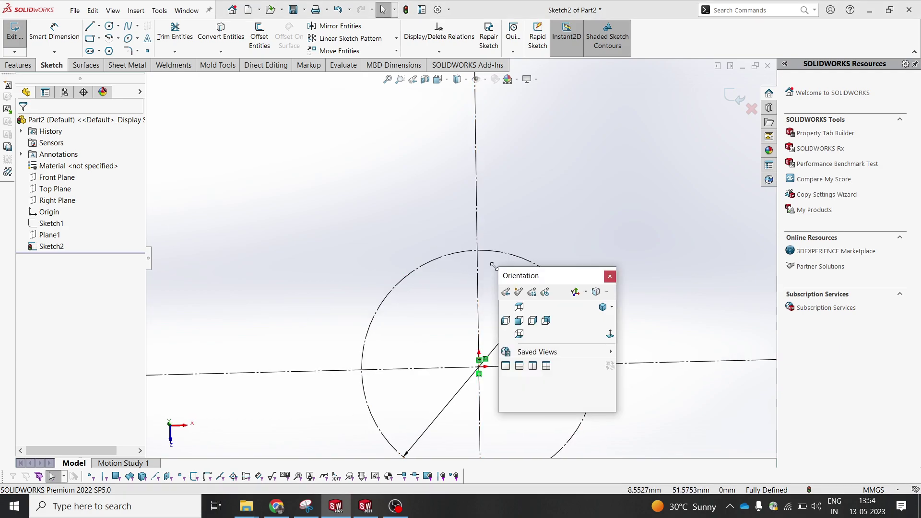
pyautogui.click(611, 334)
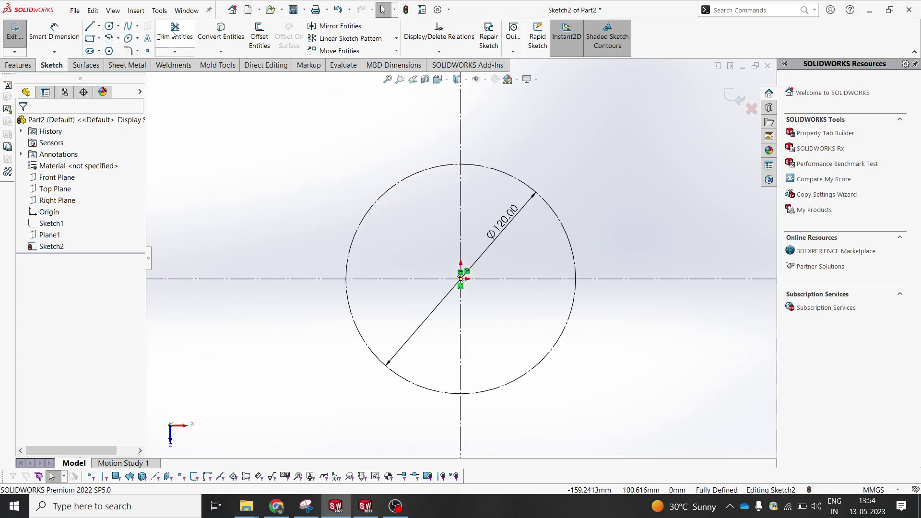
# - Offset the 120 mm circle inward by 10 mm and convert the offset circle to construction geometry
pyautogui.click(259, 34)
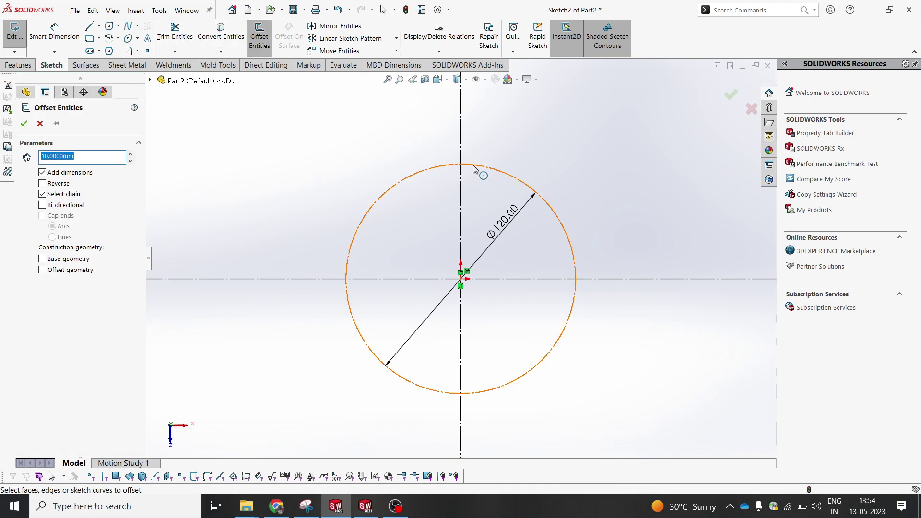
pyautogui.click(474, 172)
pyautogui.click(47, 185)
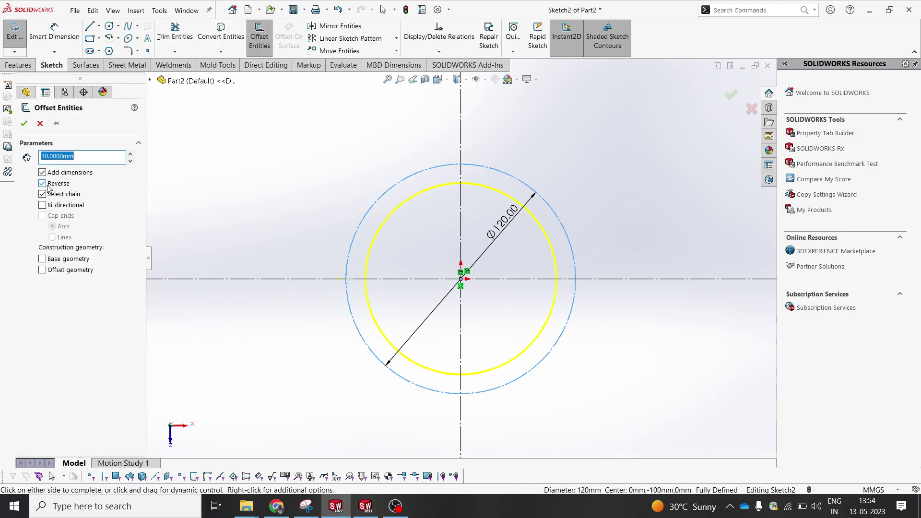
pyautogui.click(23, 123)
pyautogui.click(470, 186)
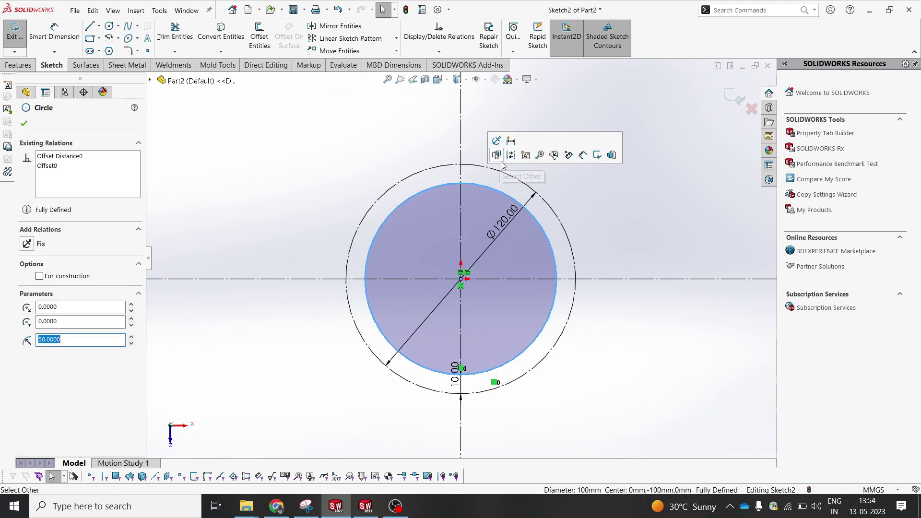
pyautogui.press('Escape')
pyautogui.scroll(-3, 470, 141)
pyautogui.scroll(4, 300, 209)
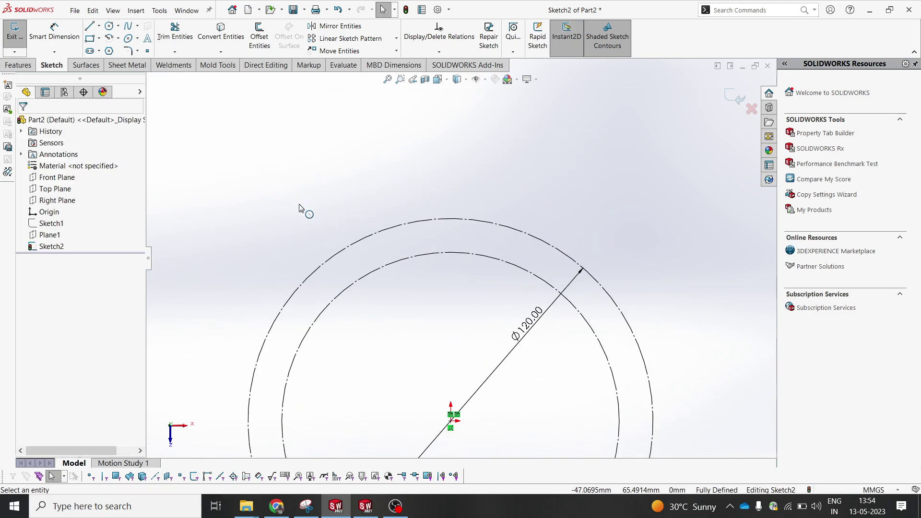
# - Sketch a V of two lines, each about 13 mm long, from the inner circle's top point to the outer circle
pyautogui.click(88, 27)
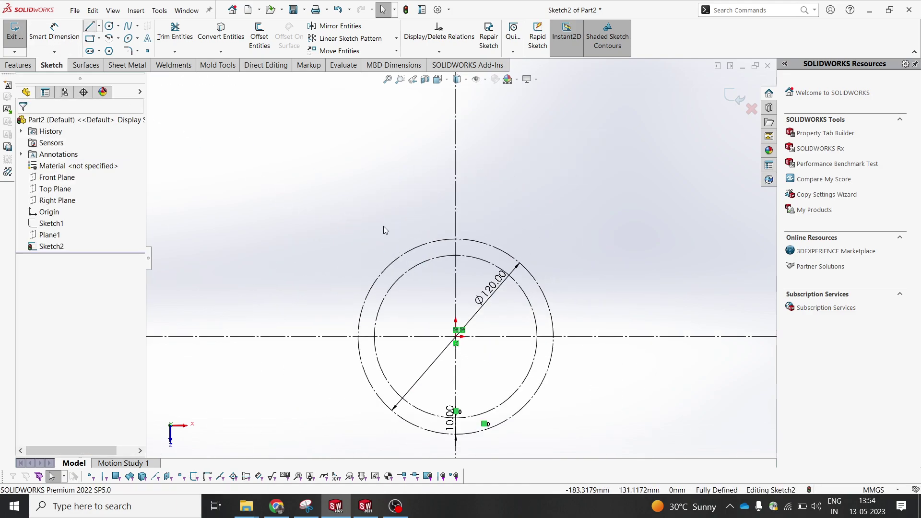
pyautogui.click(456, 255)
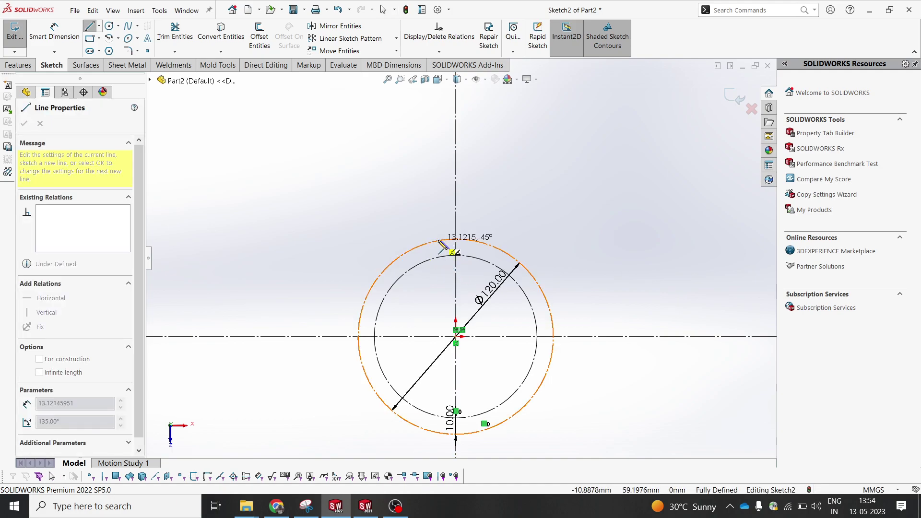
pyautogui.doubleClick(440, 240)
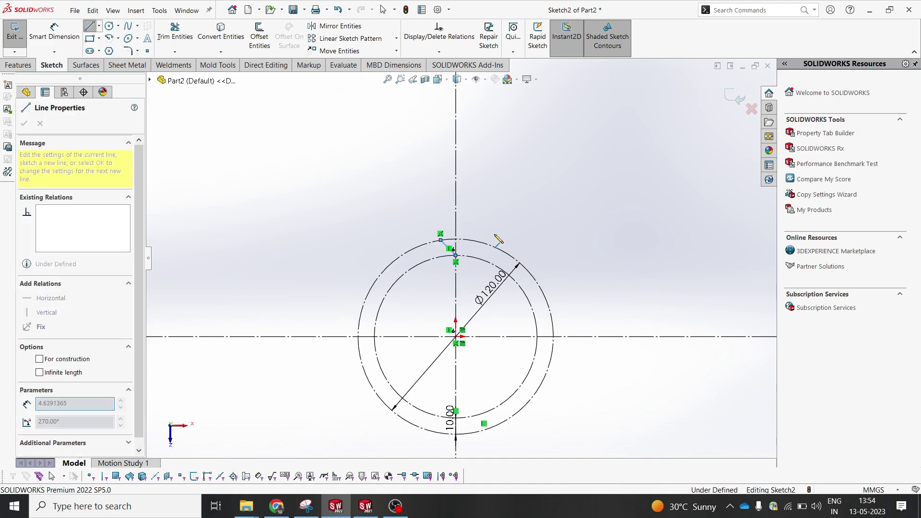
pyautogui.click(456, 255)
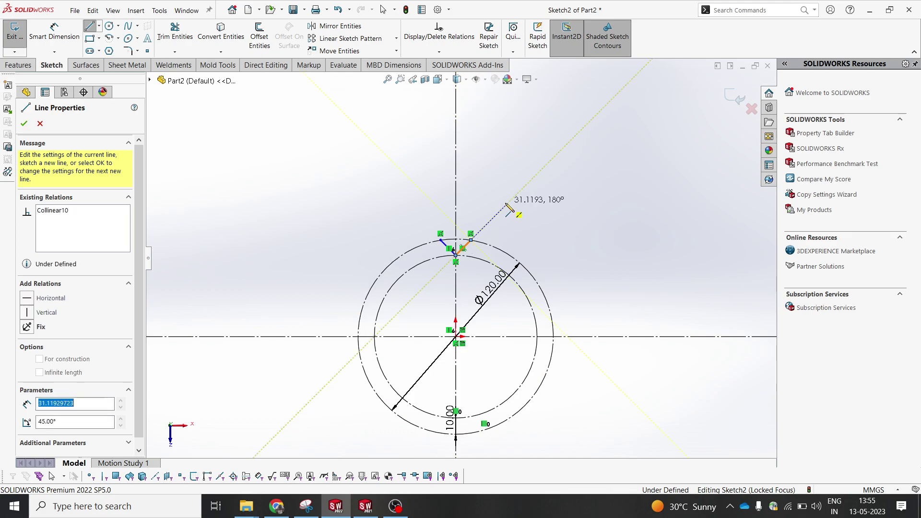
pyautogui.doubleClick(471, 235)
# - Sketch lines from the origin to both upper ends of the V on the outer circle
pyautogui.scroll(-2, 481, 271)
pyautogui.click(466, 225)
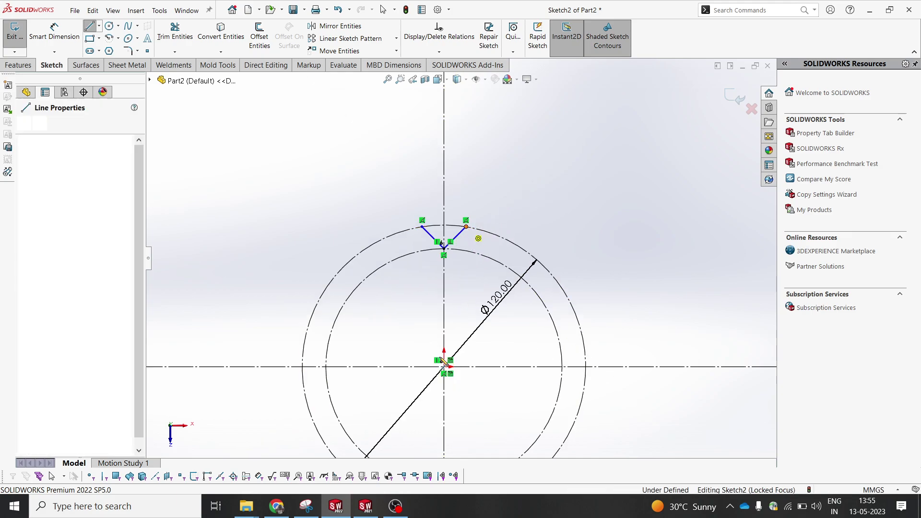
pyautogui.click(444, 367)
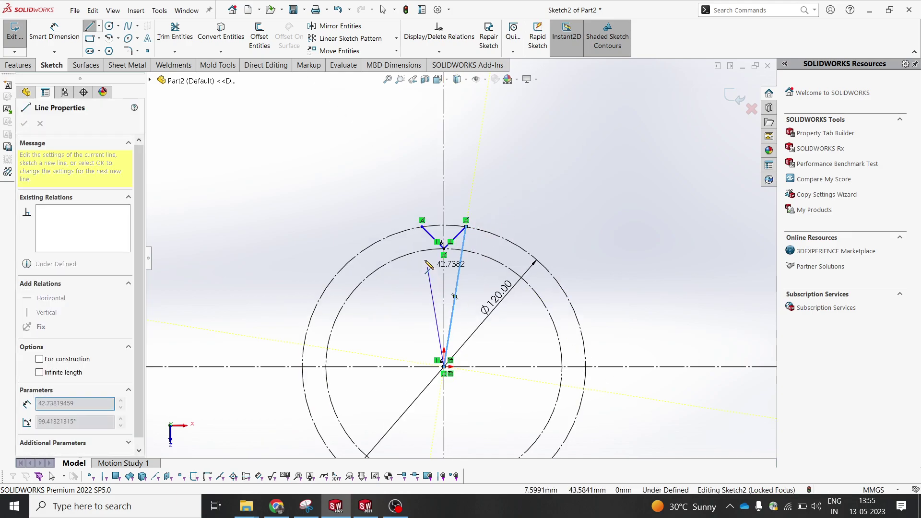
pyautogui.click(423, 226)
pyautogui.press('Escape')
pyautogui.scroll(-3, 453, 264)
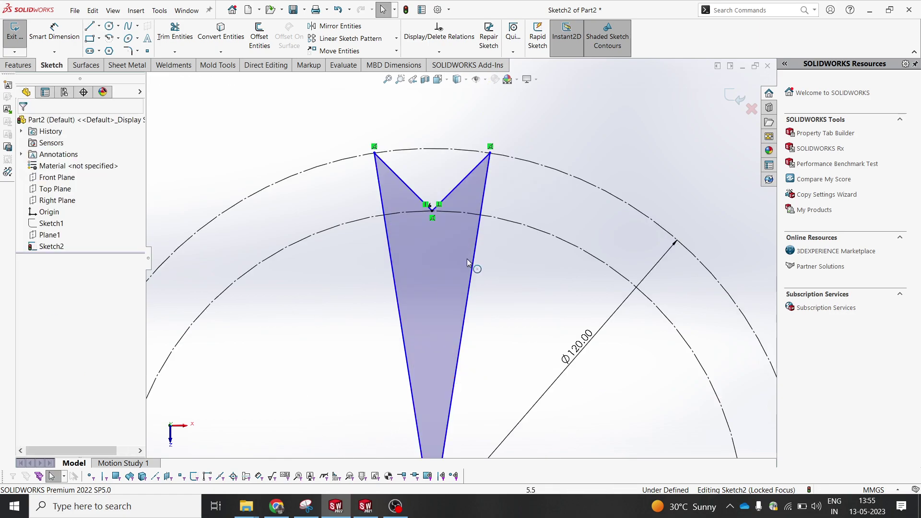
# - Convert the two long lines between the origin and the V's ends to construction geometry
pyautogui.click(474, 261)
pyautogui.keyDown('ctrl'); pyautogui.click(395, 267); pyautogui.keyUp('ctrl')
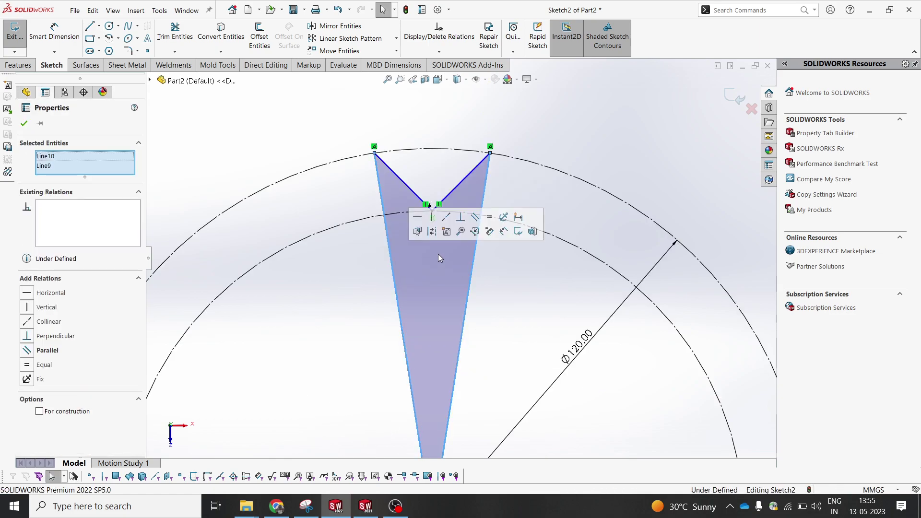
pyautogui.click(432, 231)
pyautogui.scroll(5, 453, 254)
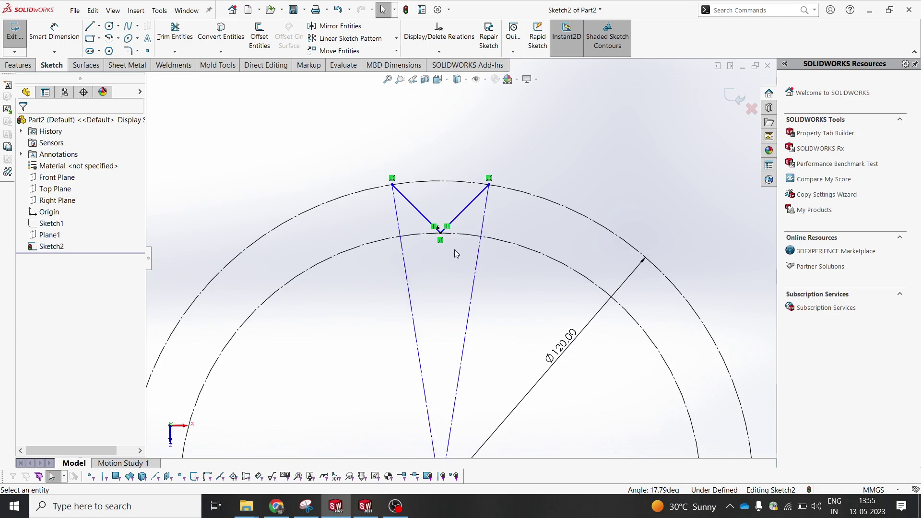
pyautogui.scroll(3, 454, 293)
pyautogui.scroll(-2, 459, 285)
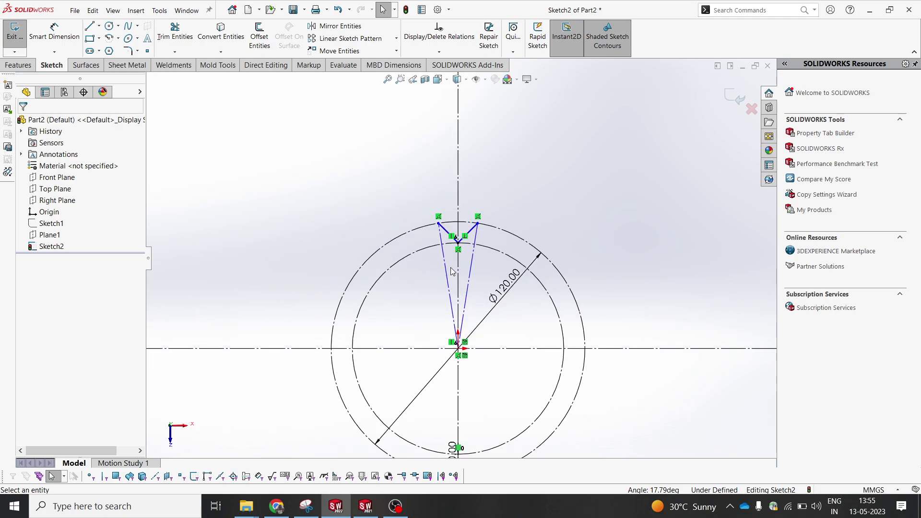
pyautogui.rightClick(305, 65)
pyautogui.click(366, 140)
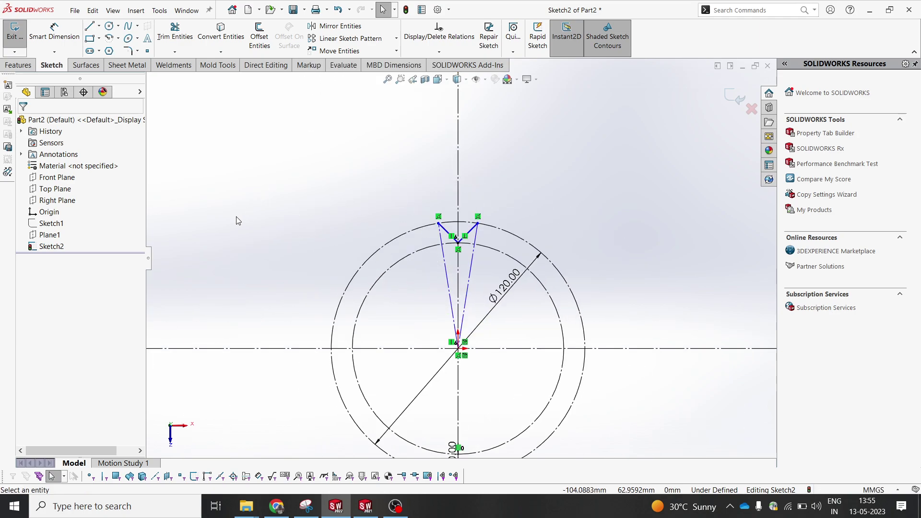
pyautogui.click(55, 33)
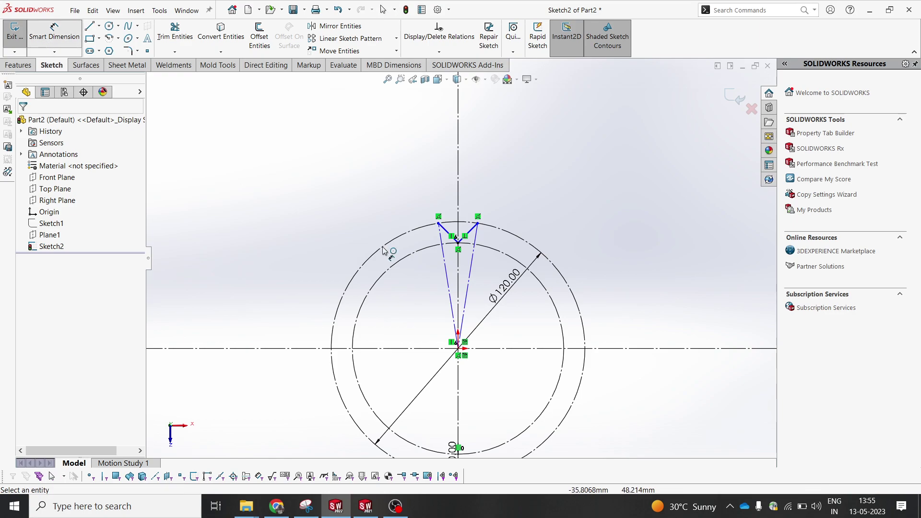
pyautogui.click(447, 276)
pyautogui.click(458, 176)
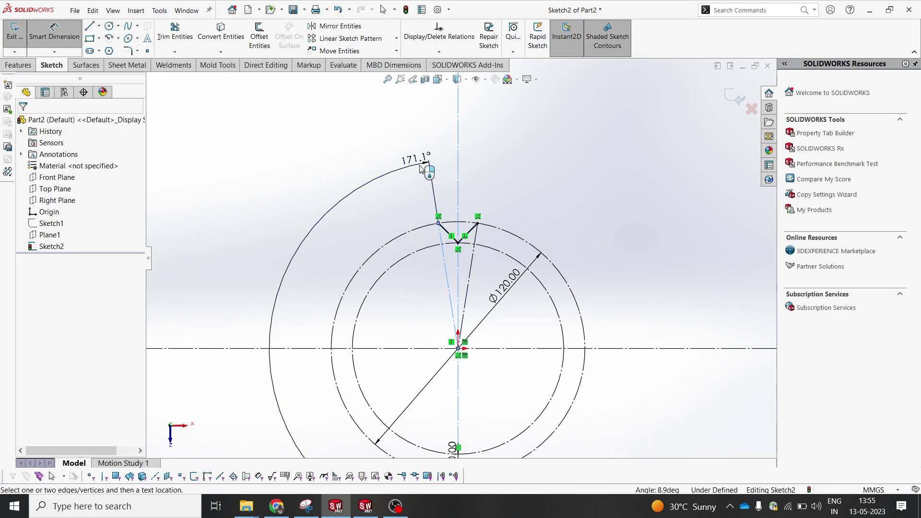
pyautogui.click(476, 177)
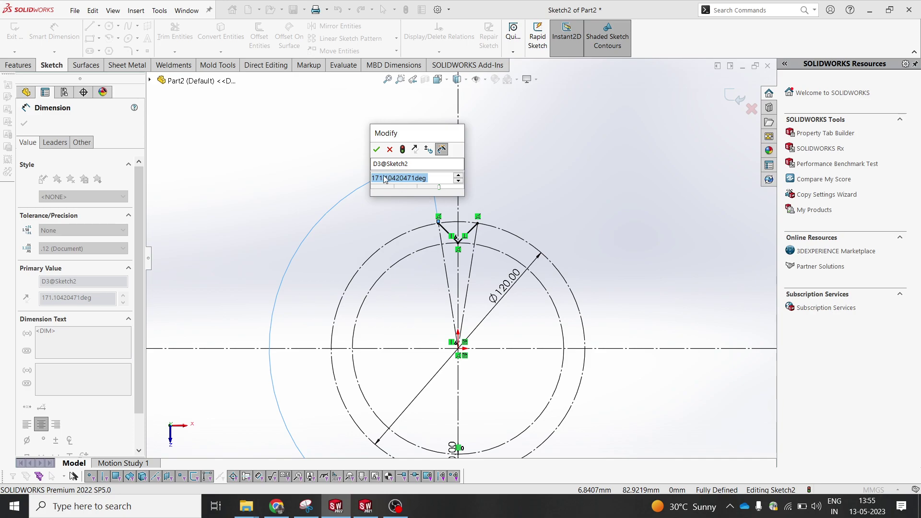
pyautogui.click(391, 151)
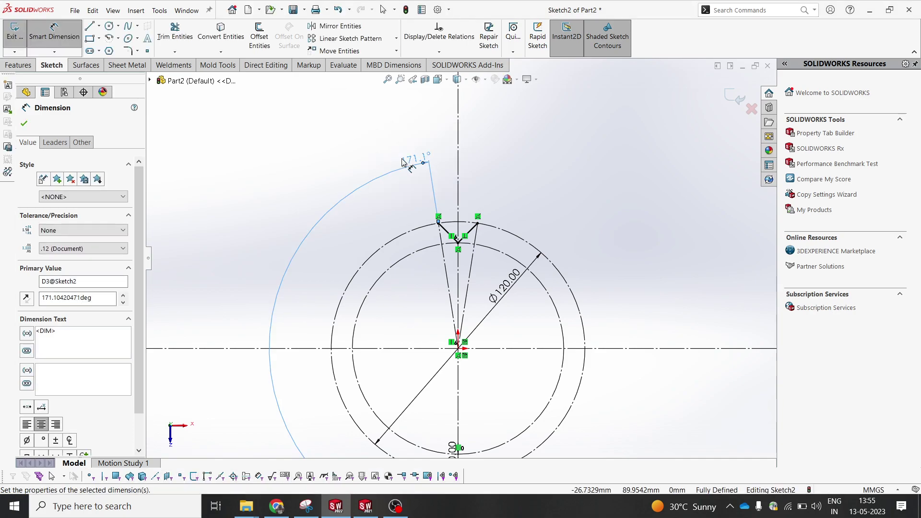
pyautogui.press('Escape')
# - Dimension the angle between the left construction line and the vertical centerline as 12°
pyautogui.click(455, 275)
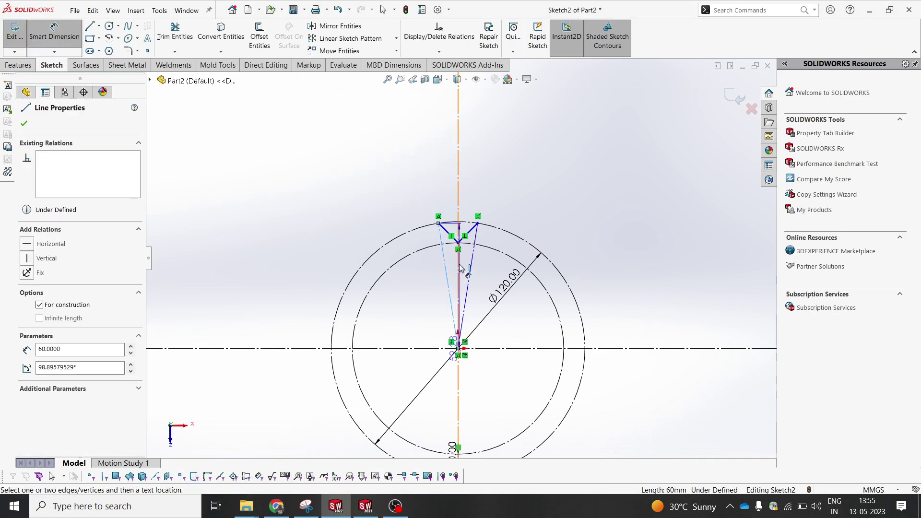
pyautogui.moveTo(455, 269); pyautogui.dragTo(442, 175, button='right')
pyautogui.click(443, 176)
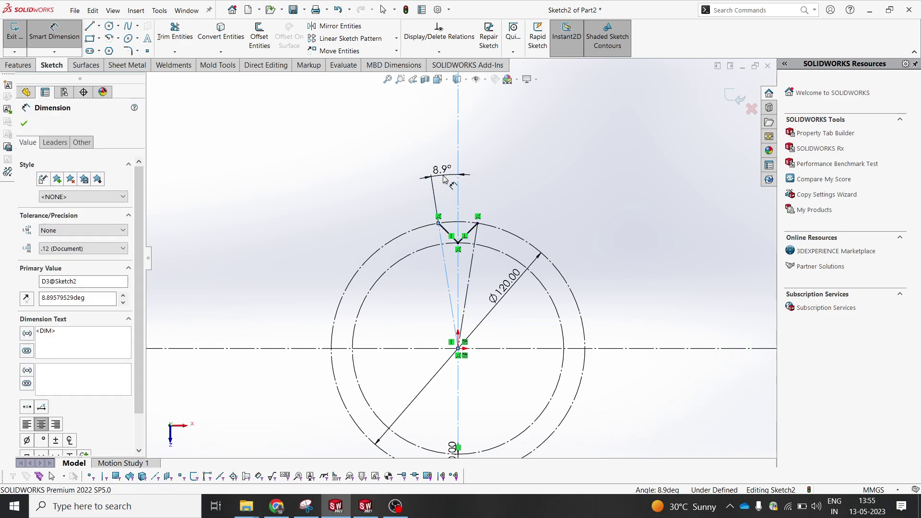
pyautogui.press('Return')
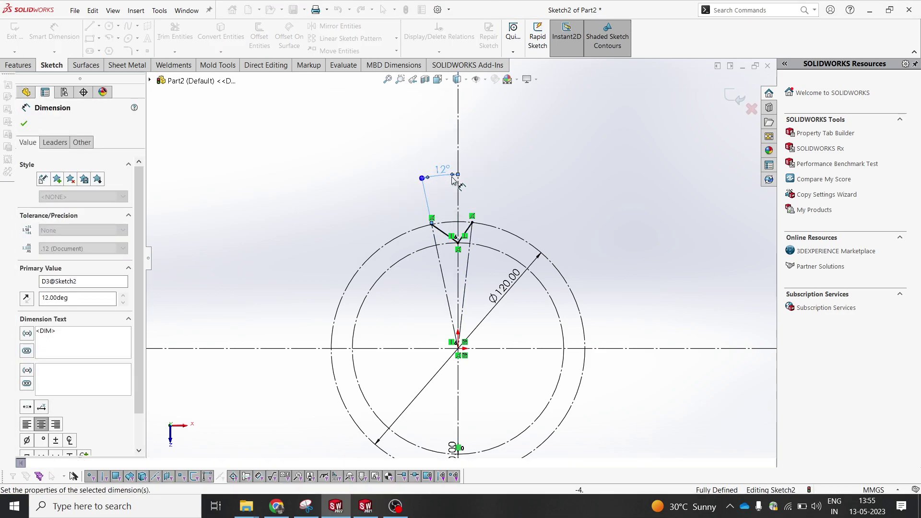
pyautogui.click(566, 199)
# - Delete the perpendicular relation between the two V lines and make them symmetric about the vertical centerline
pyautogui.scroll(-3, 437, 235)
pyautogui.press('Escape')
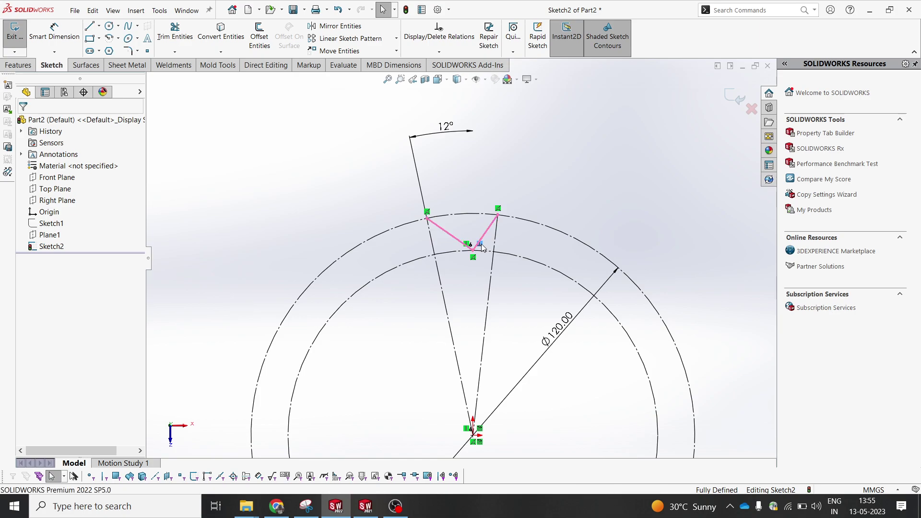
pyautogui.scroll(3, 503, 236)
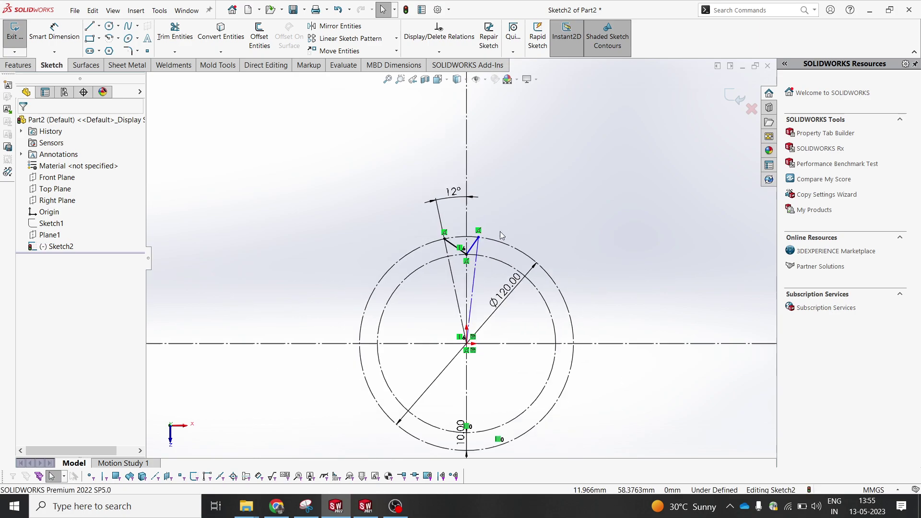
pyautogui.click(472, 243)
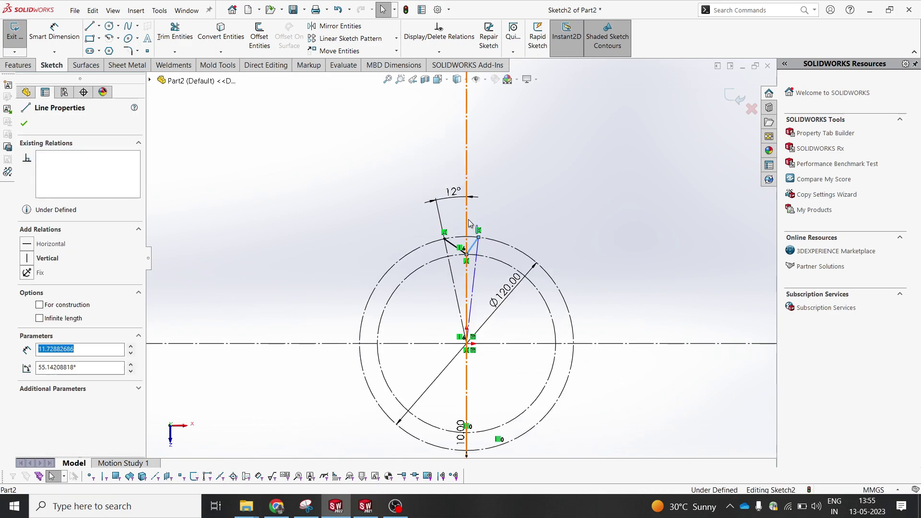
pyautogui.keyDown('ctrl'); pyautogui.click(466, 250); pyautogui.keyUp('ctrl')
pyautogui.click(452, 247)
pyautogui.keyDown('ctrl'); pyautogui.click(452, 247); pyautogui.keyUp('ctrl')
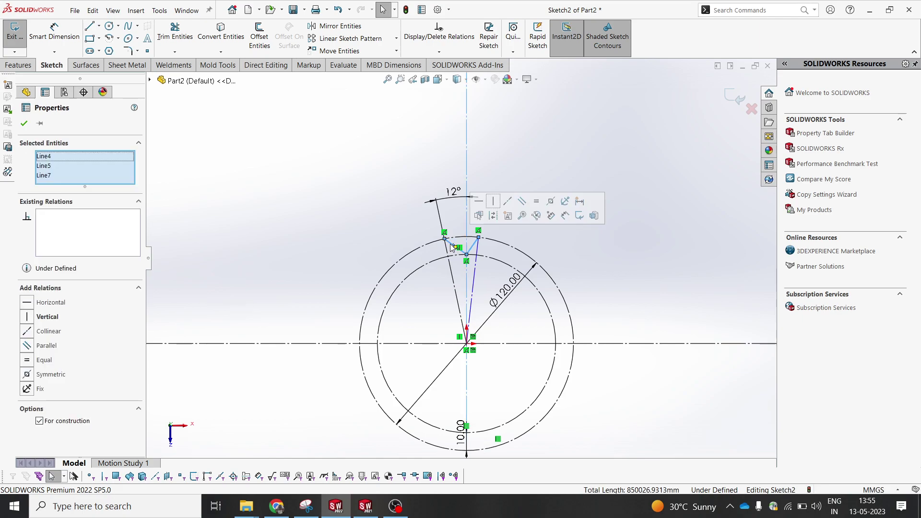
pyautogui.click(550, 204)
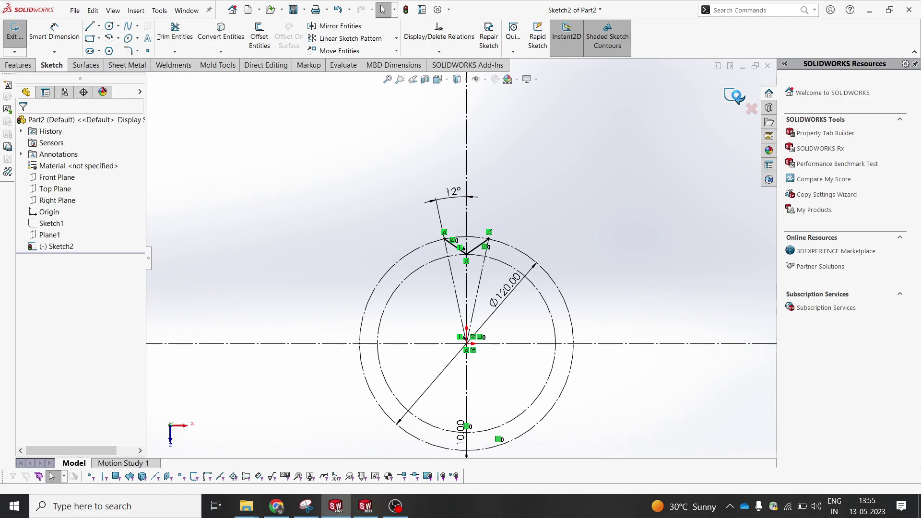
# - Finish the V profile sketch and inspect both profile sketches from an angled 3D view
pyautogui.click(733, 97)
pyautogui.moveTo(571, 286); pyautogui.dragTo(555, 191, button='middle')
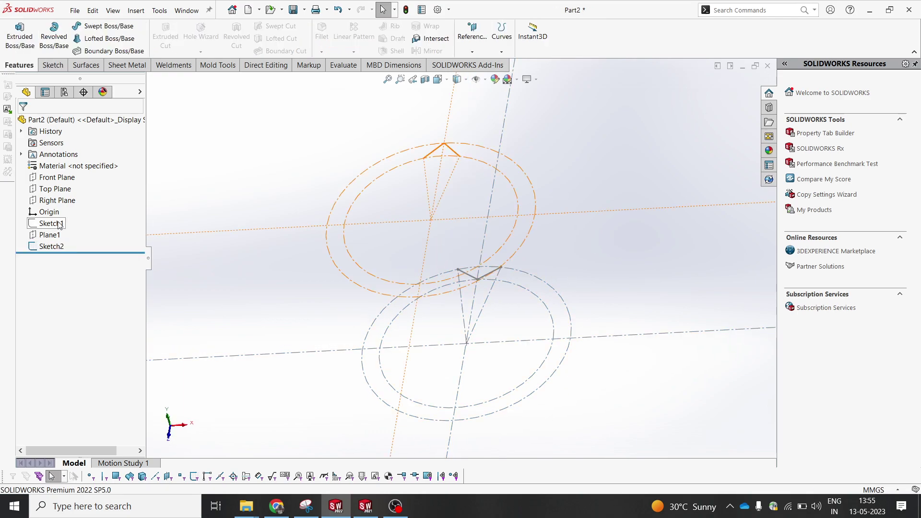
pyautogui.click(34, 223)
pyautogui.click(177, 220)
pyautogui.moveTo(470, 197)
pyautogui.mouseDown(button='middle')
pyautogui.moveTo(454, 231)
pyautogui.moveTo(458, 250)
pyautogui.mouseUp(button='middle')
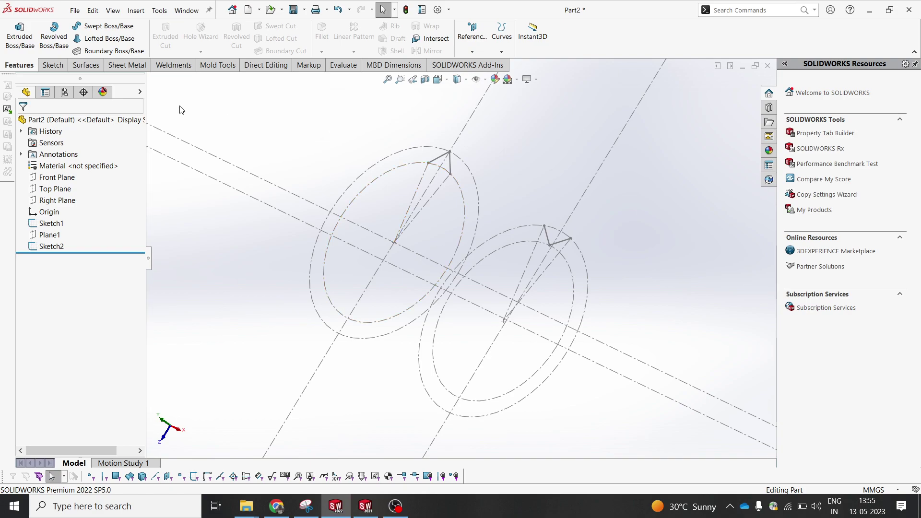
# - Create a 3D sketch containing a single point at the tip of the peak profile
pyautogui.click(52, 65)
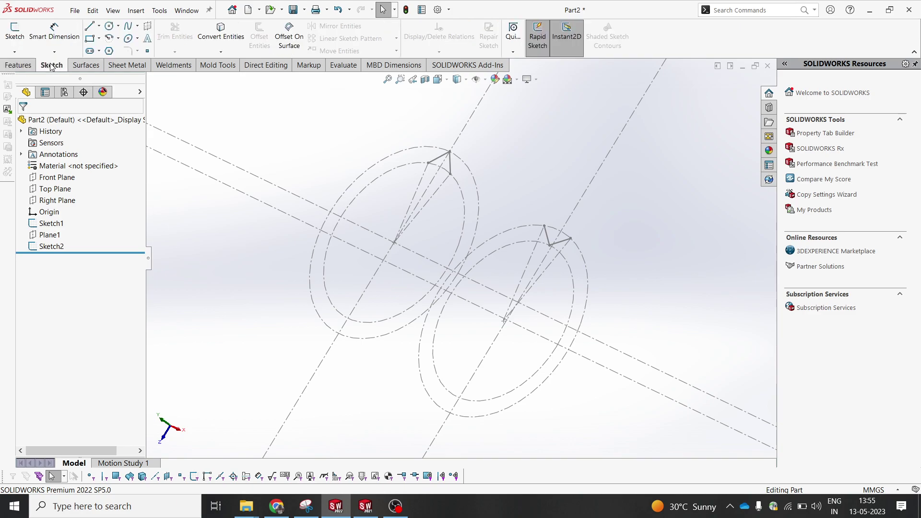
pyautogui.click(13, 53)
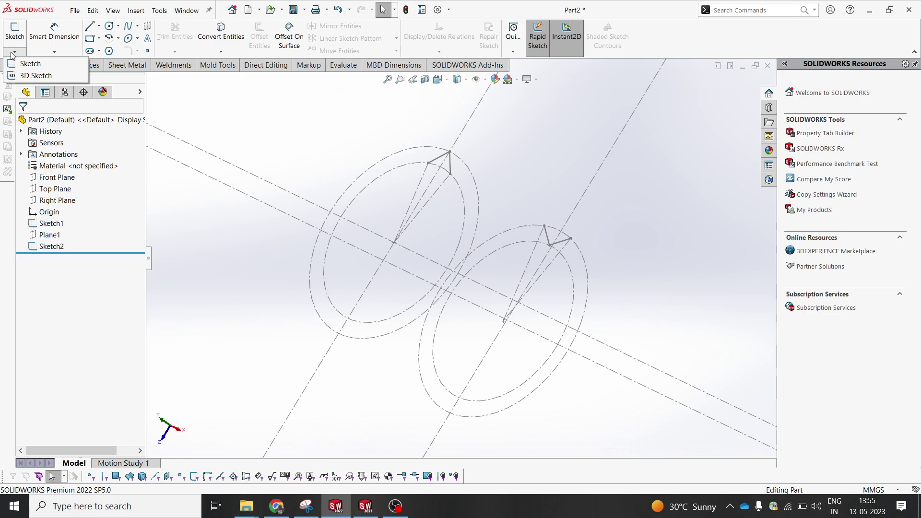
pyautogui.click(34, 75)
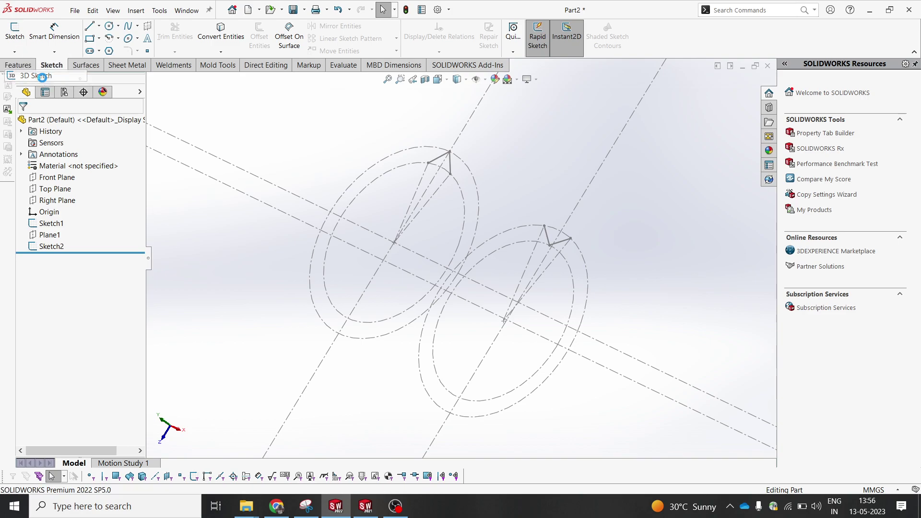
pyautogui.click(149, 52)
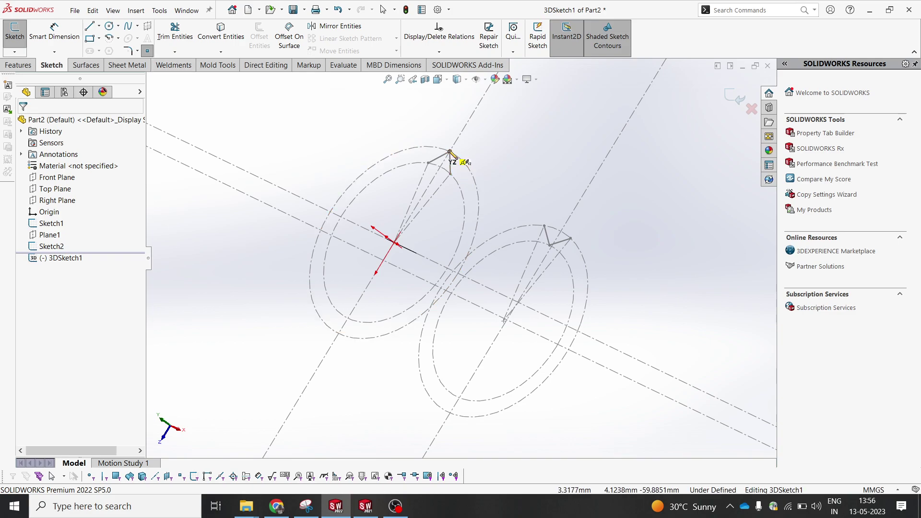
pyautogui.click(450, 151)
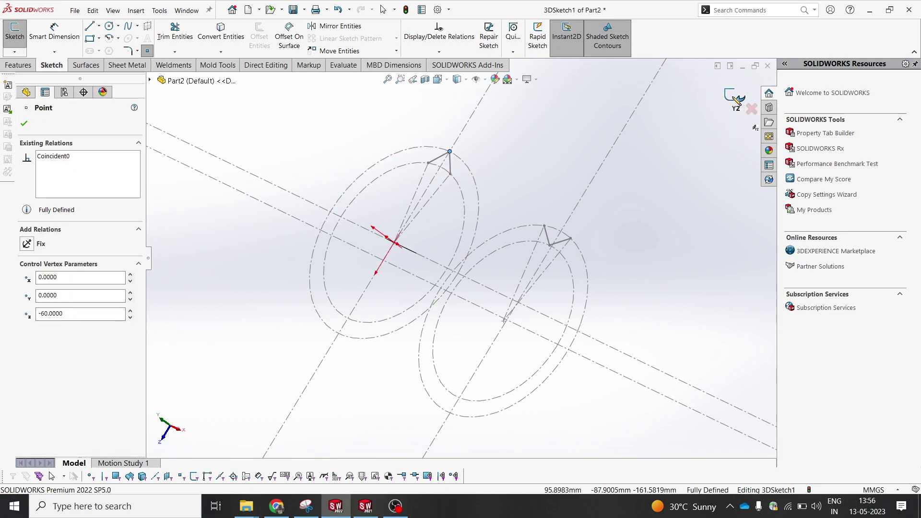
pyautogui.click(733, 96)
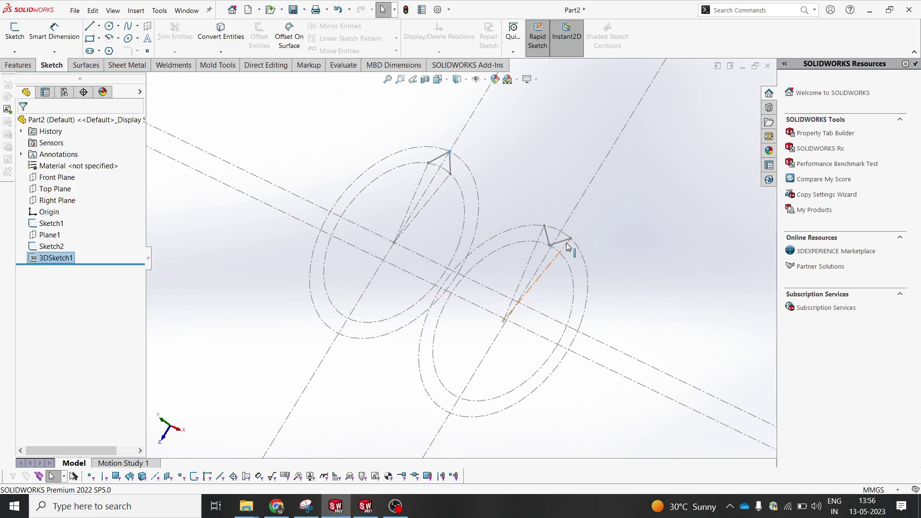
pyautogui.click(149, 52)
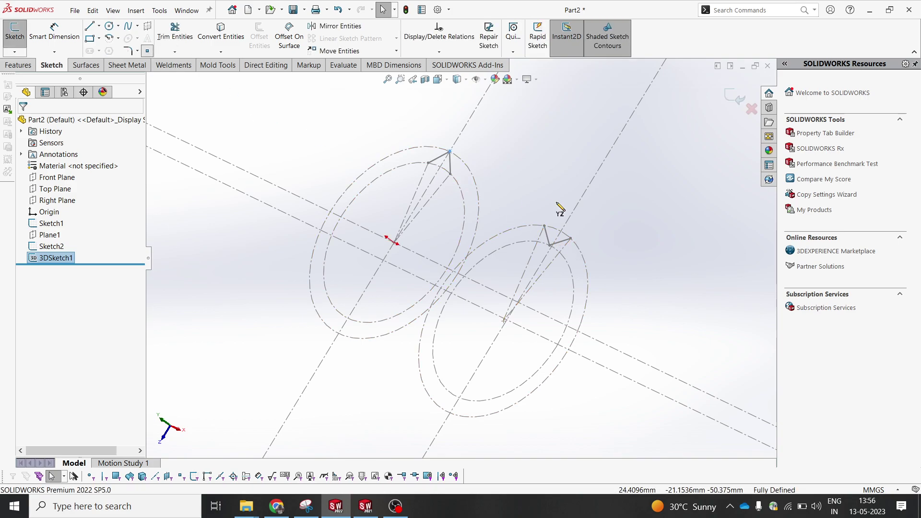
pyautogui.click(546, 223)
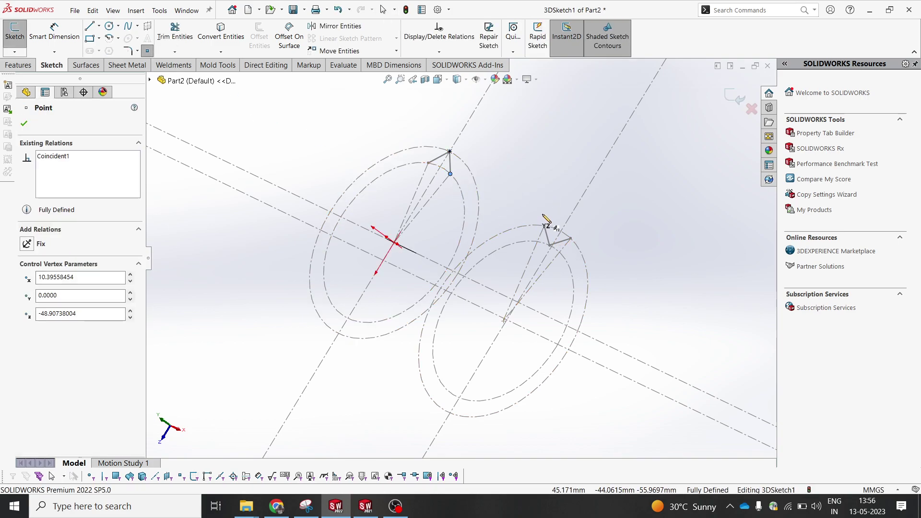
pyautogui.press('Escape')
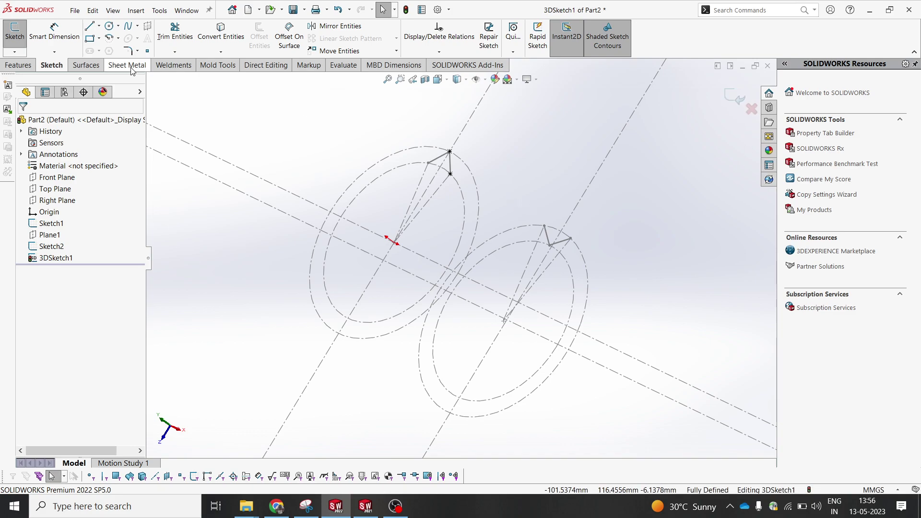
pyautogui.click(147, 51)
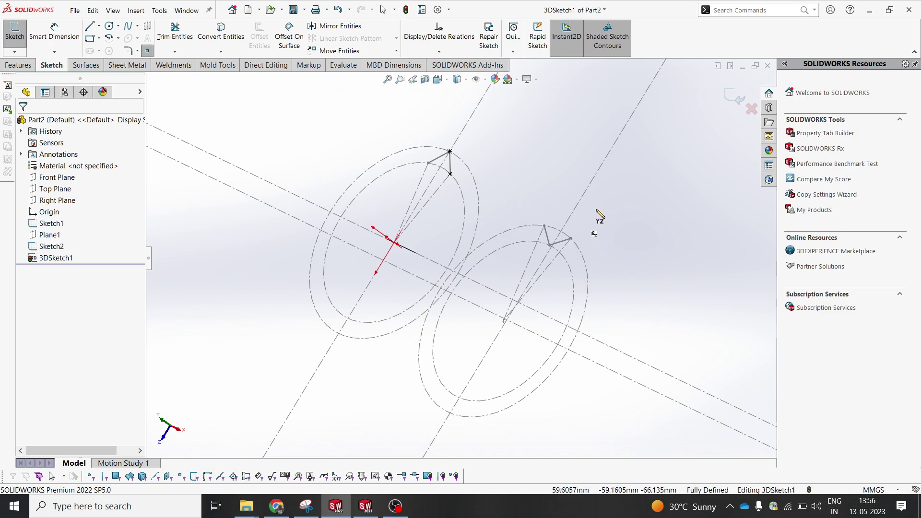
pyautogui.press('Escape')
pyautogui.scroll(-4, 443, 167)
pyautogui.moveTo(432, 182); pyautogui.dragTo(473, 217)
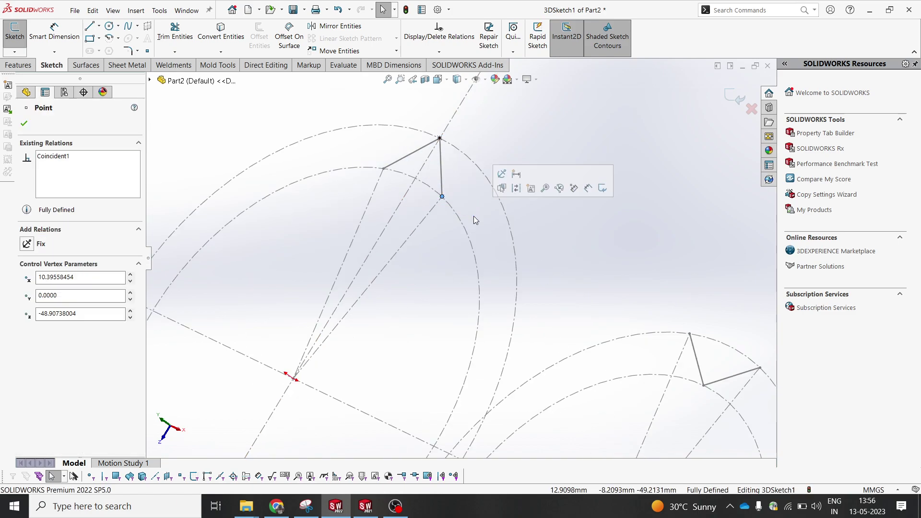
pyautogui.press('Escape')
pyautogui.click(734, 97)
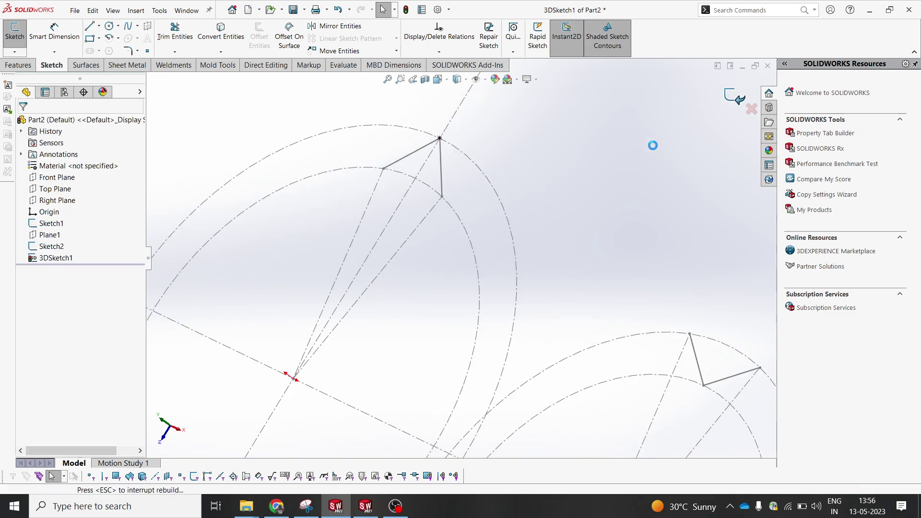
# - Create a second 3D sketch containing a single point at the V profile's right upper end on the outer circle
pyautogui.scroll(3, 613, 169)
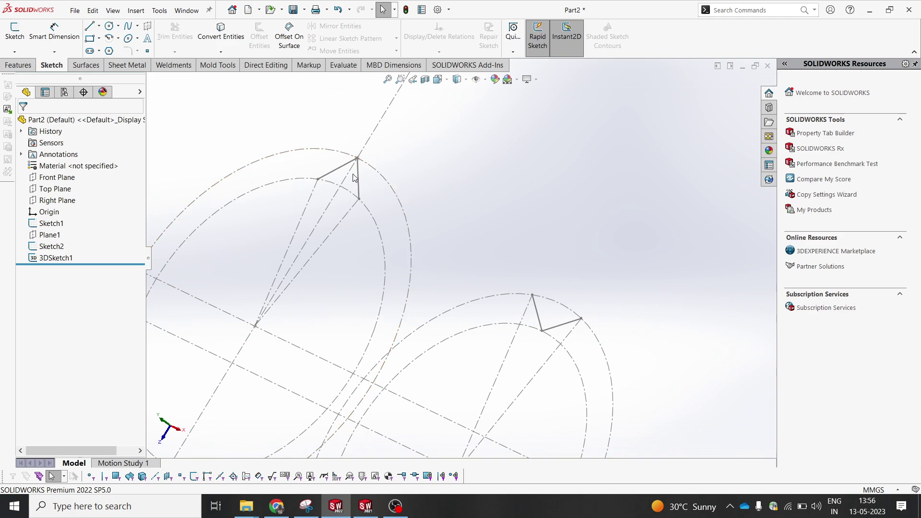
pyautogui.click(85, 66)
pyautogui.click(43, 65)
pyautogui.click(16, 52)
pyautogui.click(25, 76)
pyautogui.press('l')
pyautogui.click(582, 319)
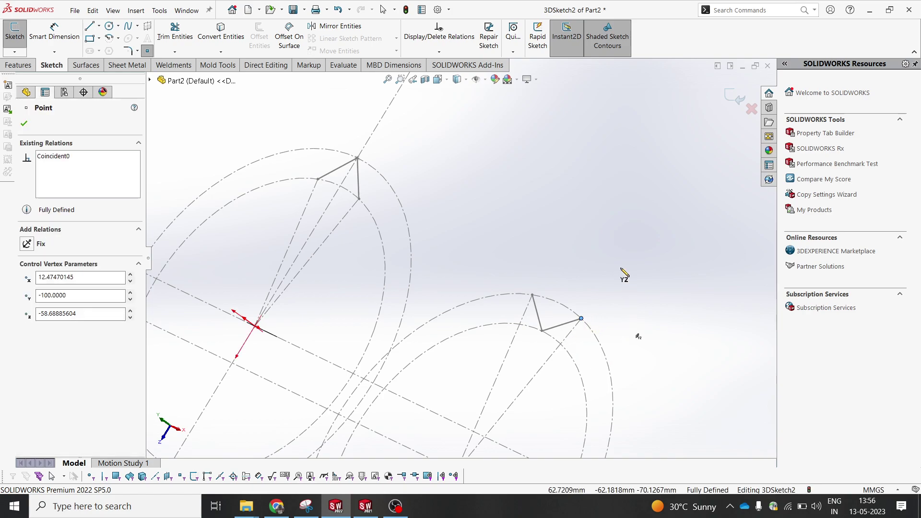
pyautogui.rightClick(618, 255)
pyautogui.click(643, 264)
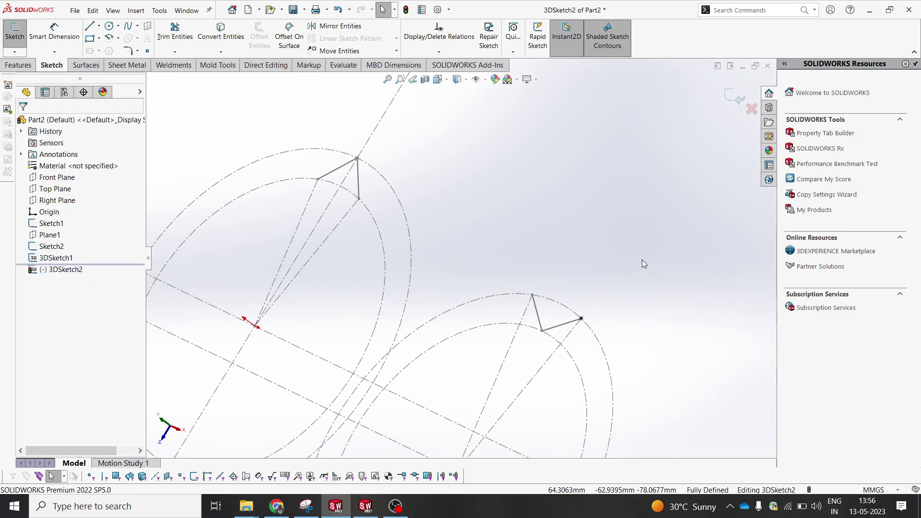
pyautogui.click(735, 97)
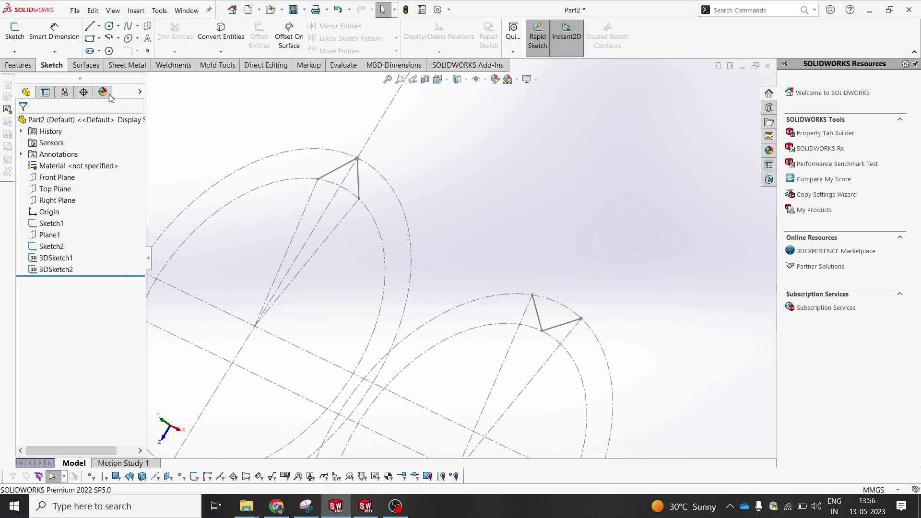
# - Start a lofted surface and use the SelectionManager to set only the peak's right line as the first profile
pyautogui.click(86, 66)
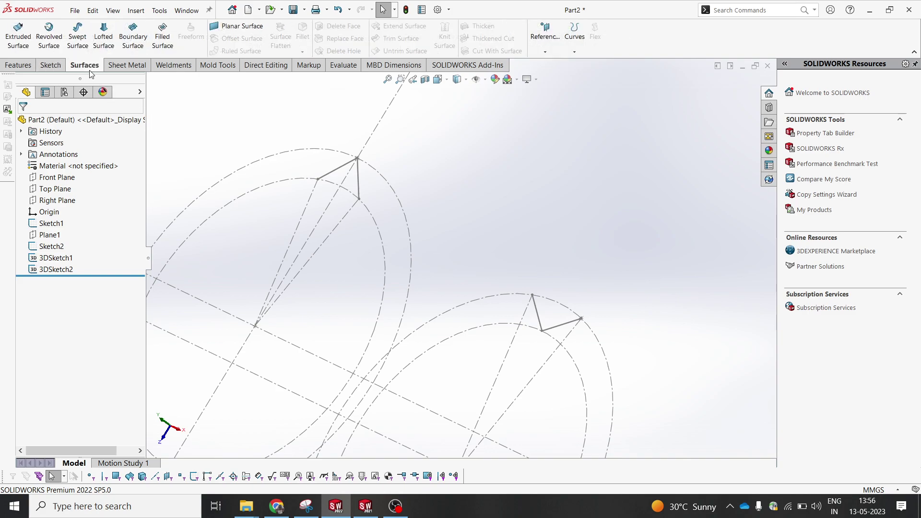
pyautogui.click(104, 43)
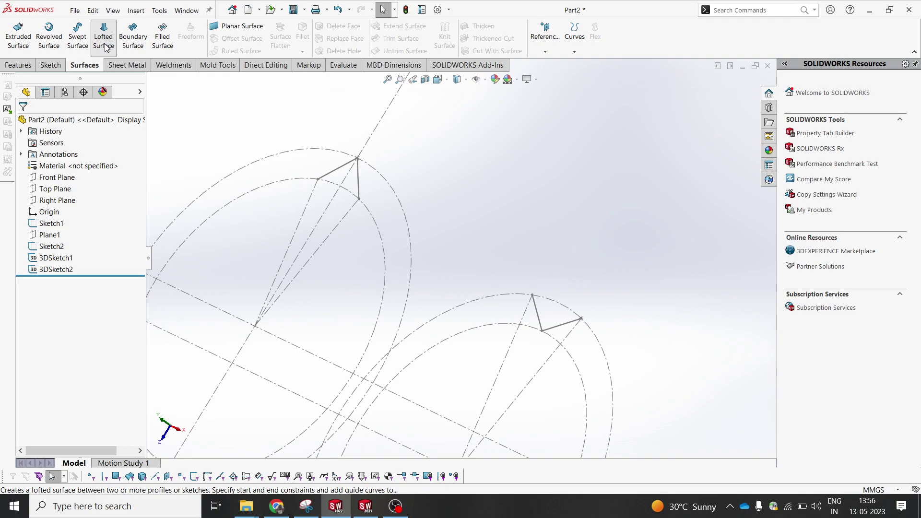
pyautogui.click(359, 182)
pyautogui.rightClick(54, 175)
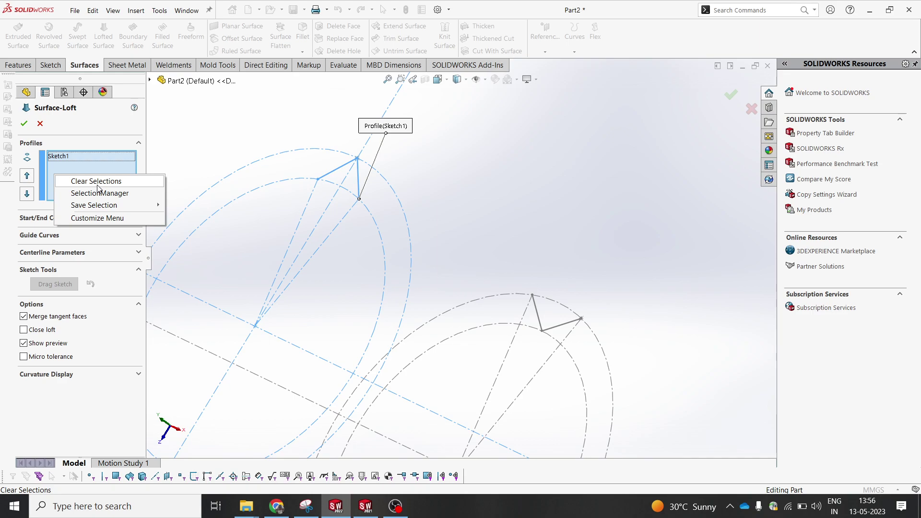
pyautogui.click(94, 181)
pyautogui.rightClick(86, 172)
pyautogui.click(115, 192)
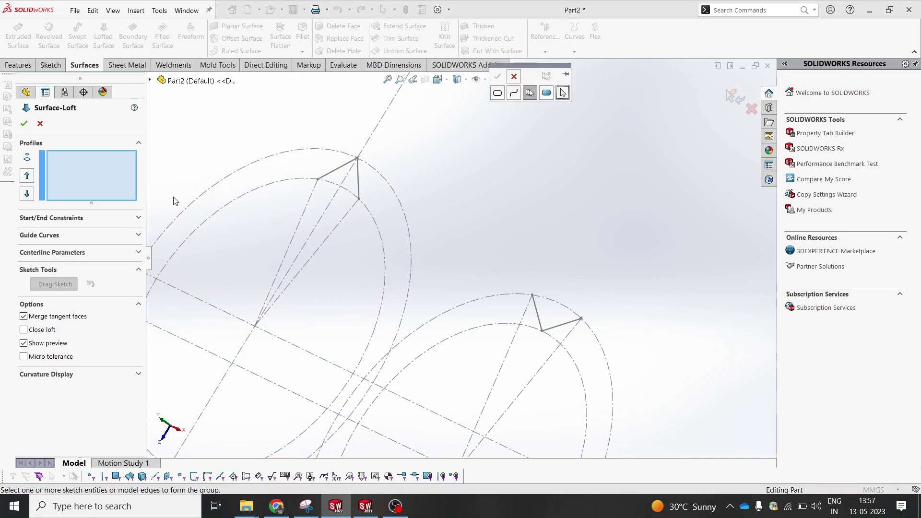
pyautogui.click(357, 180)
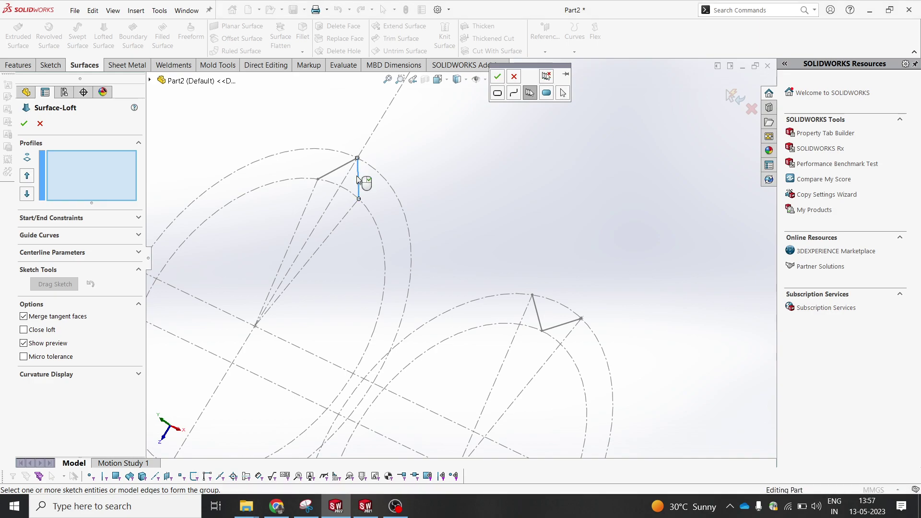
pyautogui.click(498, 78)
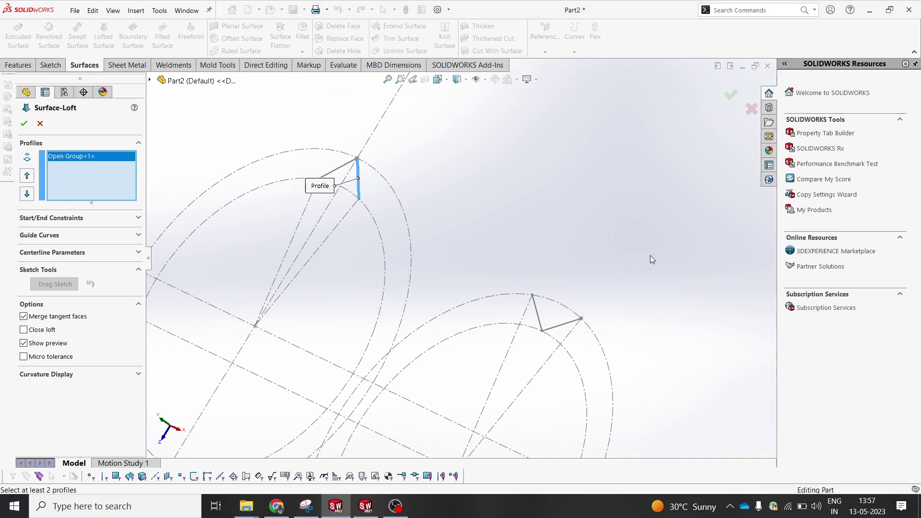
pyautogui.click(582, 320)
pyautogui.moveTo(582, 321)
pyautogui.mouseDown(button='middle')
pyautogui.moveTo(573, 263)
pyautogui.moveTo(542, 333)
pyautogui.moveTo(571, 372)
pyautogui.moveTo(578, 355)
pyautogui.mouseUp(button='middle')
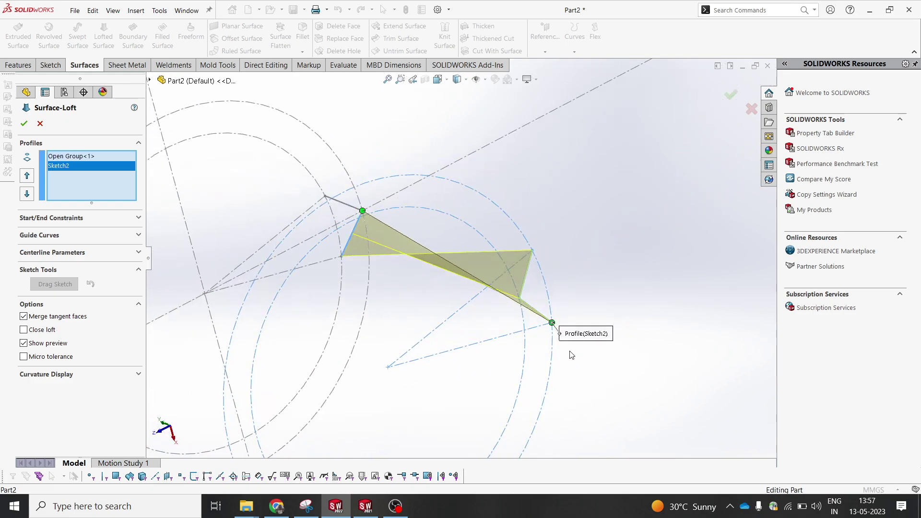
pyautogui.rightClick(94, 166)
pyautogui.click(115, 184)
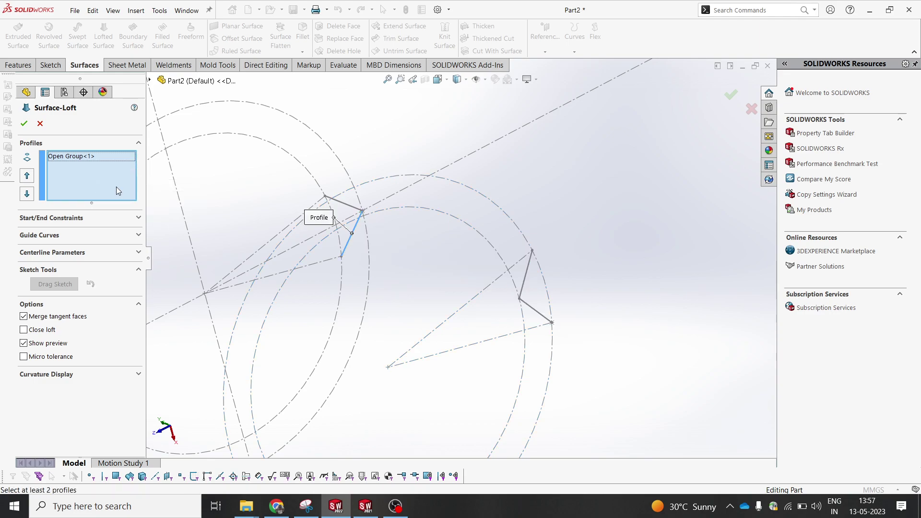
pyautogui.rightClick(100, 187)
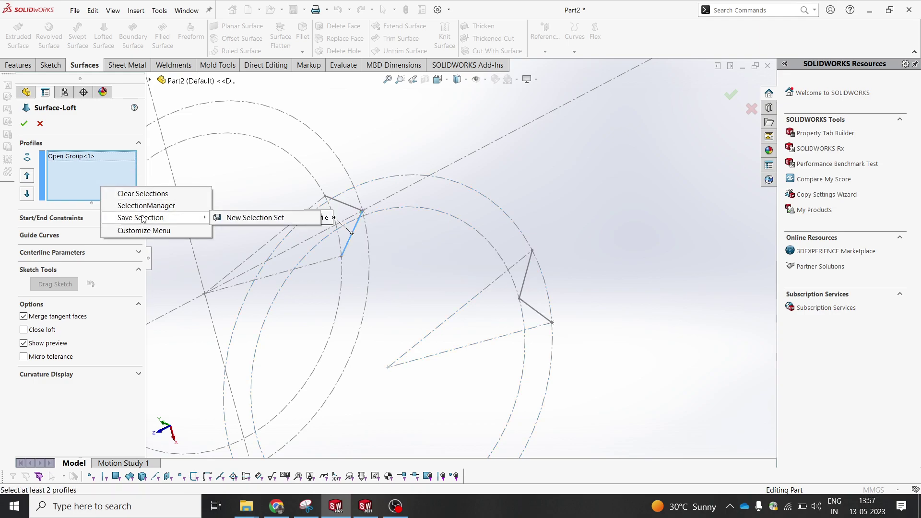
pyautogui.click(196, 121)
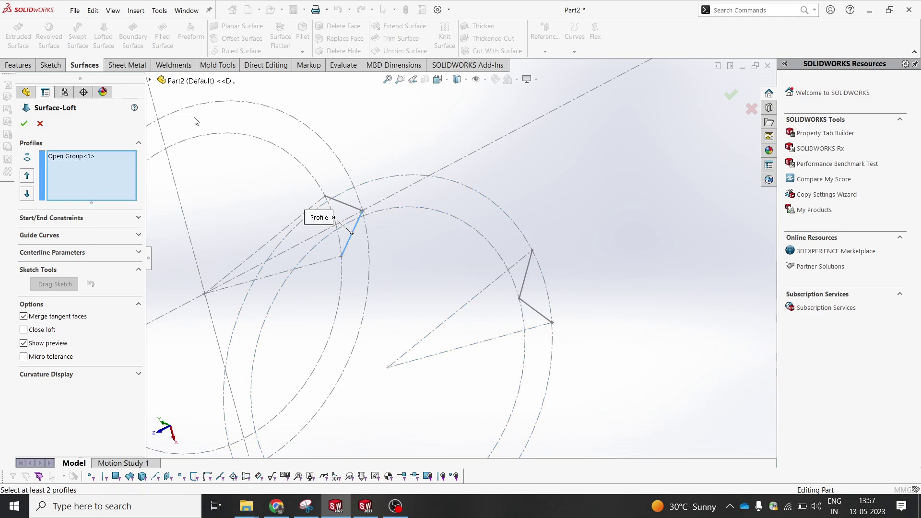
# - Add 3DSketch2, the point at the V's right end, as the second profile and create the lofted surface
pyautogui.click(149, 79)
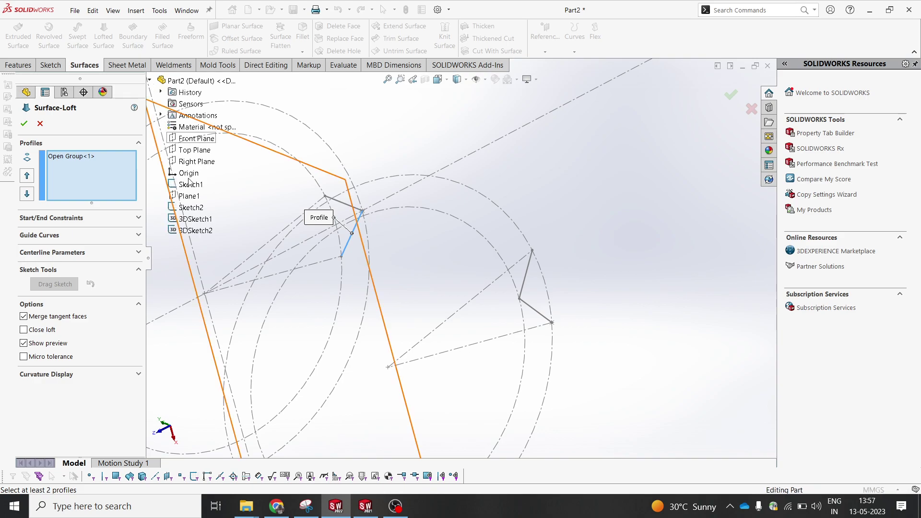
pyautogui.click(194, 230)
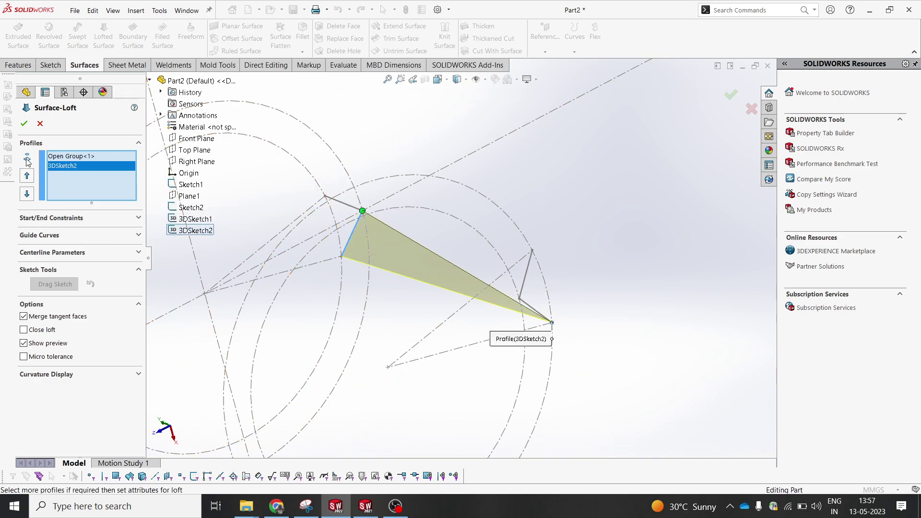
pyautogui.click(24, 124)
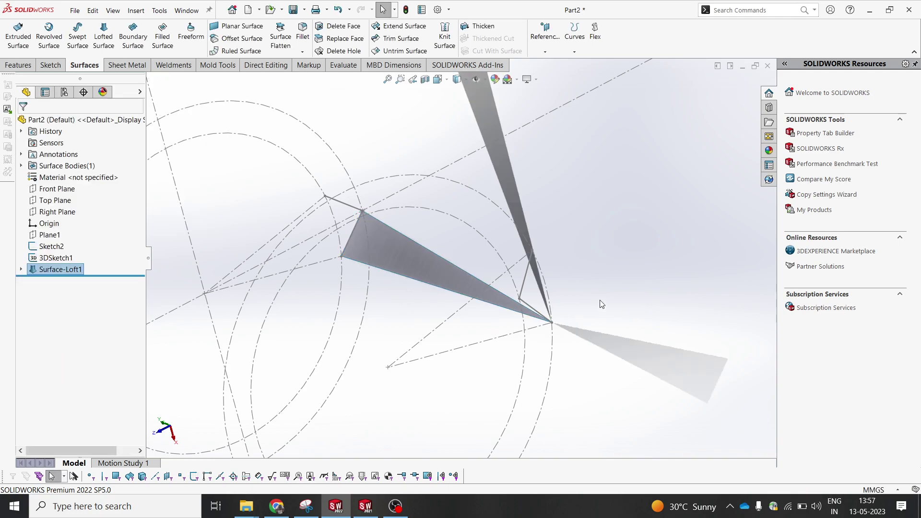
# - Start another lofted surface and use the SelectionManager to set only the V profile's line ending at the first loft's tip as first profile
pyautogui.moveTo(566, 307); pyautogui.dragTo(566, 241, button='middle')
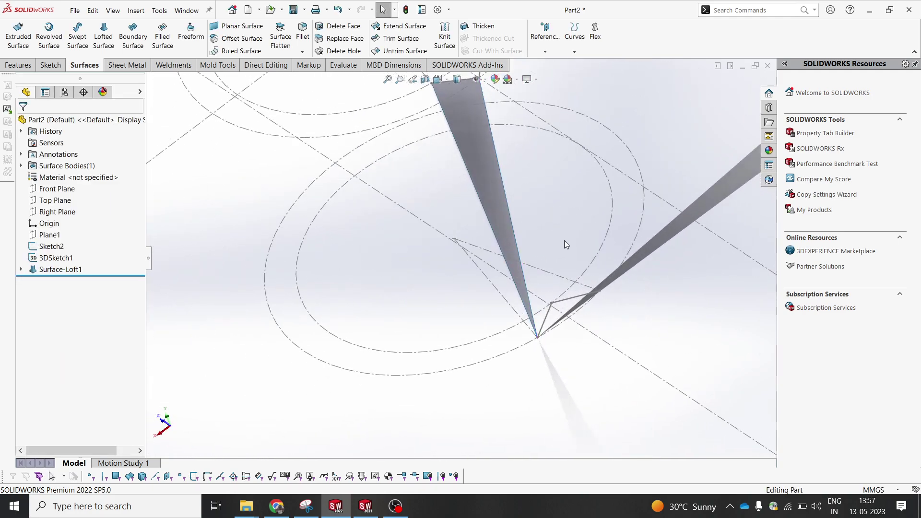
pyautogui.scroll(3, 541, 319)
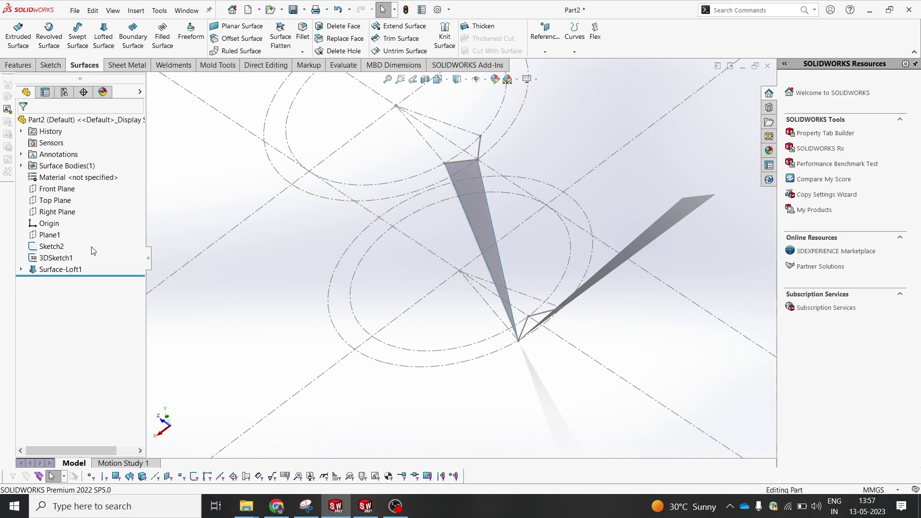
pyautogui.click(102, 37)
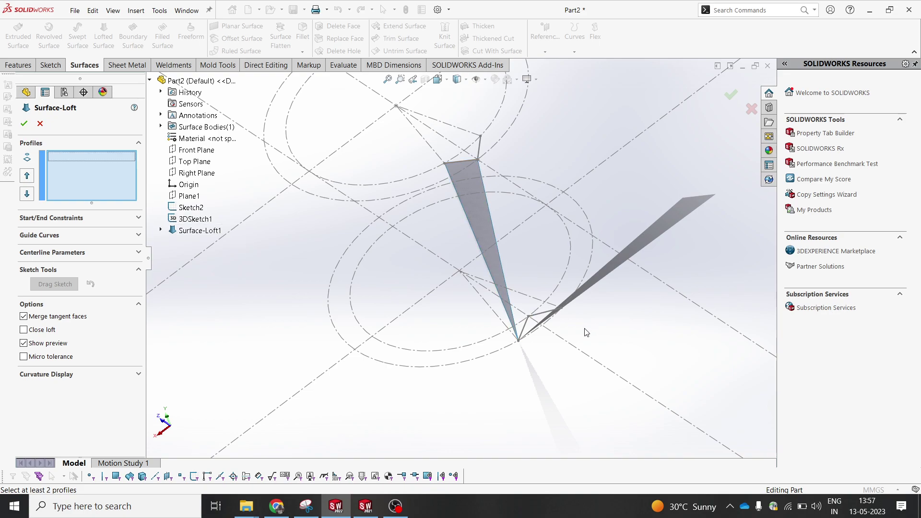
pyautogui.rightClick(119, 173)
pyautogui.click(143, 194)
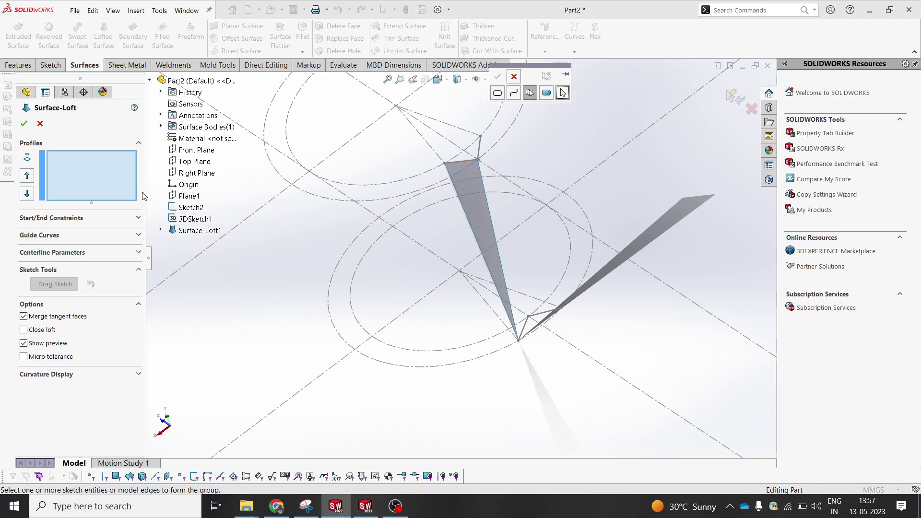
pyautogui.click(527, 322)
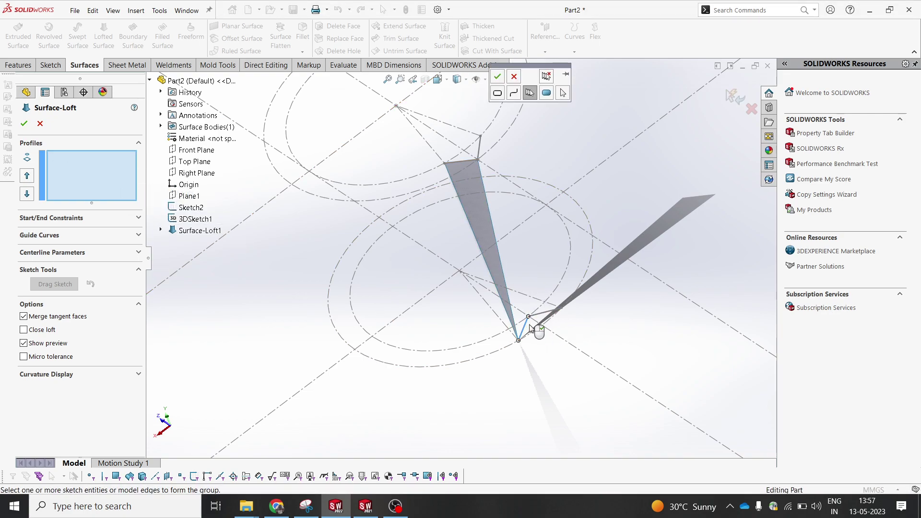
pyautogui.click(498, 78)
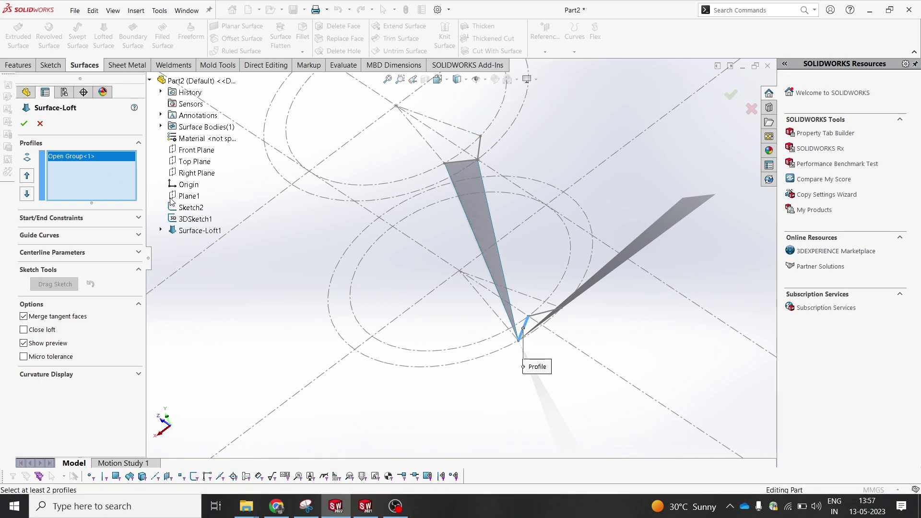
# - Add 3DSketch1, the point at the peak's tip, as the second profile and create the lofted surface
pyautogui.click(194, 219)
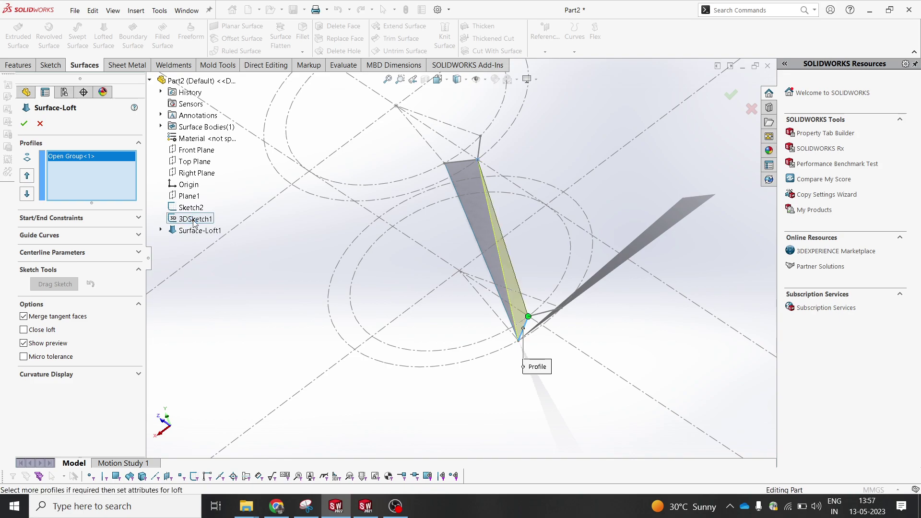
pyautogui.click(24, 124)
pyautogui.moveTo(568, 358)
pyautogui.mouseDown(button='middle')
pyautogui.moveTo(602, 372)
pyautogui.moveTo(554, 306)
pyautogui.moveTo(579, 165)
pyautogui.mouseUp(button='middle')
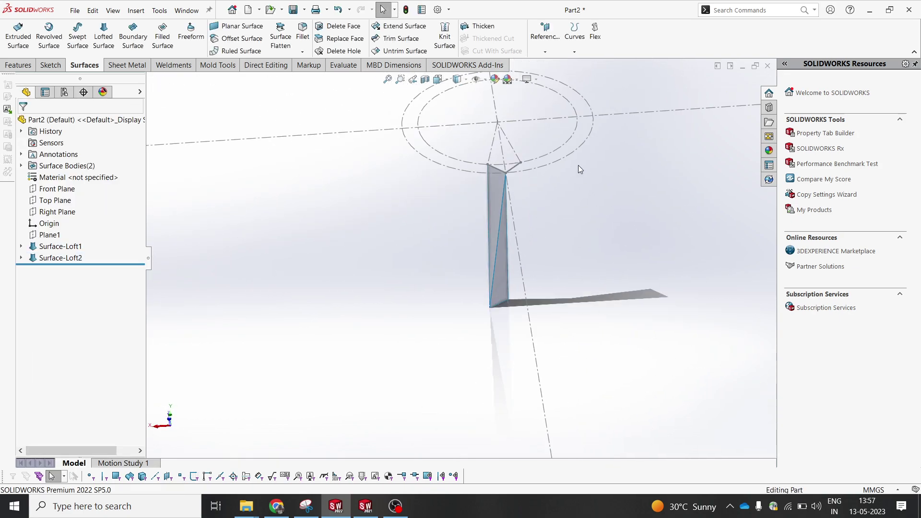
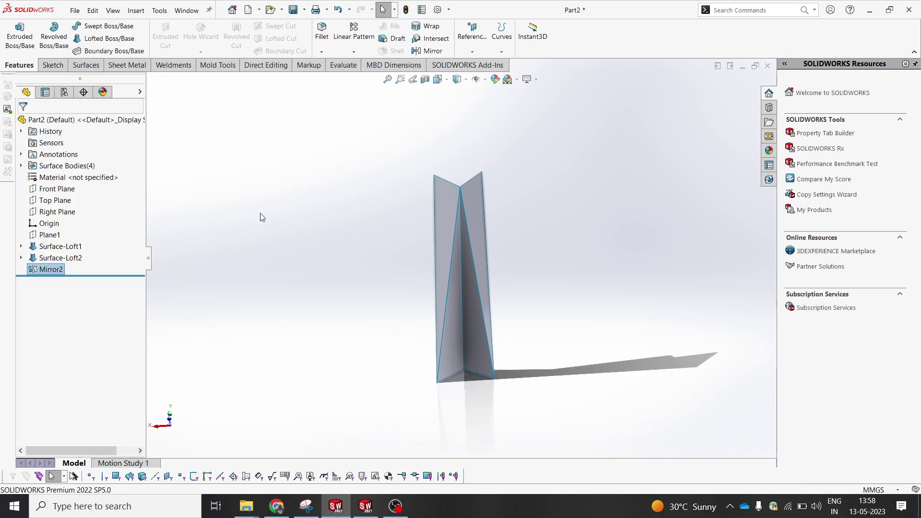
# - Show Sketch1, the peak profile sketch with the construction circles, from within the first surface loft
pyautogui.click(20, 247)
pyautogui.click(61, 265)
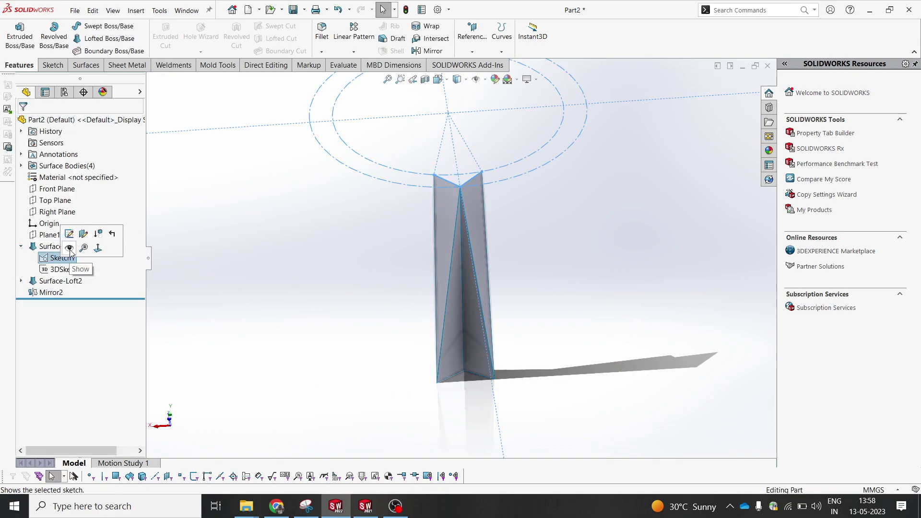
pyautogui.click(276, 296)
pyautogui.moveTo(277, 296); pyautogui.dragTo(503, 149, button='middle')
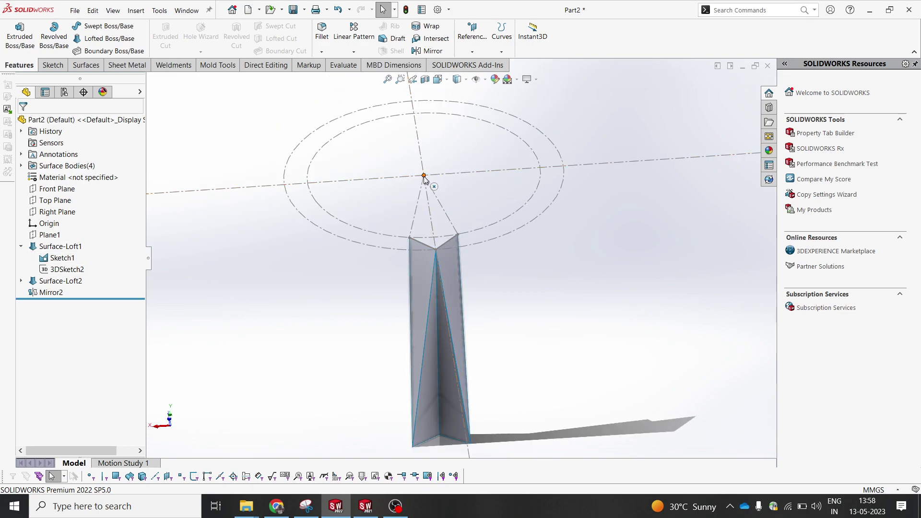
# - Create a reference axis through the centre point of the construction circles, perpendicular to the Top Plane
pyautogui.click(472, 38)
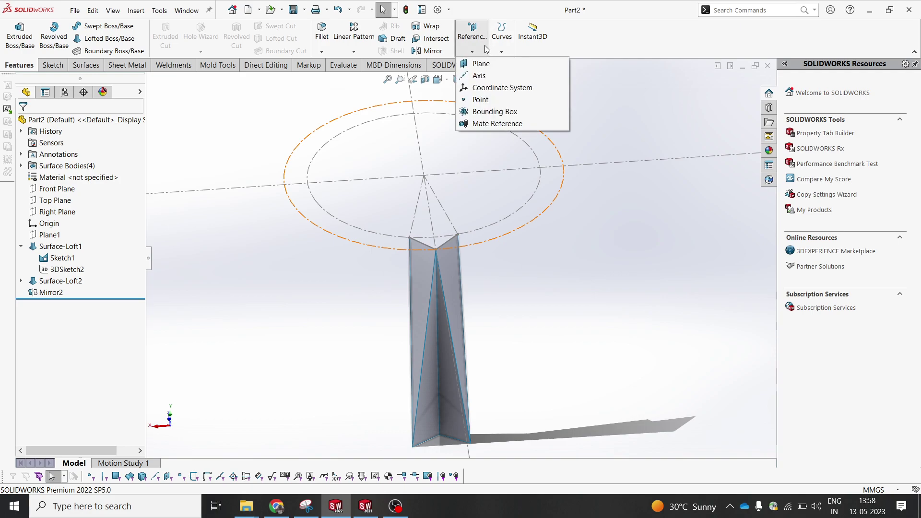
pyautogui.click(480, 76)
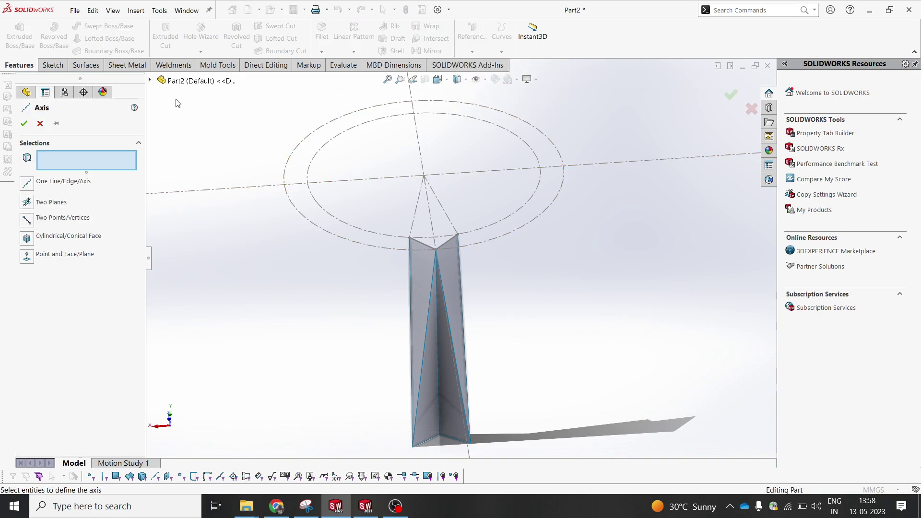
pyautogui.click(151, 80)
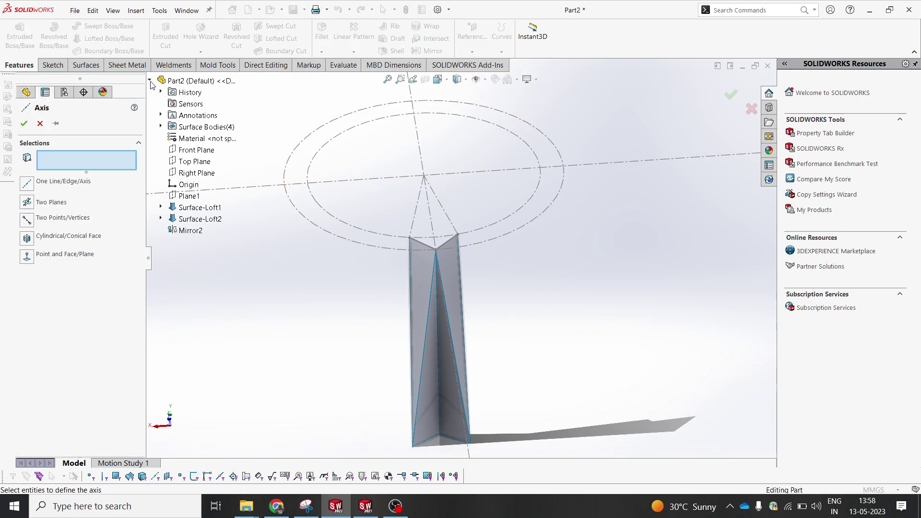
pyautogui.click(198, 163)
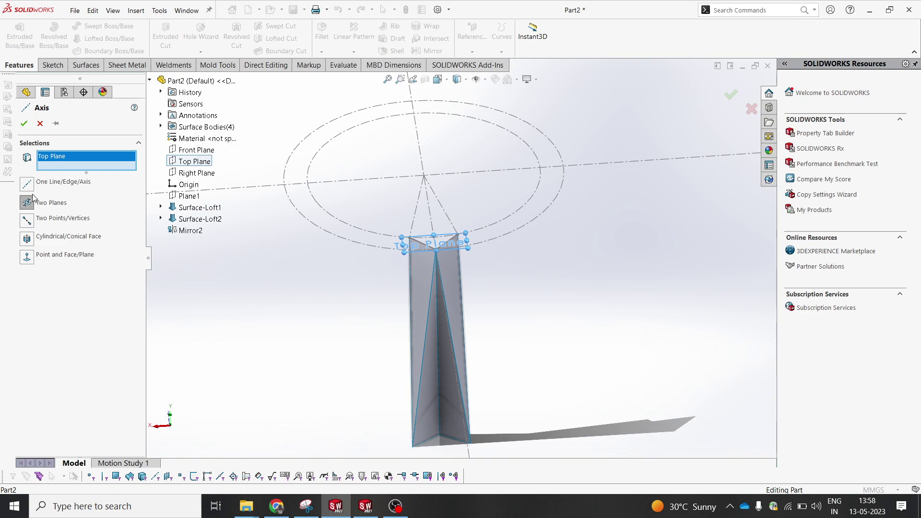
pyautogui.click(425, 177)
pyautogui.moveTo(447, 168); pyautogui.dragTo(455, 159, button='middle')
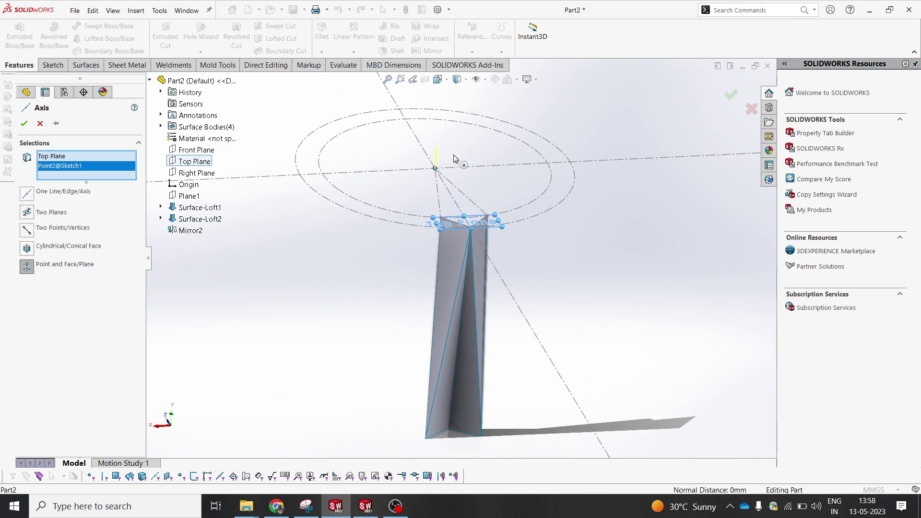
pyautogui.click(24, 124)
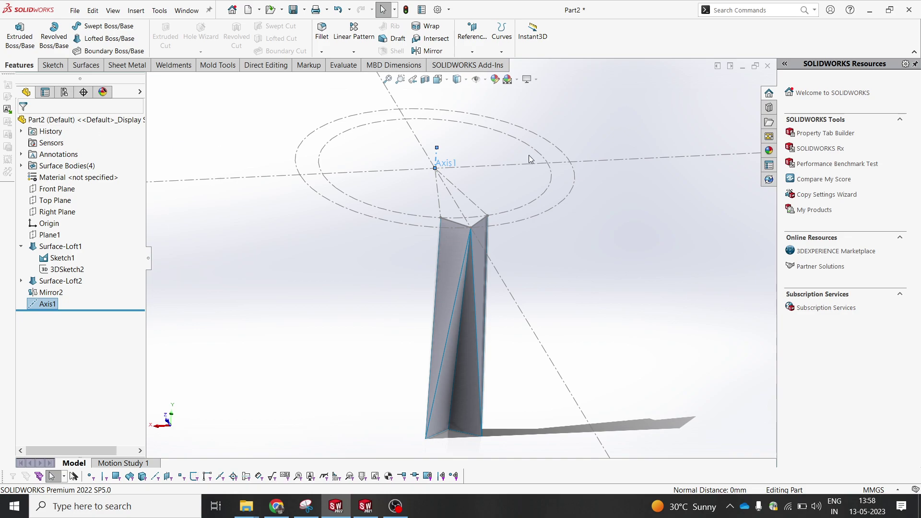
# - Start a circular pattern and set Axis1 as its direction reference, removing any sketch line picked by mistake
pyautogui.moveTo(566, 144); pyautogui.dragTo(583, 137, button='middle')
pyautogui.scroll(-2, 537, 144)
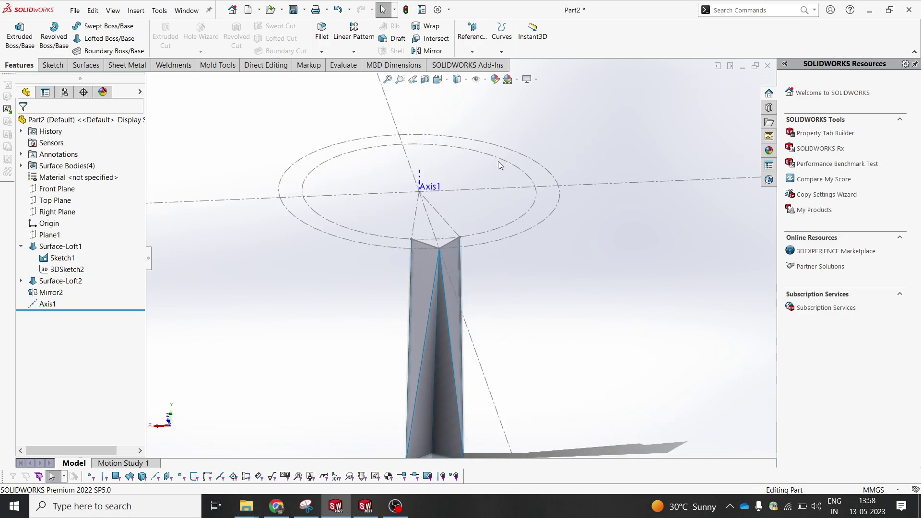
pyautogui.scroll(3, 523, 243)
pyautogui.moveTo(533, 266)
pyautogui.mouseDown(button='middle')
pyautogui.moveTo(526, 286)
pyautogui.moveTo(518, 275)
pyautogui.mouseUp(button='middle')
pyautogui.click(365, 52)
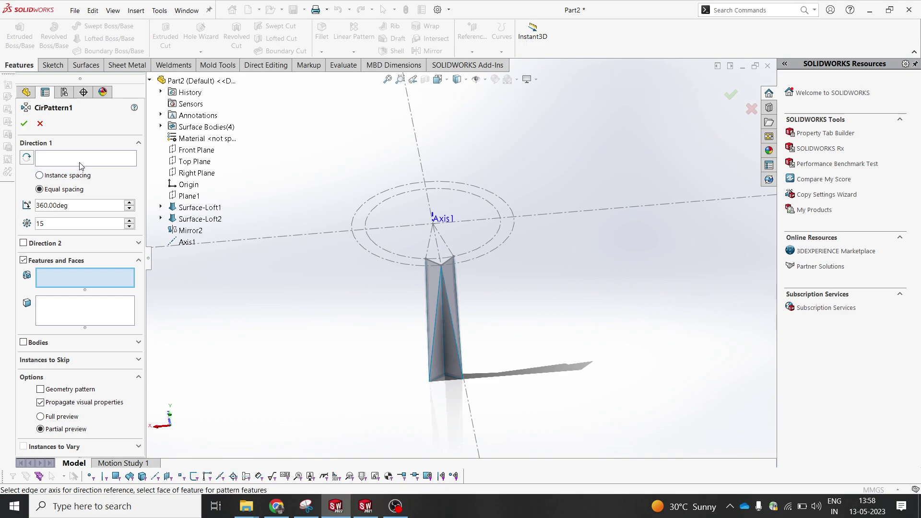
pyautogui.click(81, 163)
pyautogui.click(434, 222)
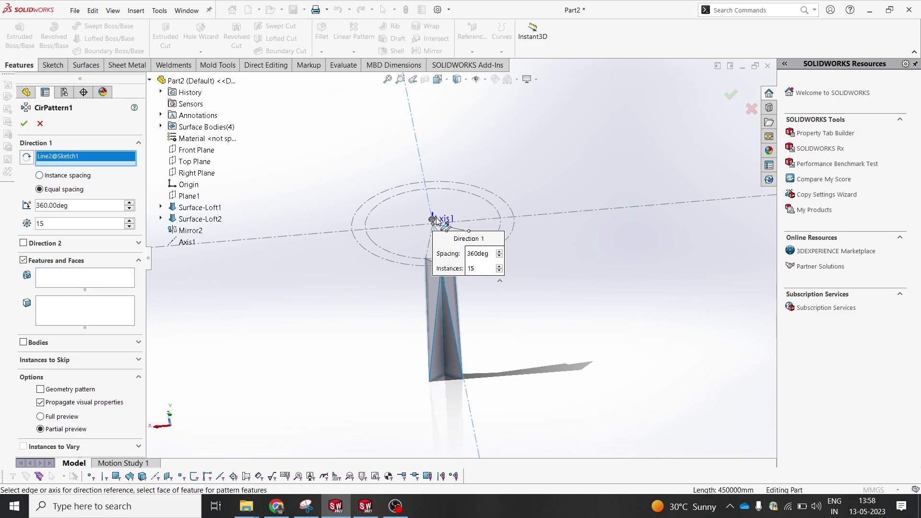
pyautogui.rightClick(110, 162)
pyautogui.click(132, 182)
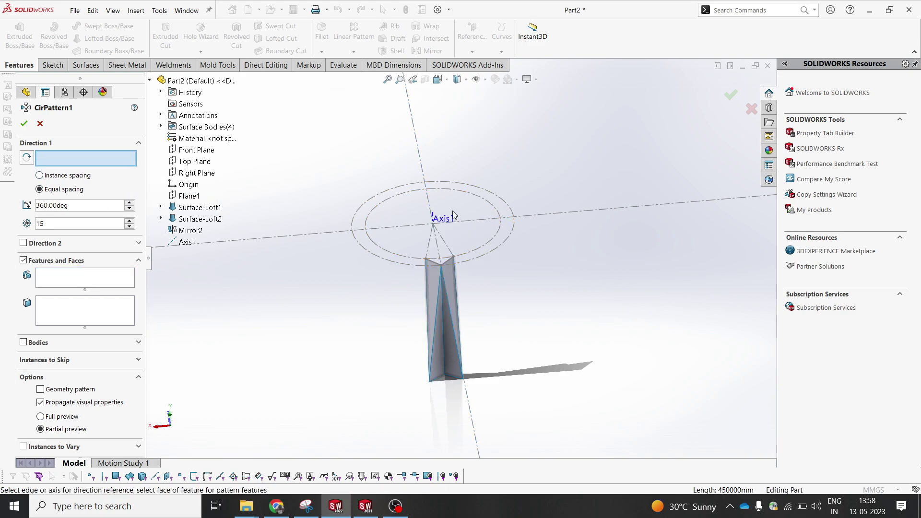
pyautogui.click(437, 218)
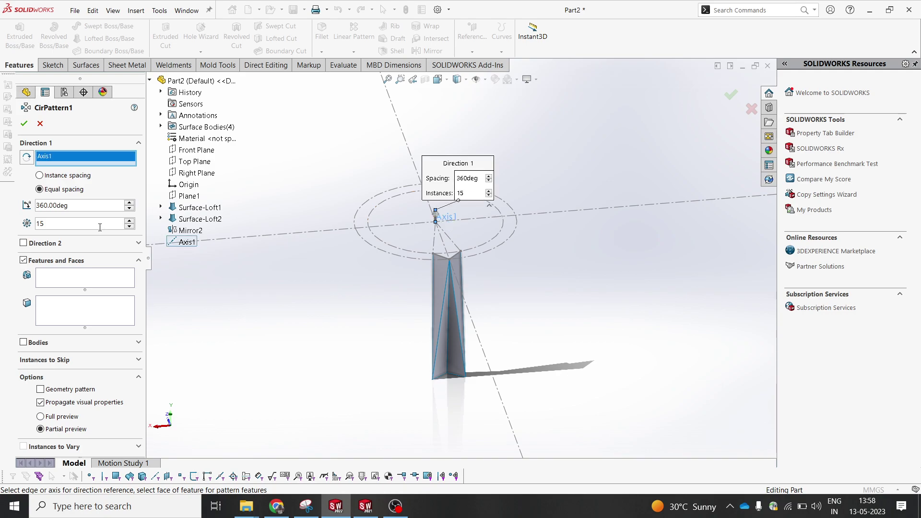
# - Pattern all four lofted and mirrored surface bodies as 15 equally spaced instances over 360 degrees
pyautogui.click(38, 346)
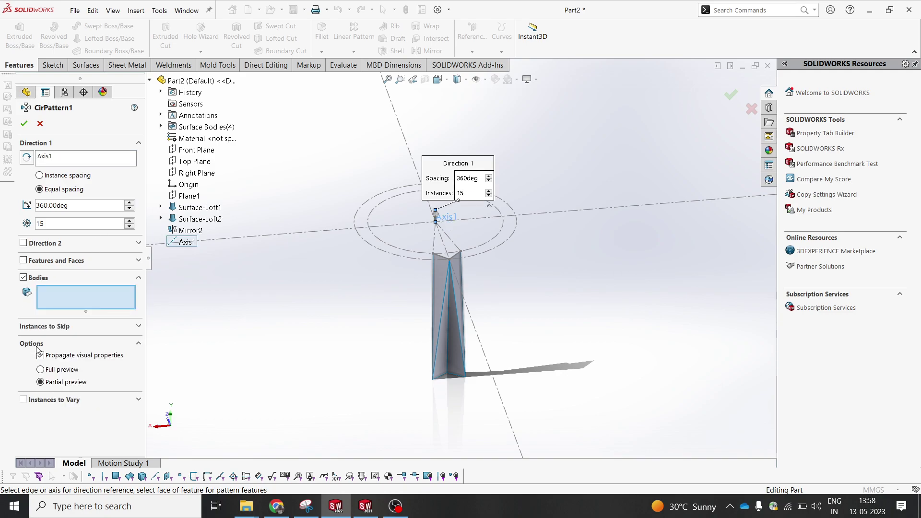
pyautogui.click(461, 319)
pyautogui.click(453, 319)
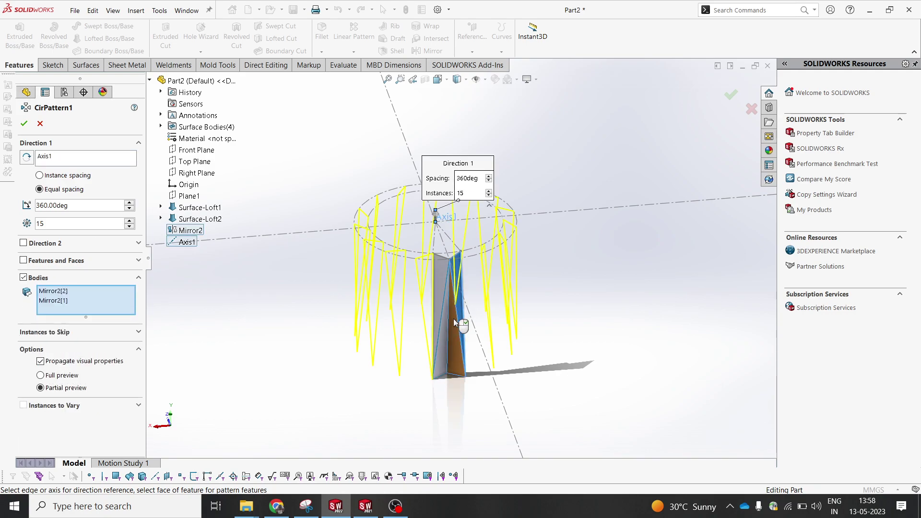
pyautogui.click(444, 330)
pyautogui.click(441, 277)
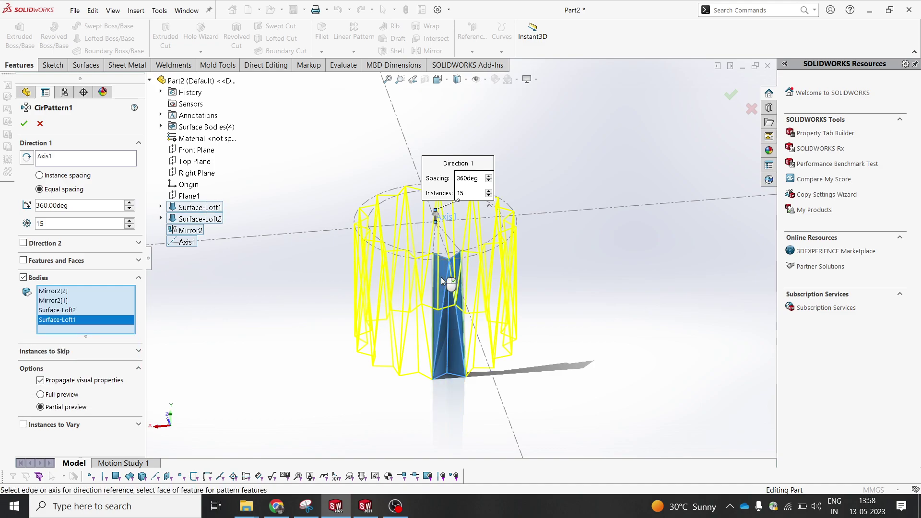
pyautogui.scroll(-5, 423, 255)
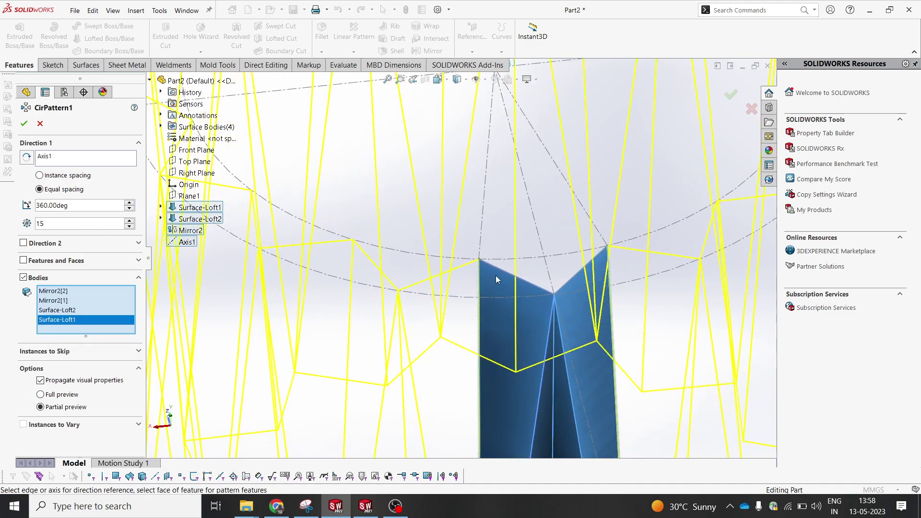
pyautogui.click(23, 124)
# - Hide the construction sketch with the circles and centrelines around the patterned surfaces
pyautogui.press('f')
pyautogui.scroll(3, 516, 289)
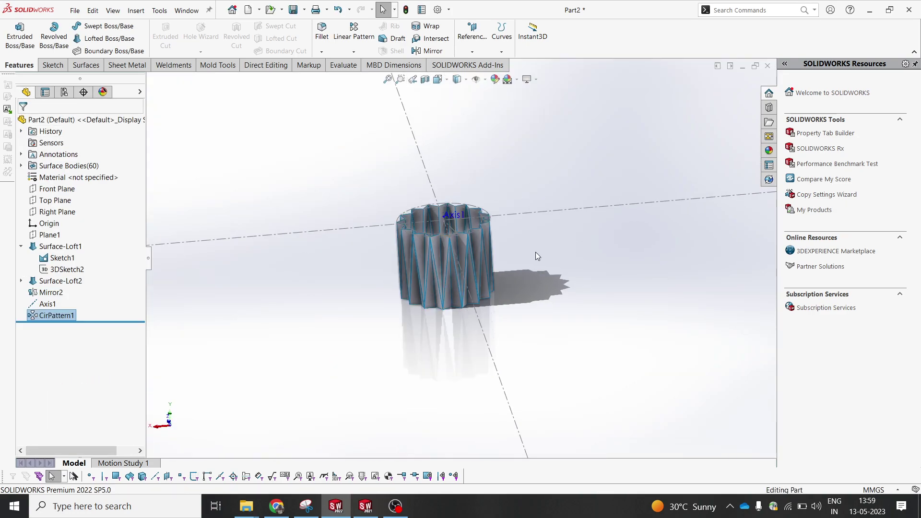
pyautogui.scroll(-3, 542, 264)
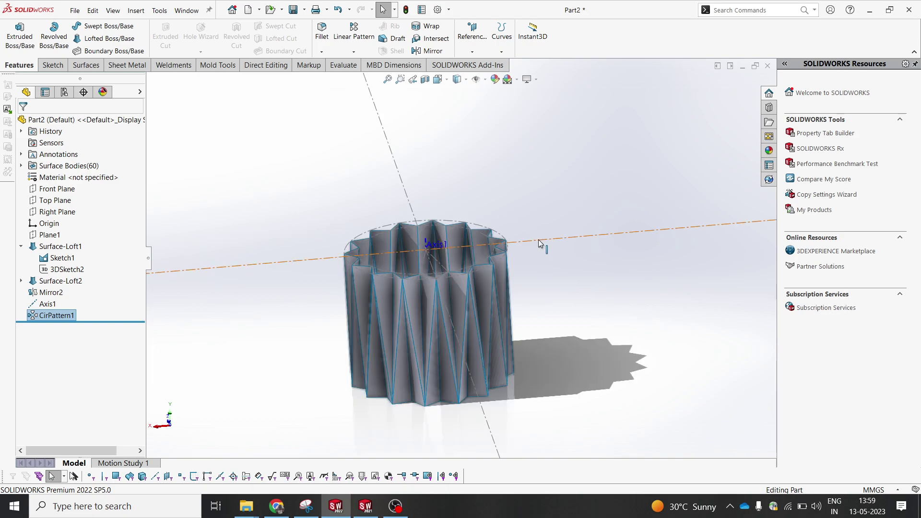
pyautogui.click(566, 232)
pyautogui.moveTo(557, 284); pyautogui.dragTo(556, 303, button='middle')
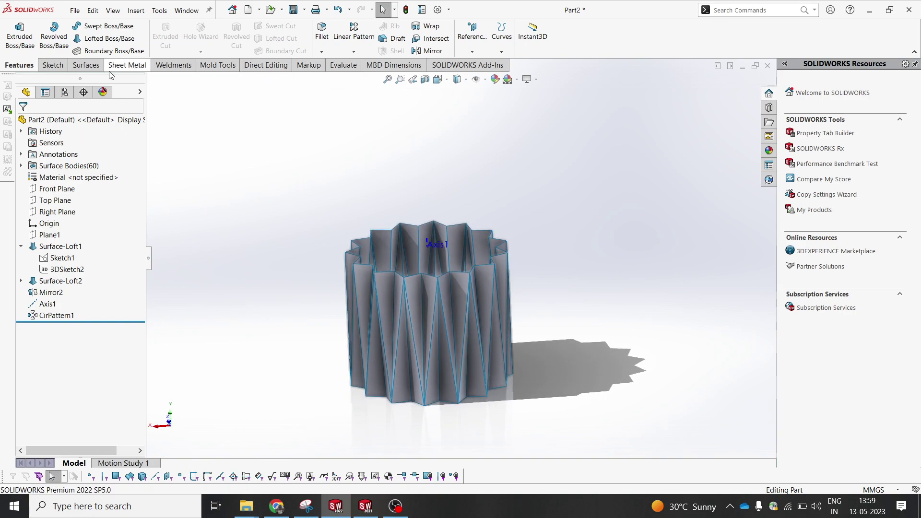
# - Knit all the lofted, mirrored and patterned surfaces into one surface body, keeping the 0.0025 mm knitting tolerance
pyautogui.click(84, 65)
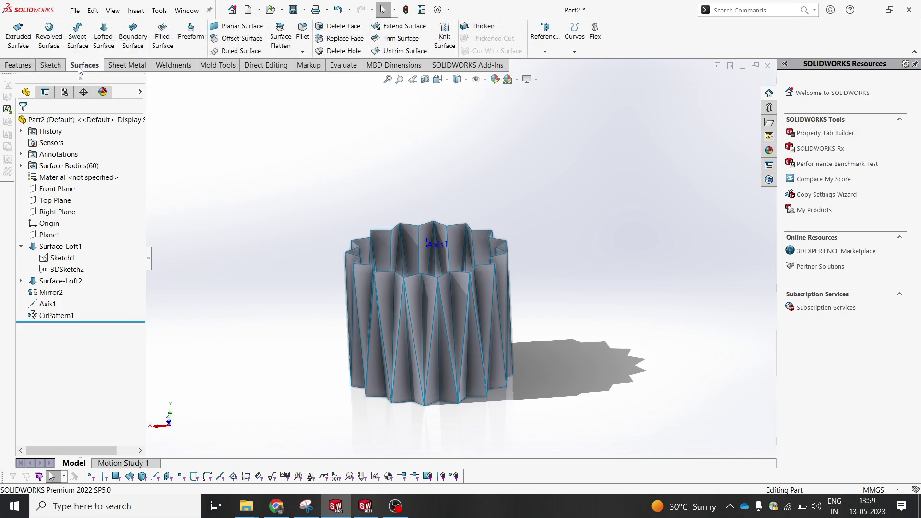
pyautogui.click(445, 36)
pyautogui.moveTo(301, 184)
pyautogui.mouseDown()
pyautogui.moveTo(549, 407)
pyautogui.moveTo(586, 428)
pyautogui.mouseUp()
pyautogui.moveTo(467, 274); pyautogui.dragTo(660, 443)
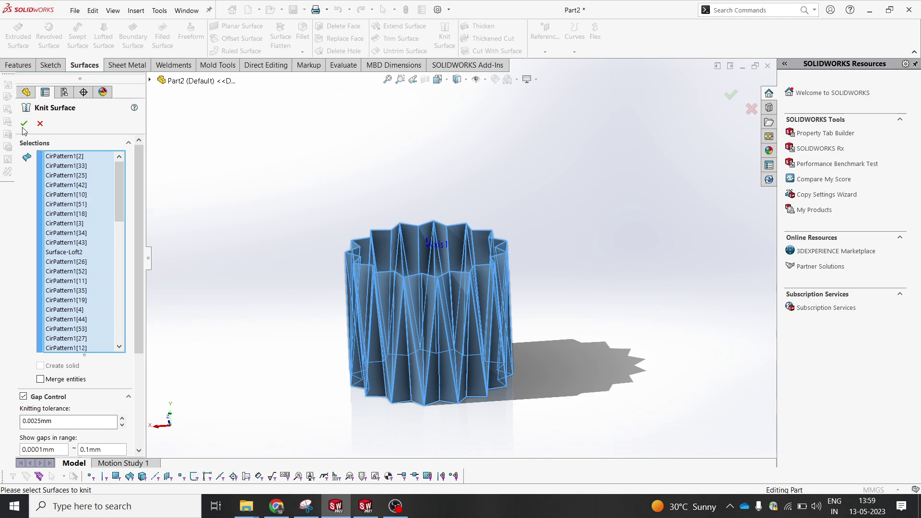
pyautogui.press('Return')
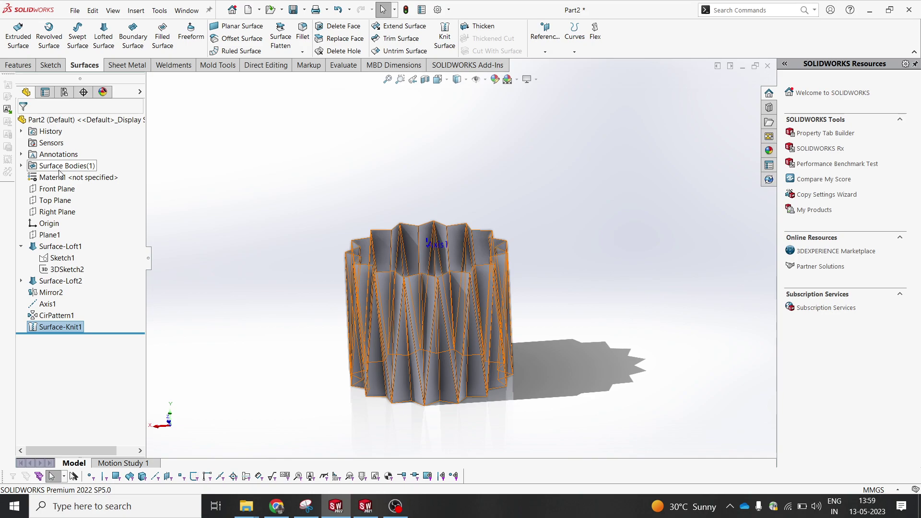
pyautogui.click(410, 200)
pyautogui.moveTo(475, 307)
pyautogui.mouseDown(button='middle')
pyautogui.moveTo(468, 259)
pyautogui.moveTo(465, 292)
pyautogui.mouseUp(button='middle')
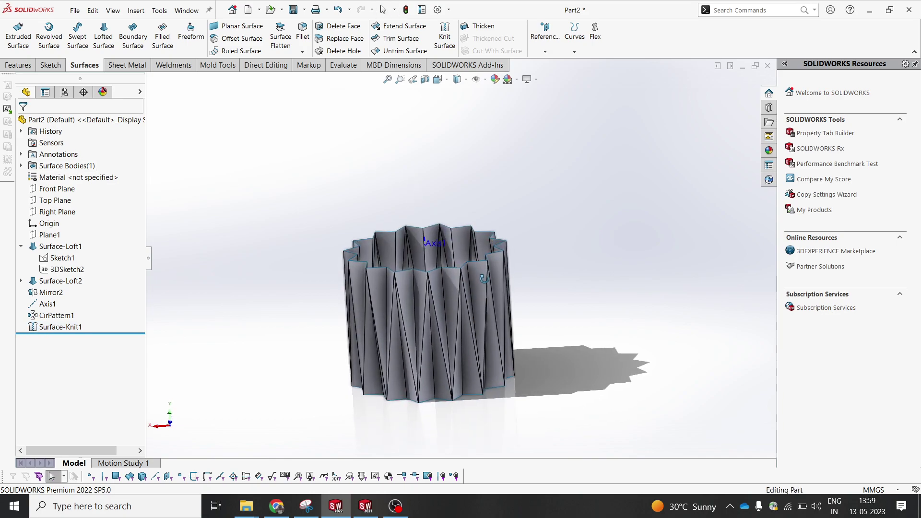
# - Sketch a circle of about 76.5 mm radius centred on the origin on Plane1, enclosing the faceted surface, and exit the sketch
pyautogui.click(51, 235)
pyautogui.click(61, 219)
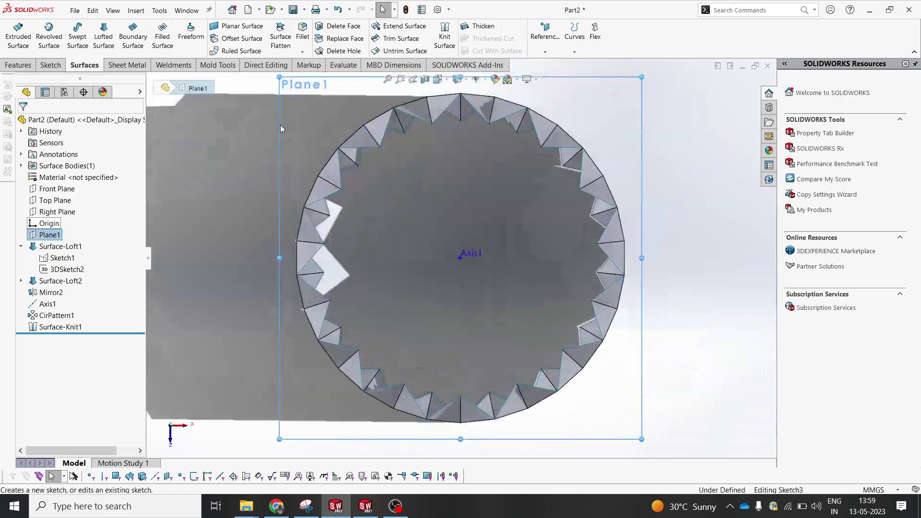
pyautogui.click(109, 26)
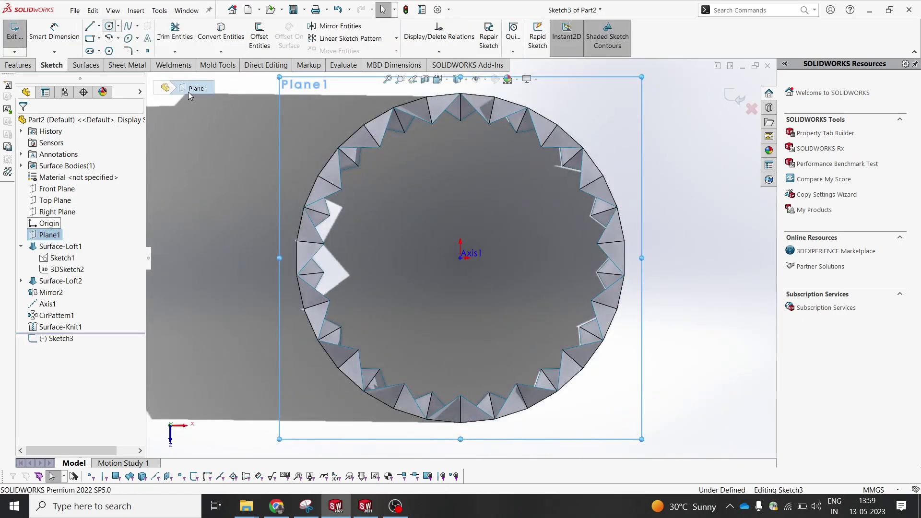
pyautogui.click(461, 258)
pyautogui.scroll(3, 461, 258)
pyautogui.click(565, 153)
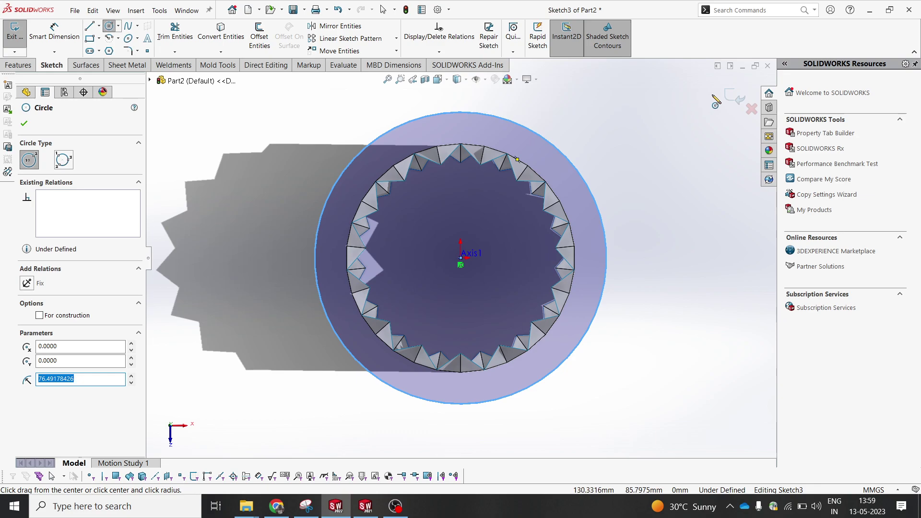
pyautogui.press('Escape')
pyautogui.hotkey('ctrl', 'b')
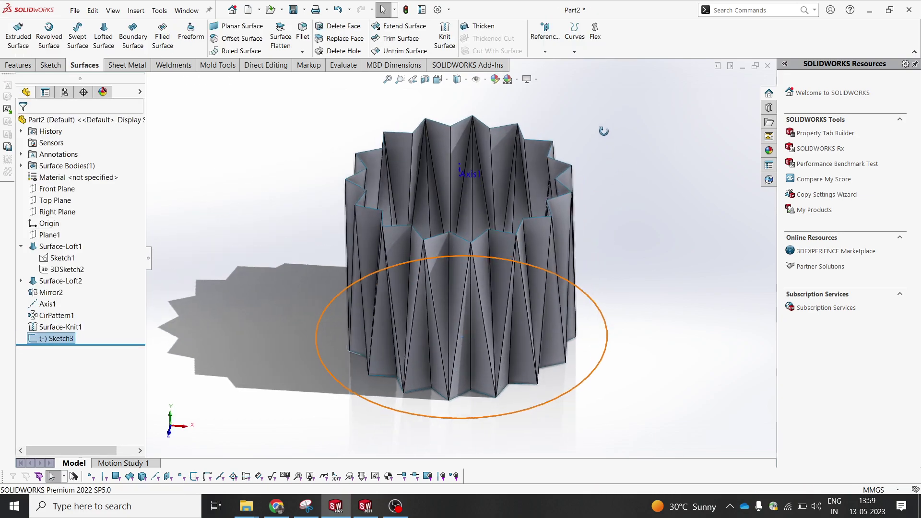
# - Create a sketch on the Top Plane containing the Plane1 circle as a converted entity, and exit the sketch
pyautogui.click(212, 259)
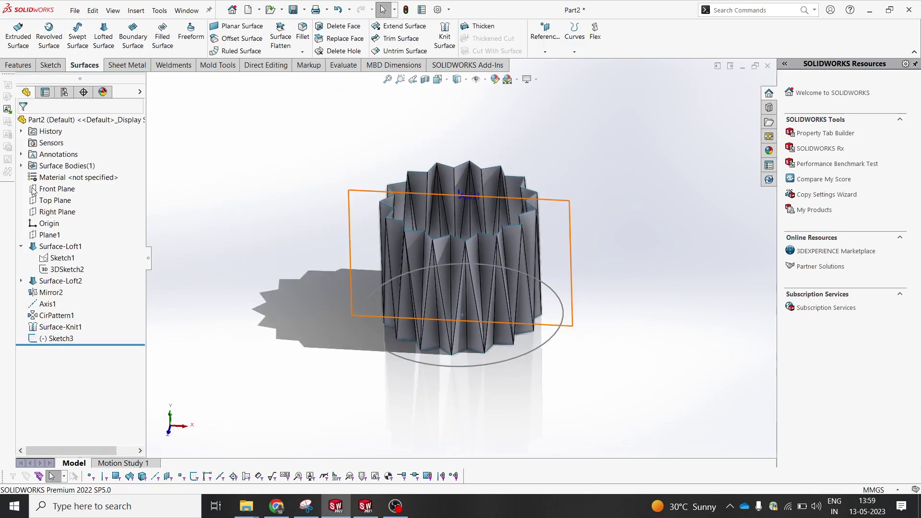
pyautogui.click(45, 200)
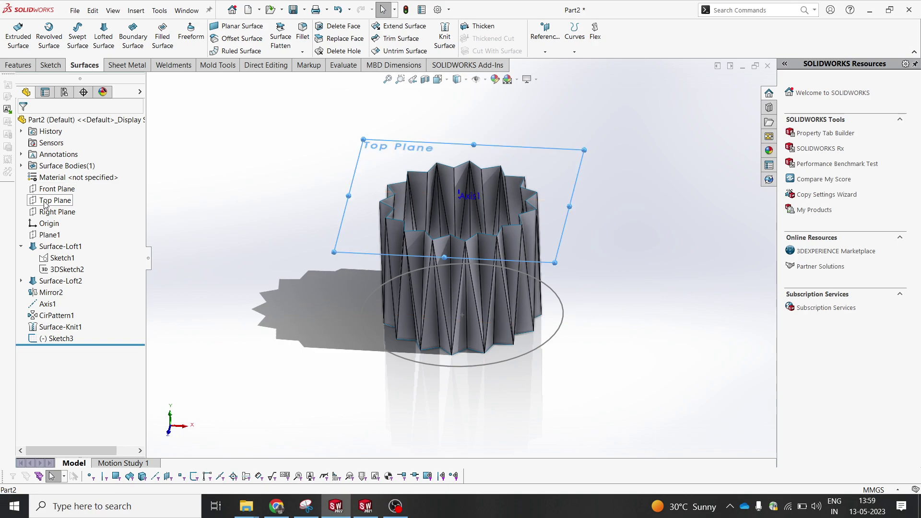
pyautogui.rightClick(307, 139)
pyautogui.click(319, 136)
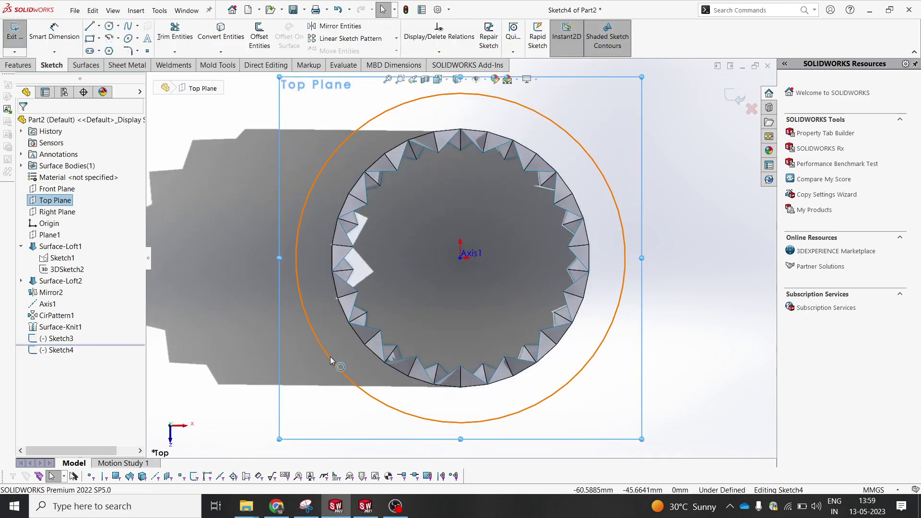
pyautogui.click(326, 352)
pyautogui.click(221, 32)
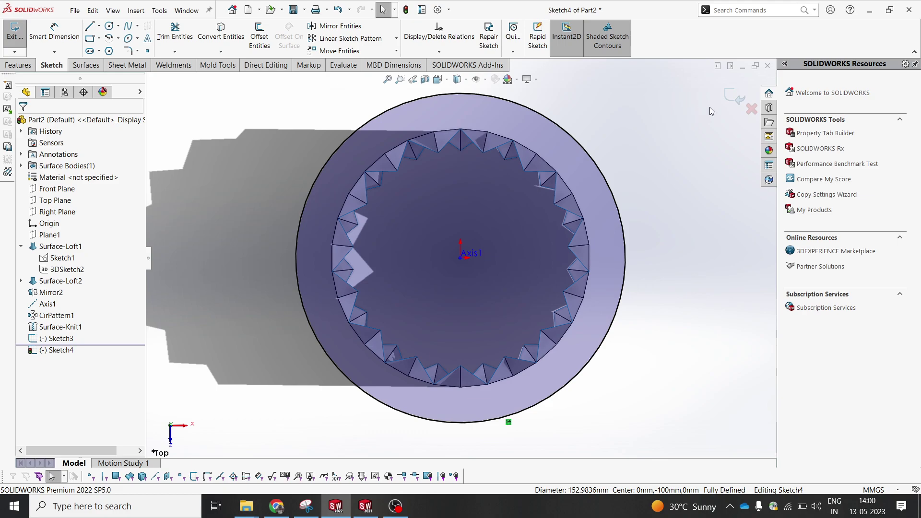
pyautogui.click(732, 95)
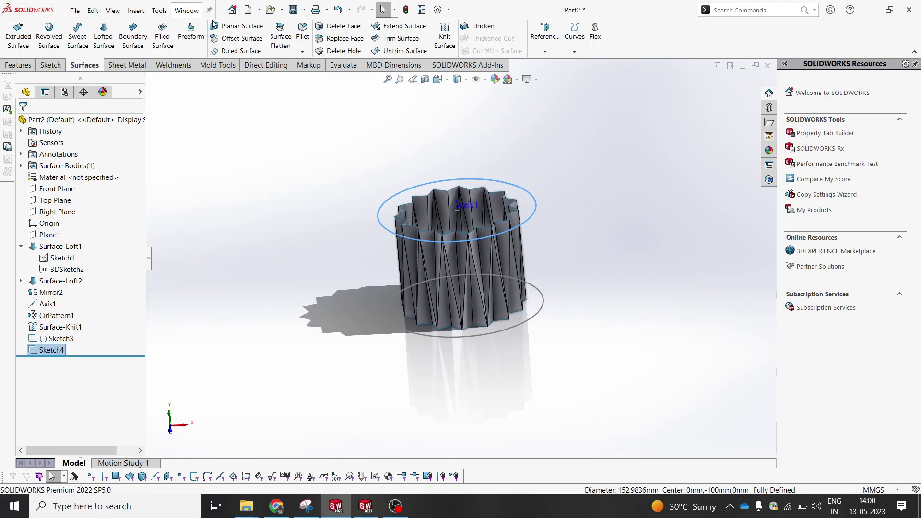
# - Create planar surfaces from the circle sketches at both ends of the faceted cylinder
pyautogui.click(238, 26)
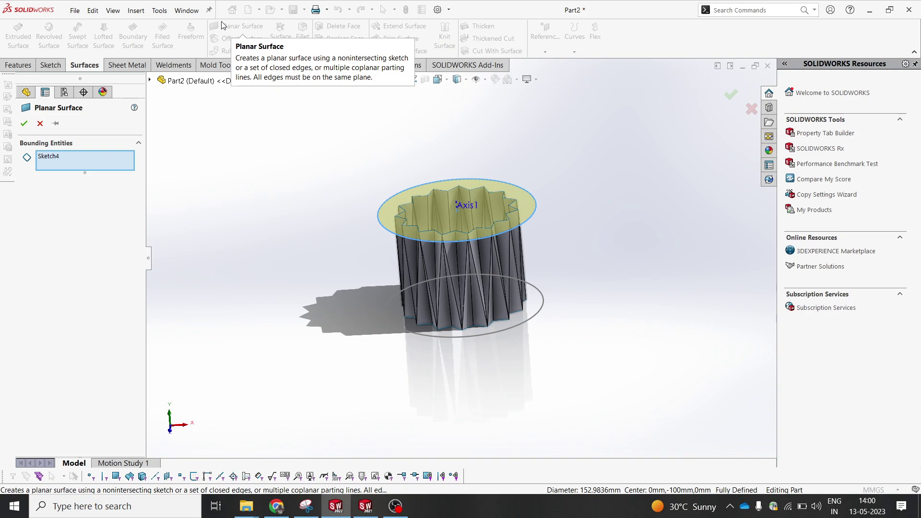
pyautogui.click(22, 123)
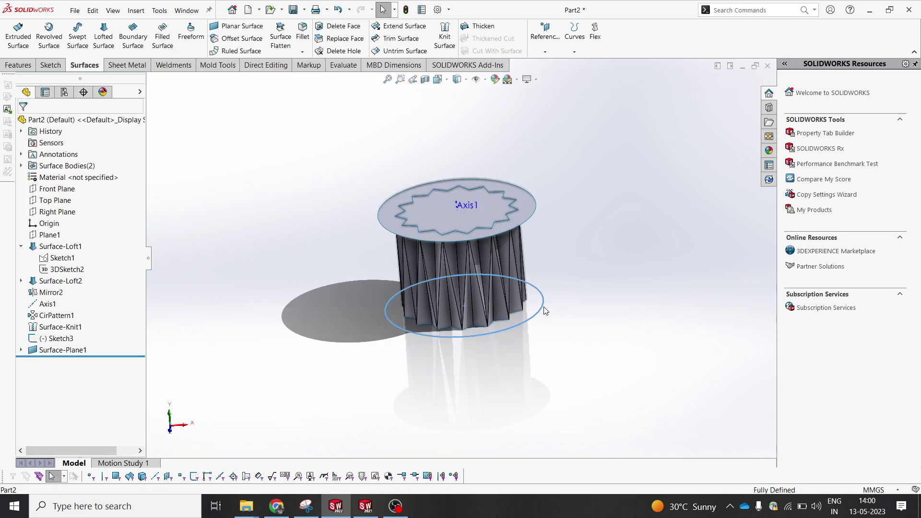
pyautogui.click(236, 26)
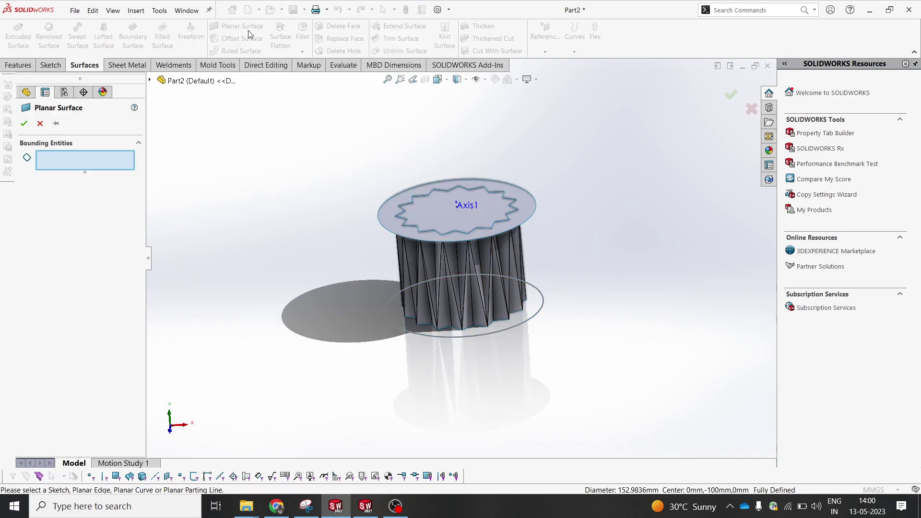
pyautogui.click(543, 302)
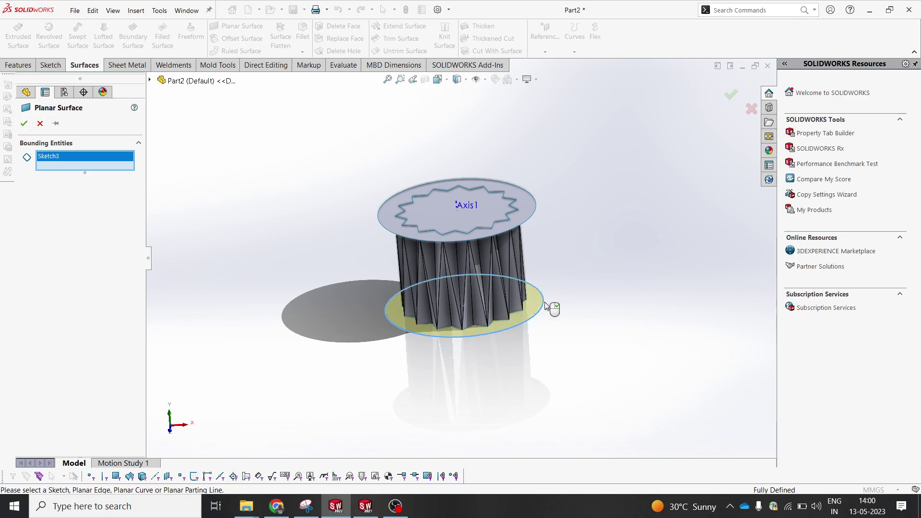
pyautogui.click(24, 124)
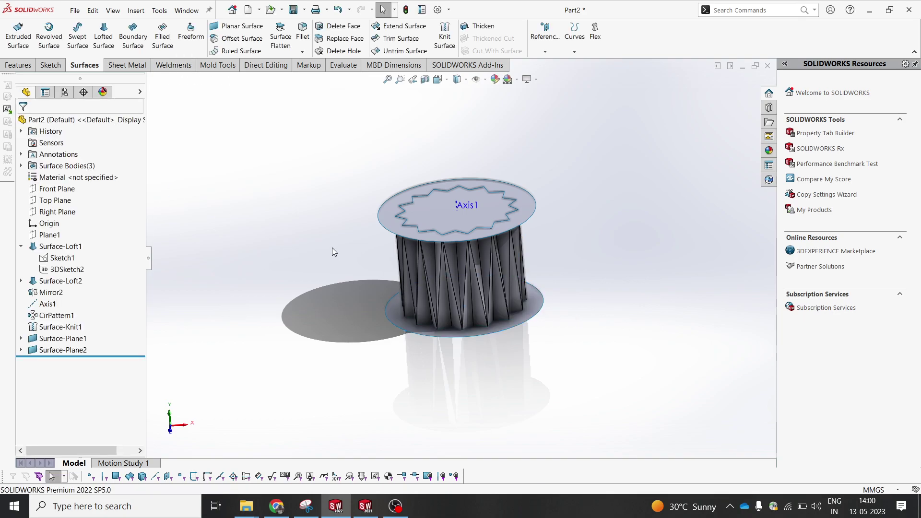
# - Start a mutual surface trim between the knitted faceted surface and both circular planar surfaces
pyautogui.click(390, 40)
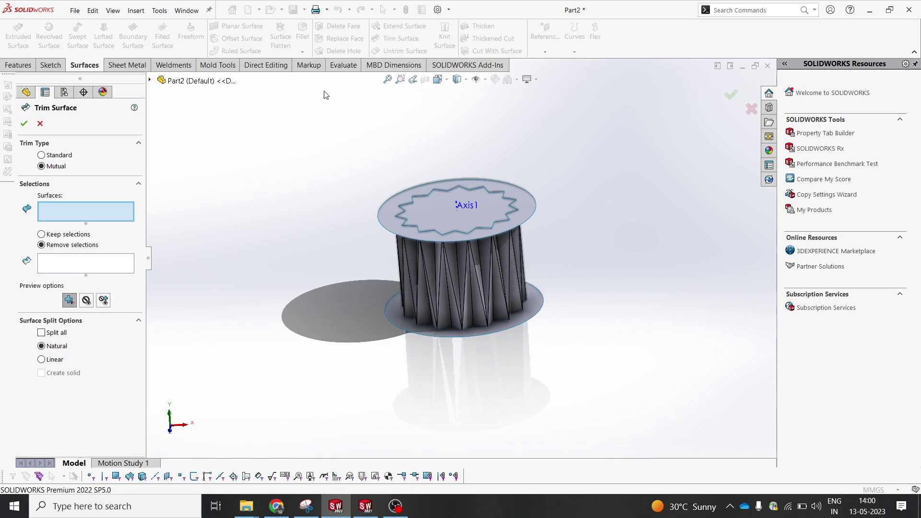
pyautogui.click(54, 157)
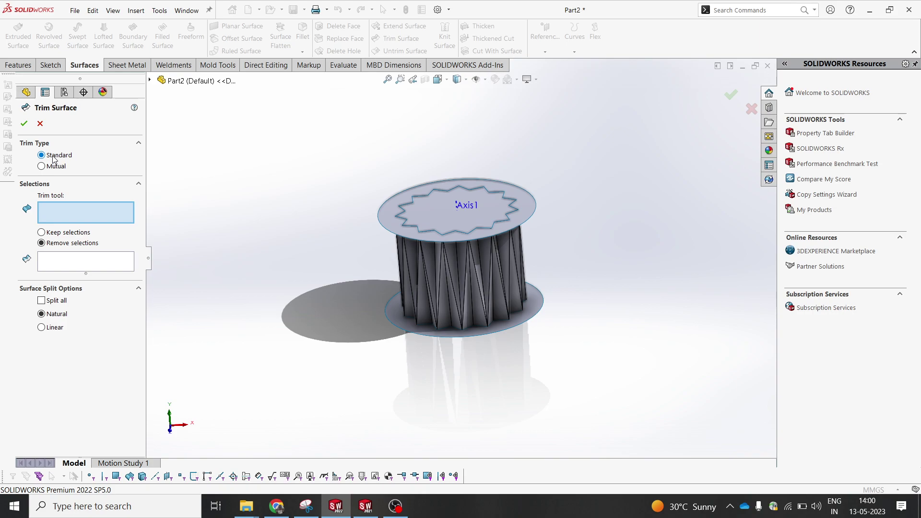
pyautogui.click(65, 167)
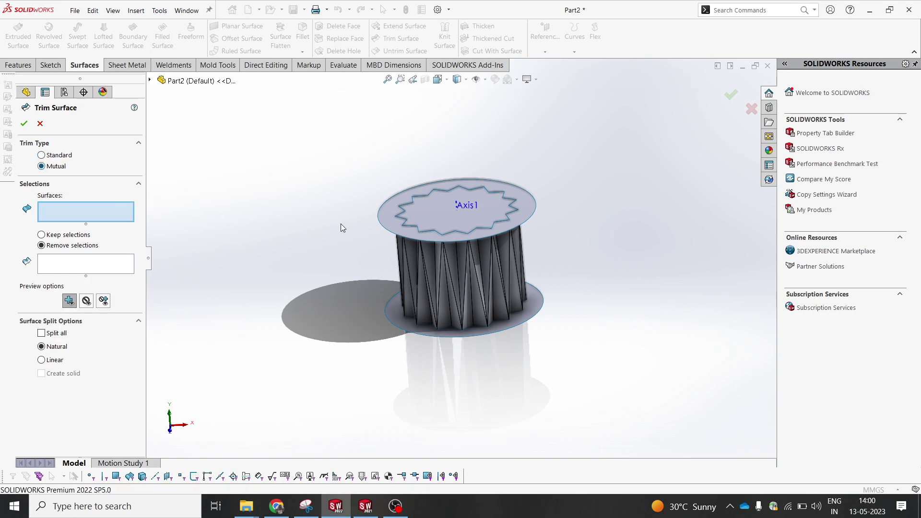
pyautogui.click(470, 220)
pyautogui.click(519, 252)
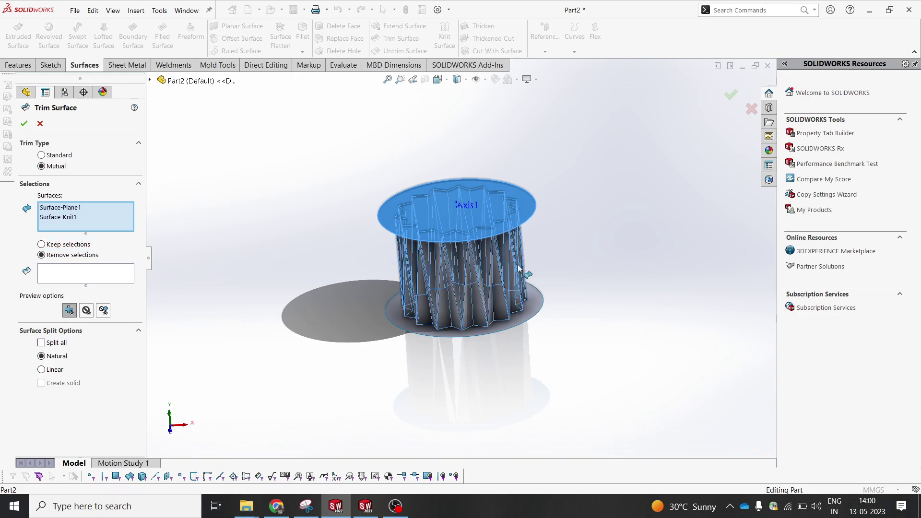
pyautogui.click(530, 303)
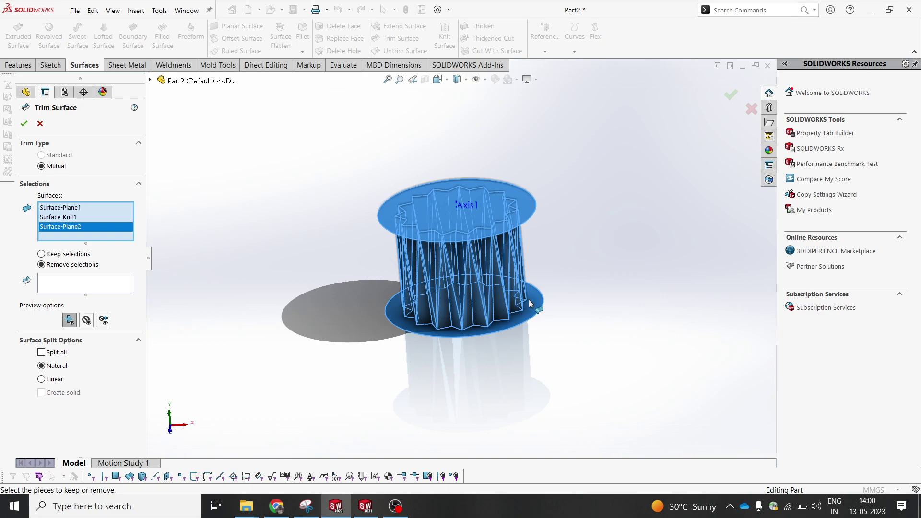
pyautogui.scroll(-2, 501, 311)
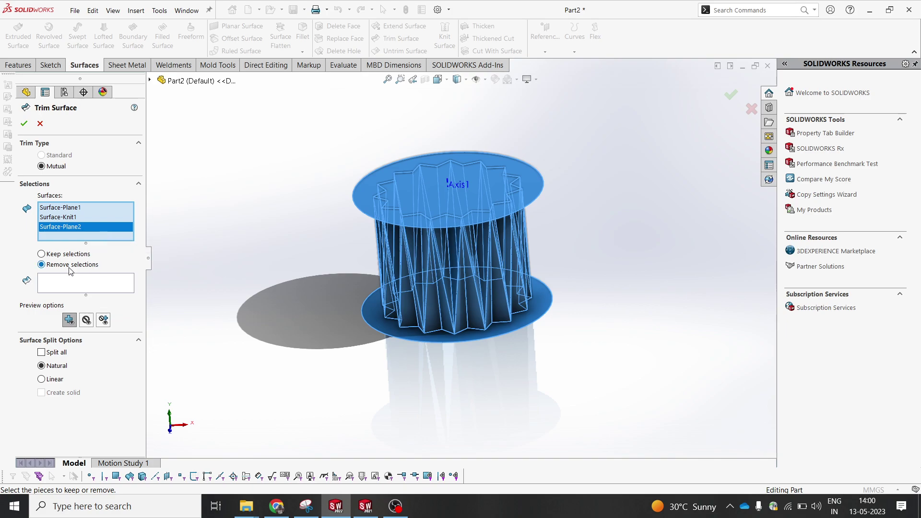
pyautogui.scroll(-4, 365, 187)
pyautogui.click(364, 185)
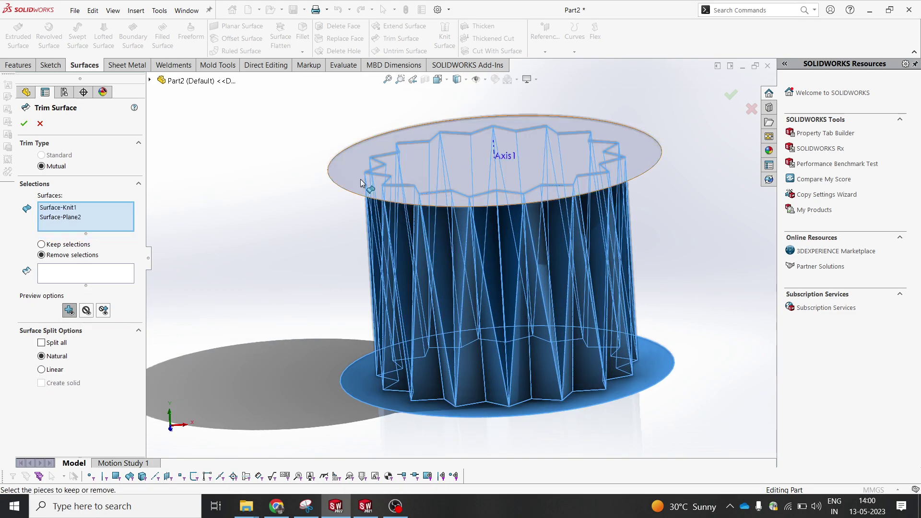
pyautogui.click(357, 188)
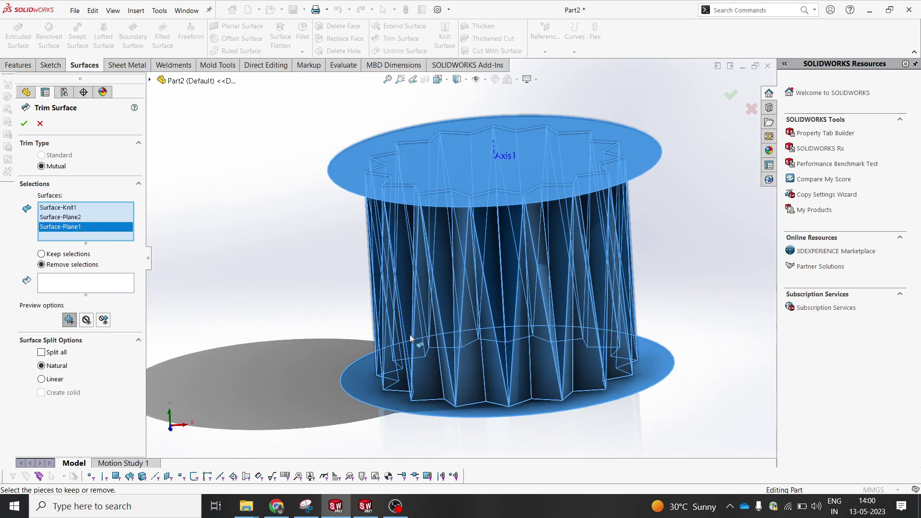
# - Remove the outer portions of both planar surfaces beyond the faceted wall and complete the mutual trim with Create solid enabled
pyautogui.moveTo(411, 338); pyautogui.dragTo(409, 306, button='middle')
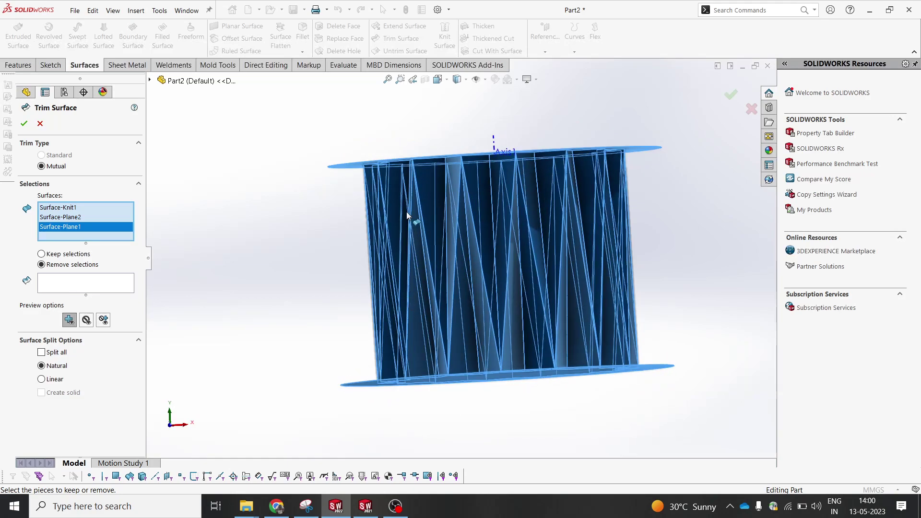
pyautogui.scroll(-2, 406, 216)
pyautogui.click(74, 286)
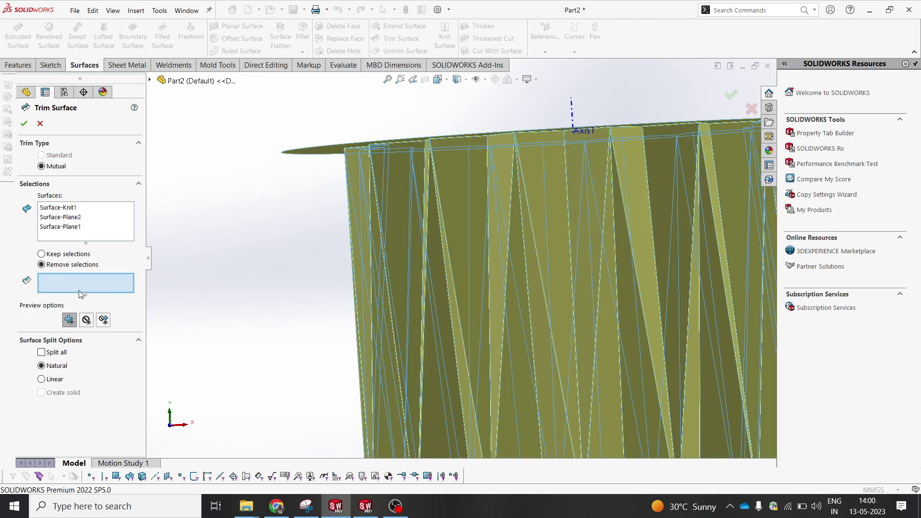
pyautogui.moveTo(339, 269); pyautogui.dragTo(337, 293, button='middle')
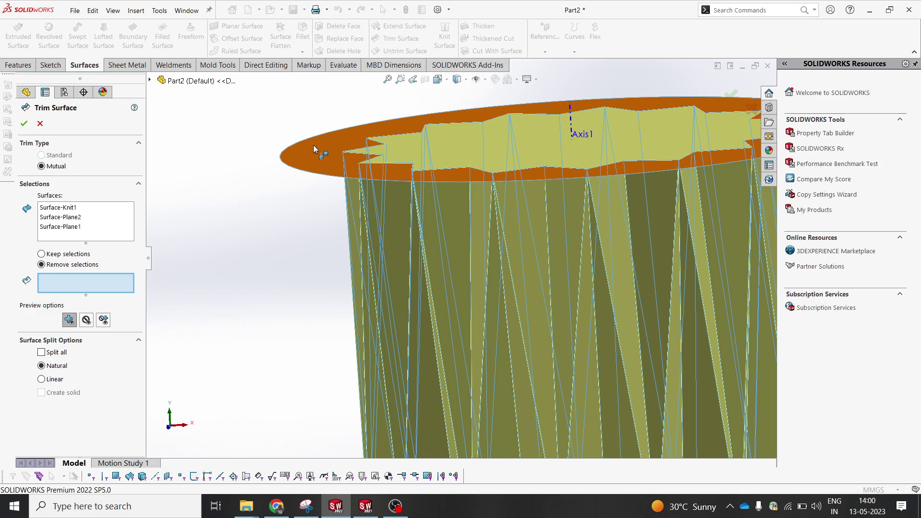
pyautogui.click(314, 149)
pyautogui.scroll(3, 326, 194)
pyautogui.click(407, 366)
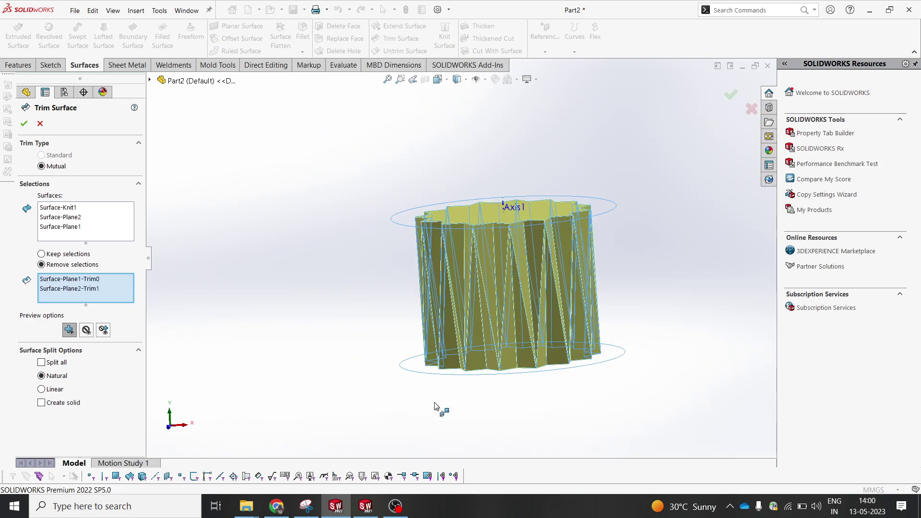
pyautogui.moveTo(436, 407); pyautogui.dragTo(354, 390, button='middle')
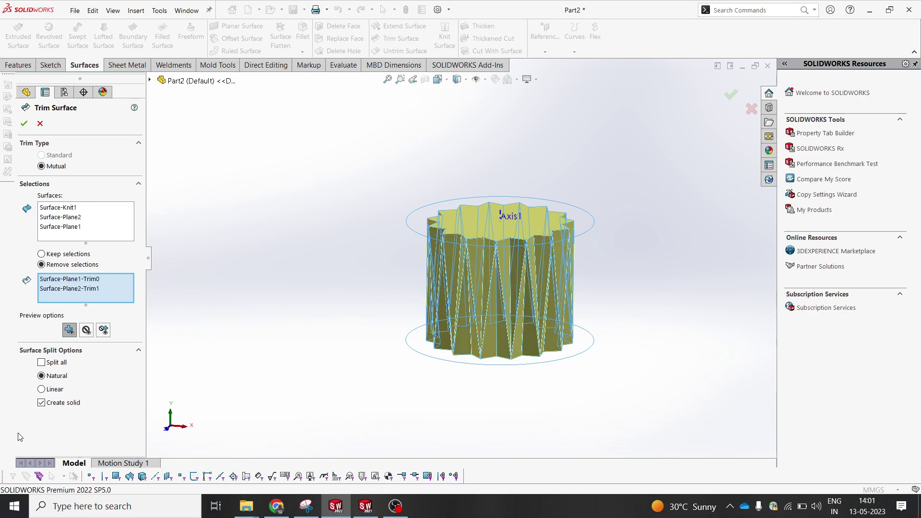
pyautogui.click(23, 124)
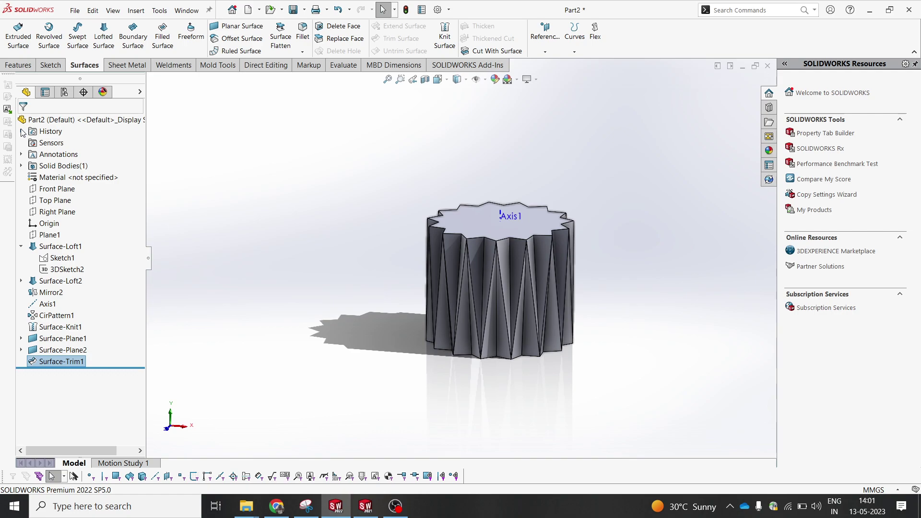
# - Shell the solid to a 2 mm wall thickness, removing its upper star-shaped face
pyautogui.scroll(-3, 361, 239)
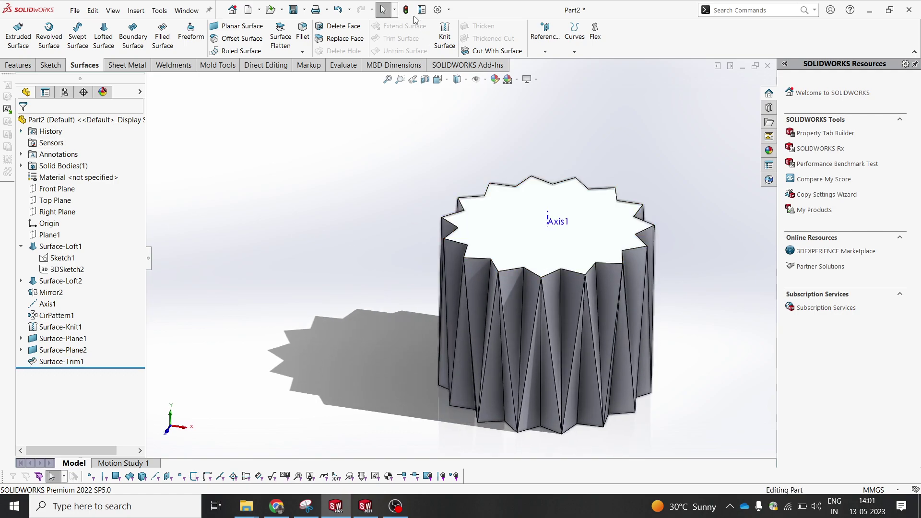
pyautogui.scroll(2, 520, 277)
pyautogui.scroll(-3, 520, 277)
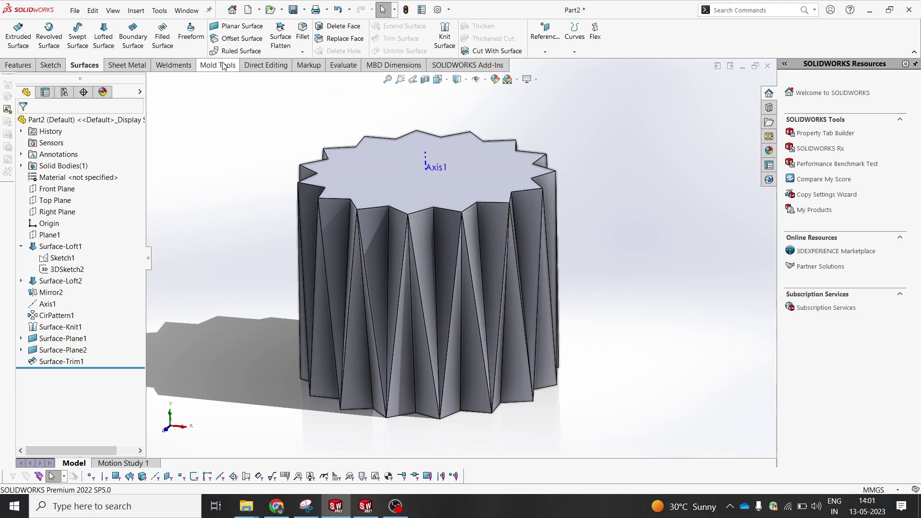
pyautogui.click(19, 65)
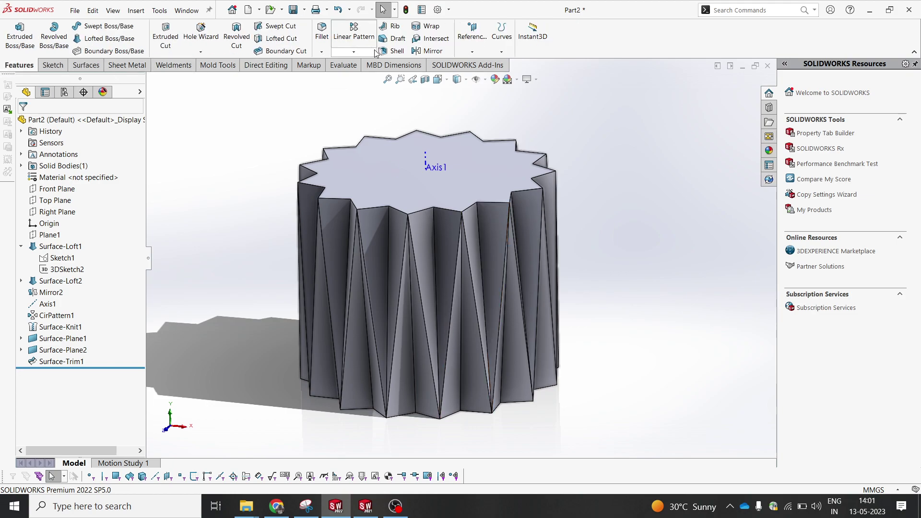
pyautogui.click(397, 50)
pyautogui.click(369, 171)
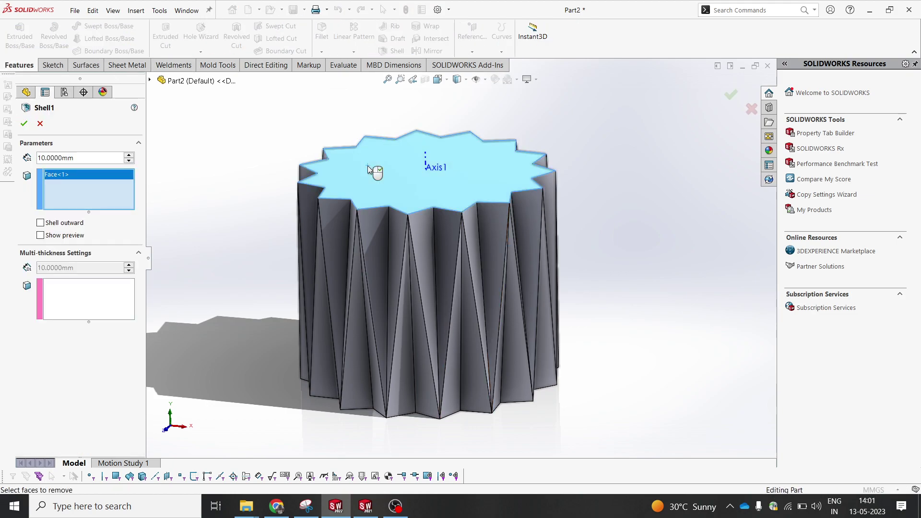
pyautogui.doubleClick(59, 157)
pyautogui.write('2')
pyautogui.press('Return')
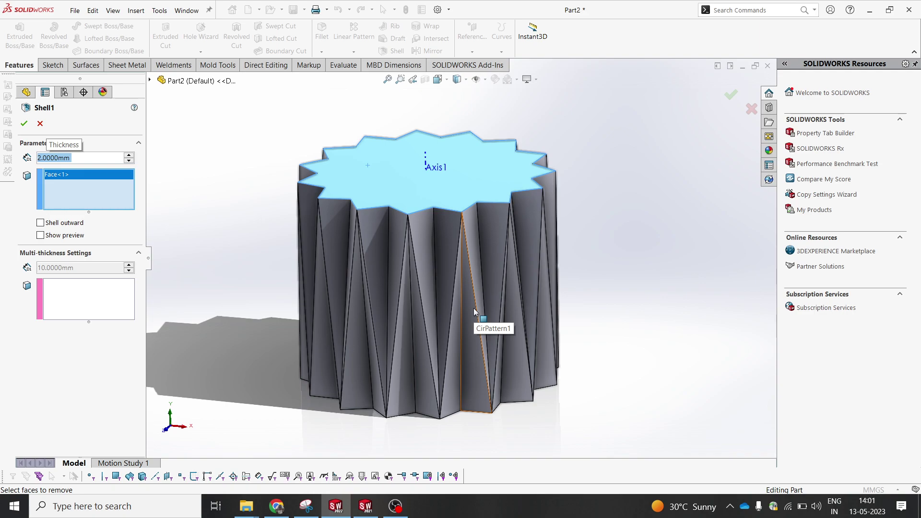
pyautogui.click(24, 124)
# - Inspect the shelled interior with a section view through the Front Plane, close the section without keeping it, and return to the isometric view
pyautogui.moveTo(441, 173); pyautogui.dragTo(424, 115, button='middle')
pyautogui.click(426, 79)
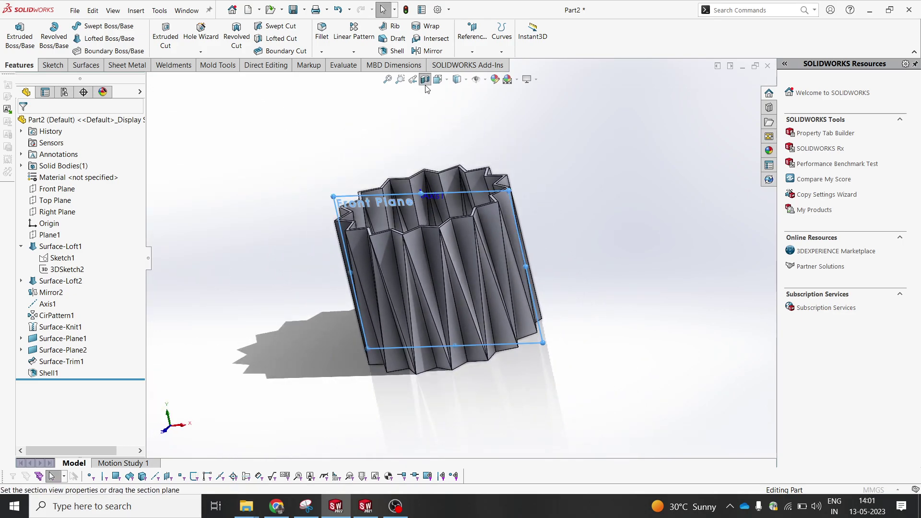
pyautogui.moveTo(432, 225); pyautogui.dragTo(511, 254, button='middle')
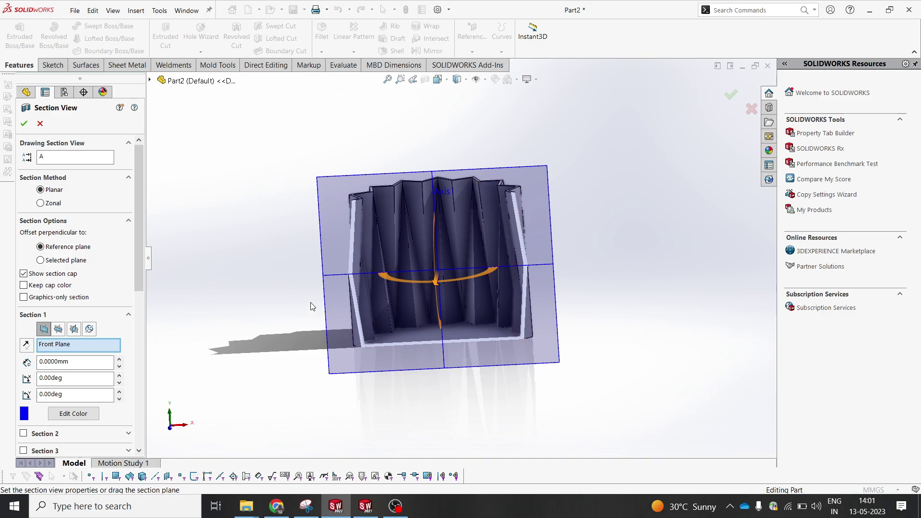
pyautogui.click(40, 124)
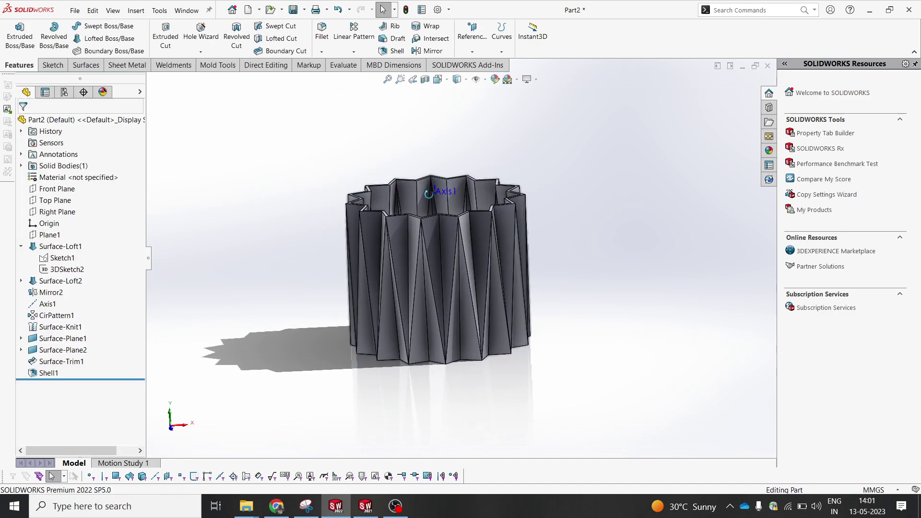
pyautogui.press('space')
pyautogui.click(534, 235)
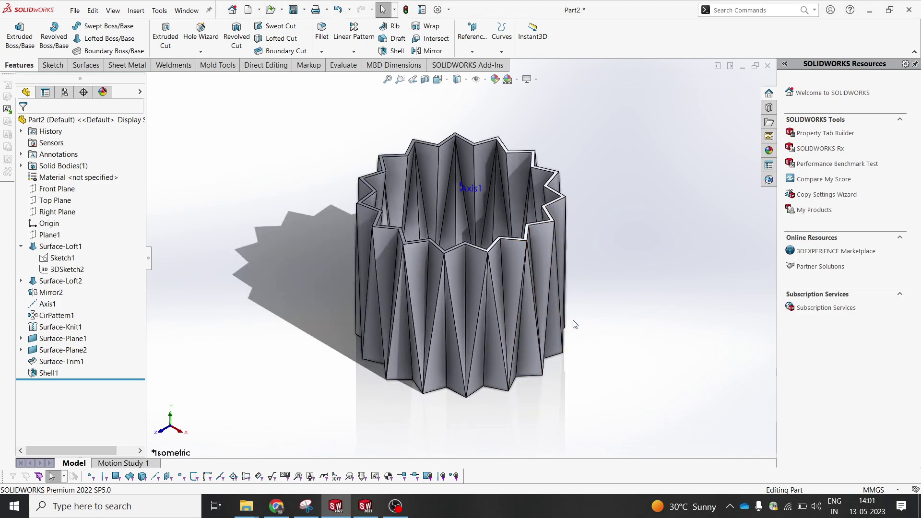
# - Open Sketch2, the base profile under Surface-Loft2, for editing
pyautogui.press('space')
pyautogui.click(477, 363)
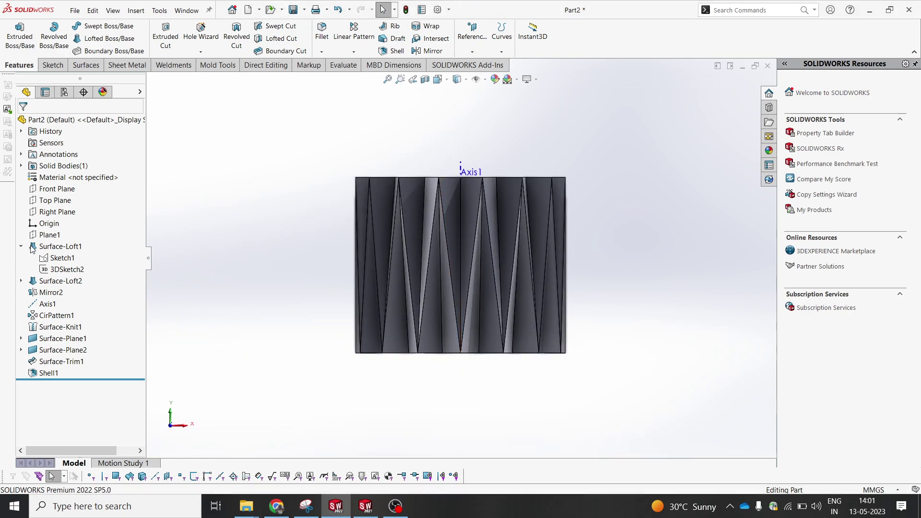
pyautogui.click(20, 281)
pyautogui.click(61, 294)
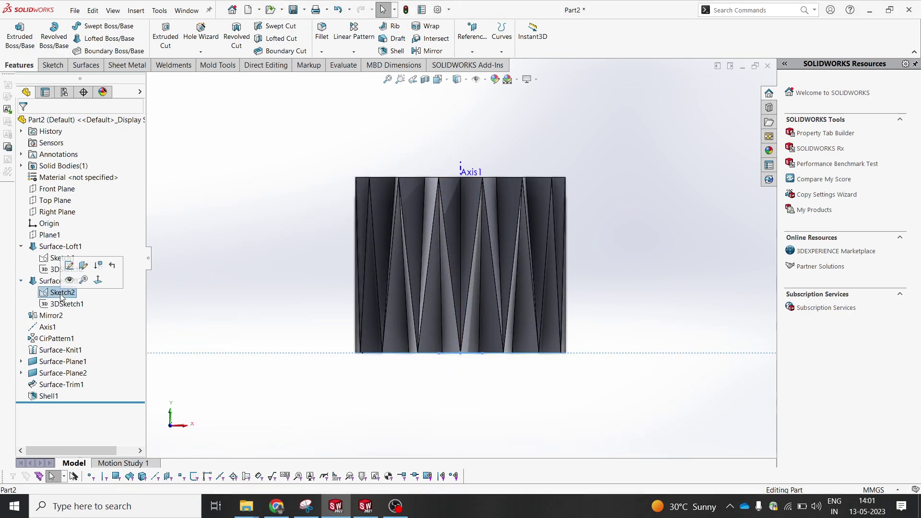
pyautogui.moveTo(308, 295); pyautogui.dragTo(293, 338, button='middle')
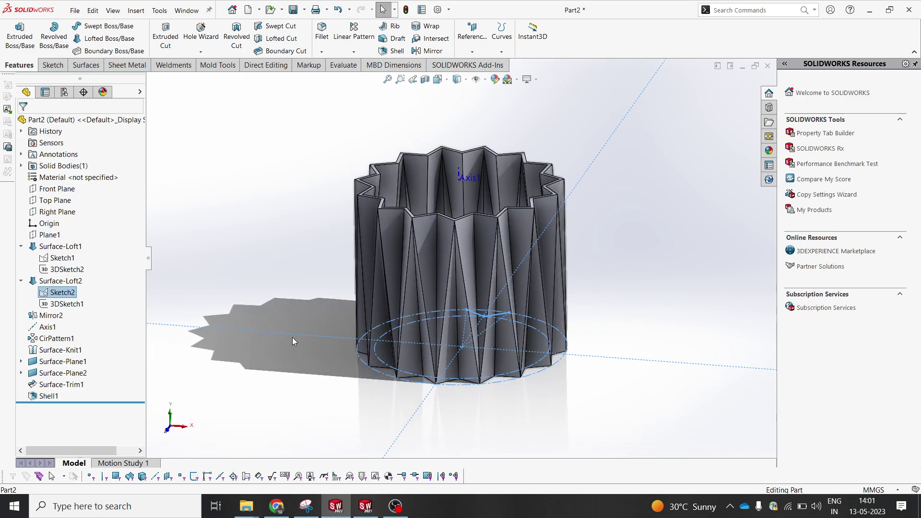
pyautogui.rightClick(61, 294)
pyautogui.click(73, 262)
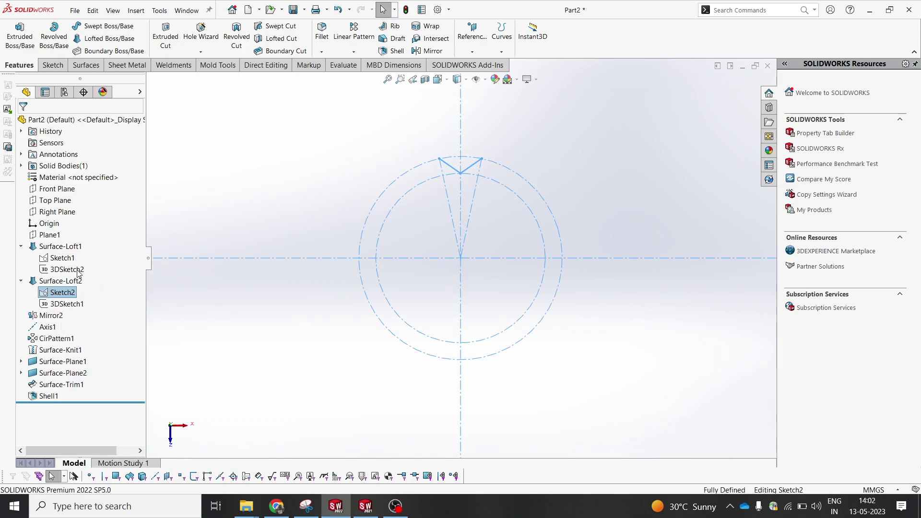
# - Set the outer construction circle's diameter in the base profile sketch to 90 mm
pyautogui.click(504, 202)
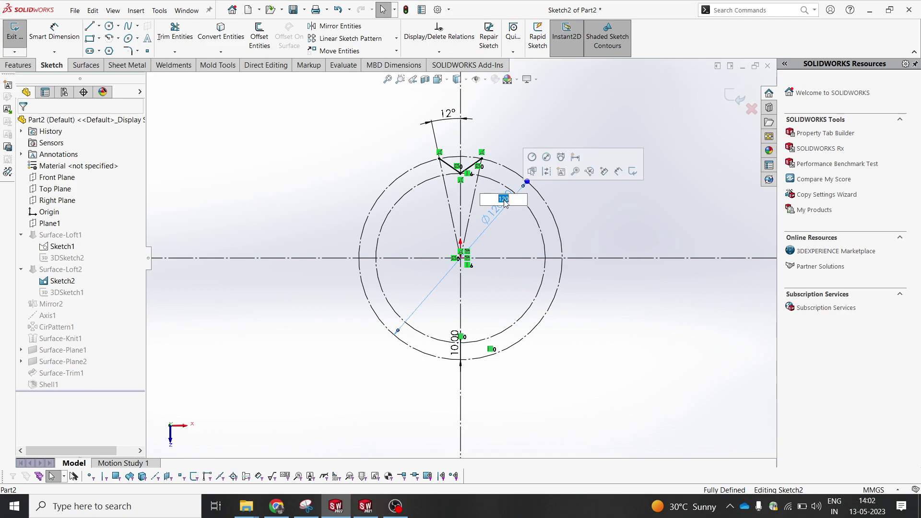
pyautogui.write('90')
pyautogui.press('Return')
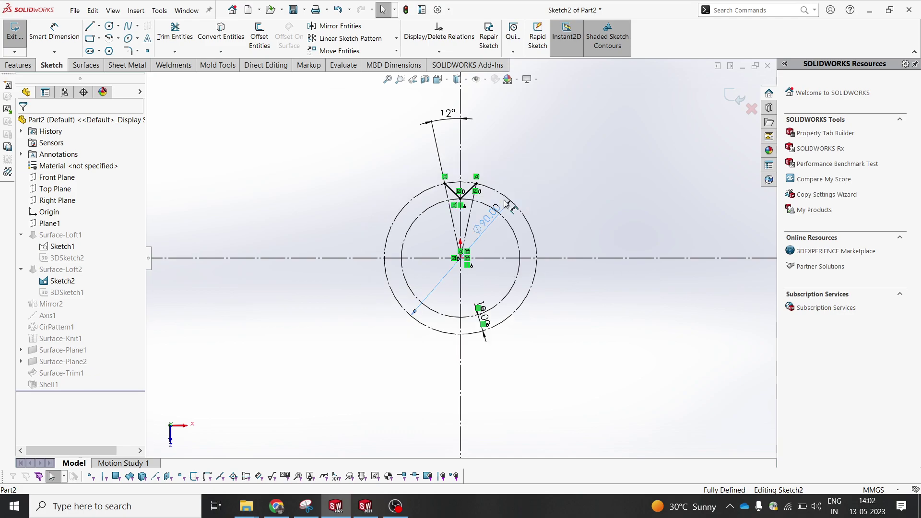
# - Set the base sketch's outer construction circle to a 100 mm diameter and exit the sketch to rebuild the container
pyautogui.click(486, 229)
pyautogui.write('1')
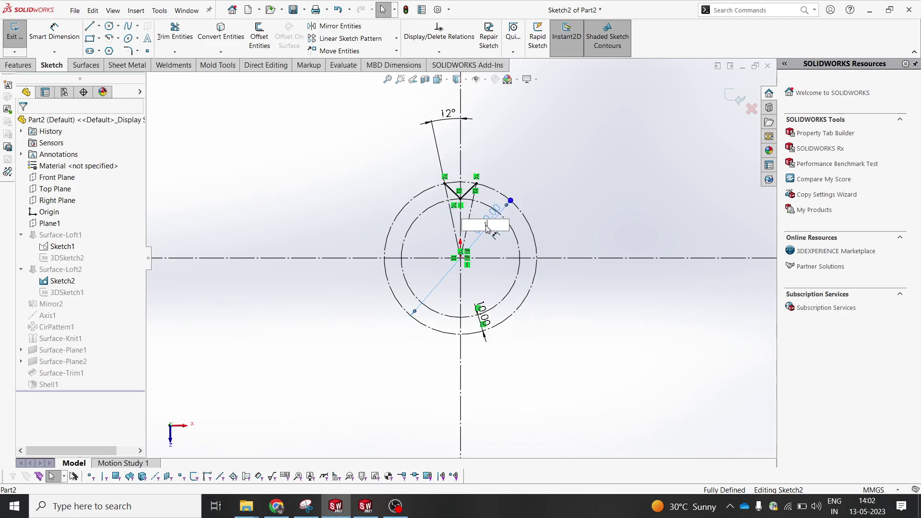
pyautogui.write('00')
pyautogui.press('Return')
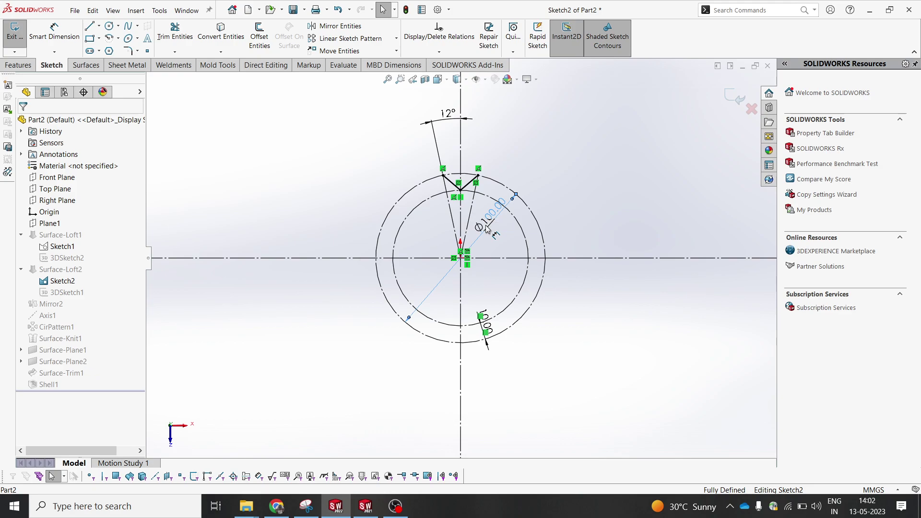
pyautogui.click(732, 93)
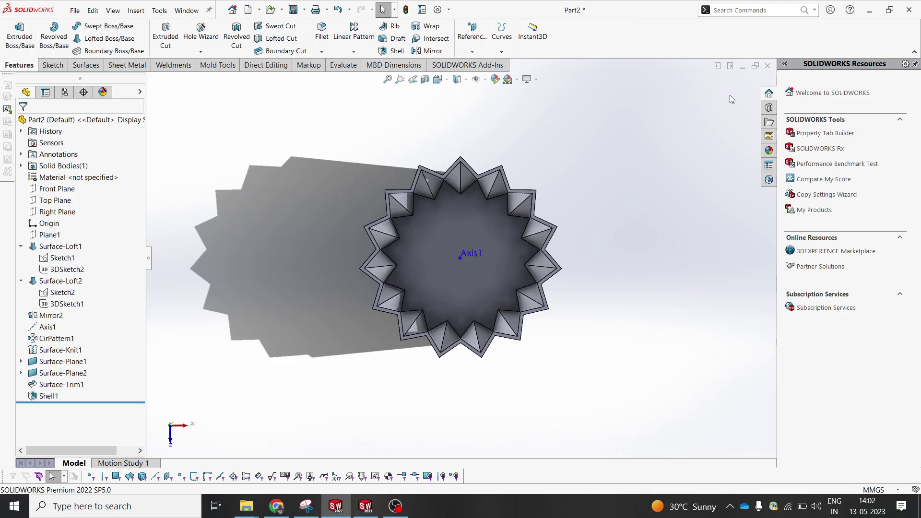
# - Examine the container's taper from the front and locate its loft sketches and the offset plane Plane1 in the model
pyautogui.press('space')
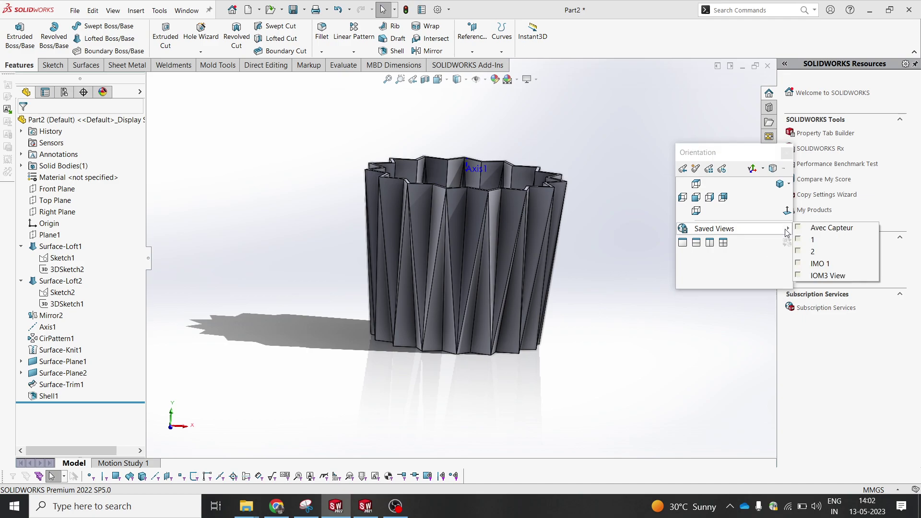
pyautogui.click(782, 214)
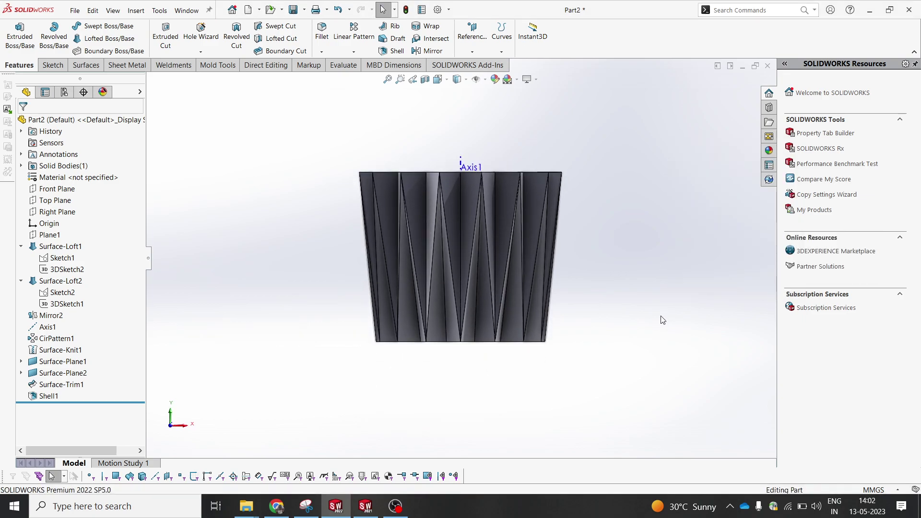
pyautogui.click(60, 292)
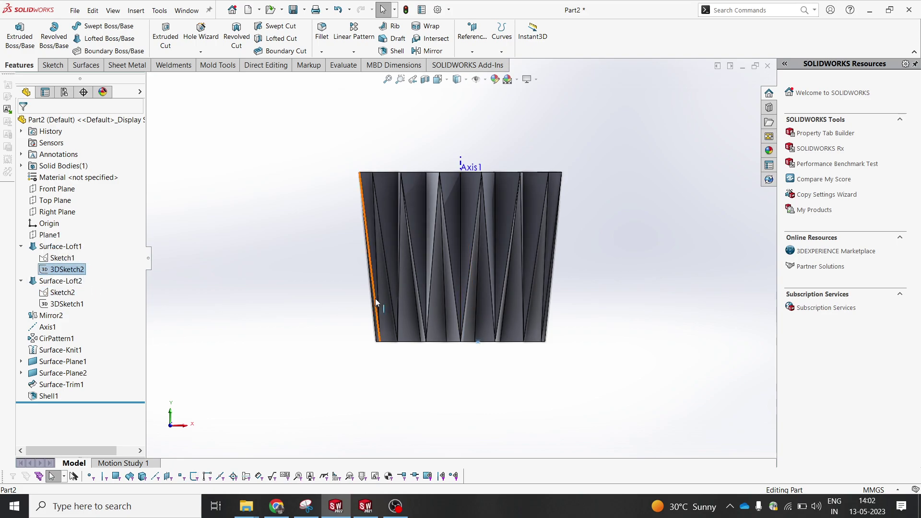
pyautogui.moveTo(375, 299); pyautogui.dragTo(338, 353, button='middle')
pyautogui.click(67, 304)
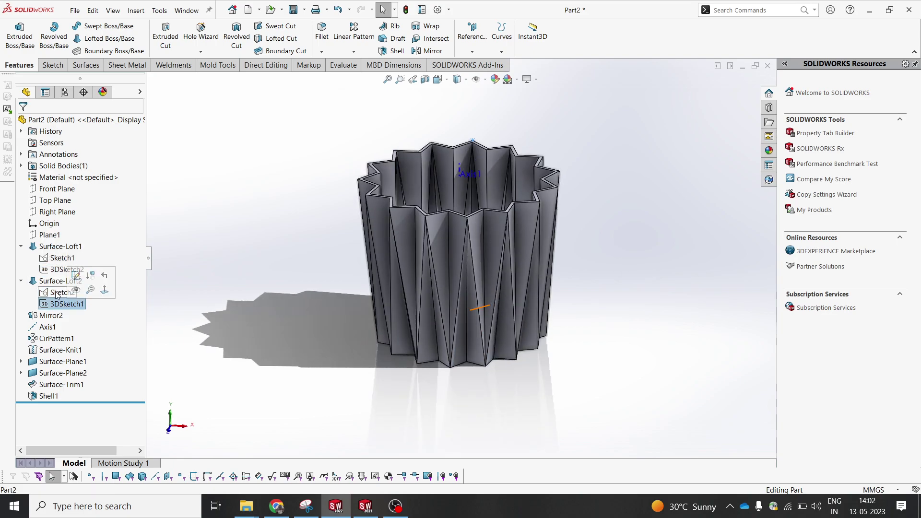
pyautogui.click(59, 293)
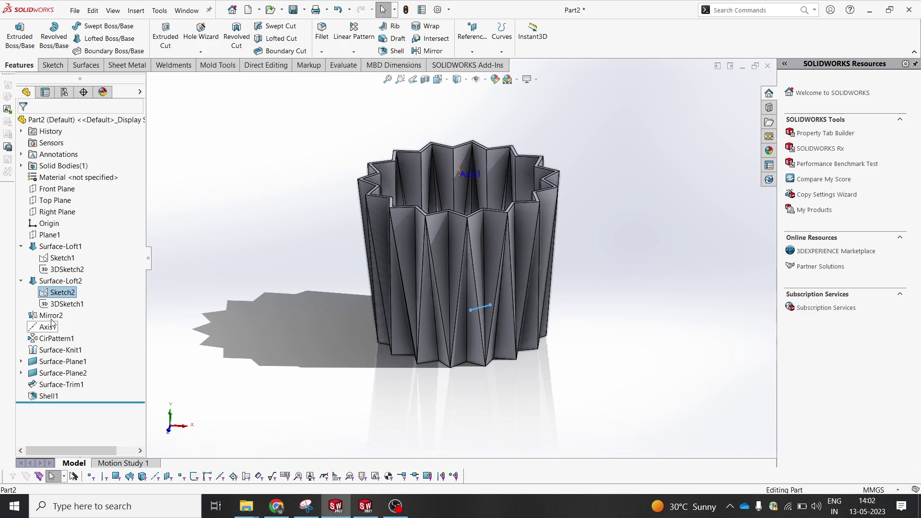
pyautogui.click(50, 235)
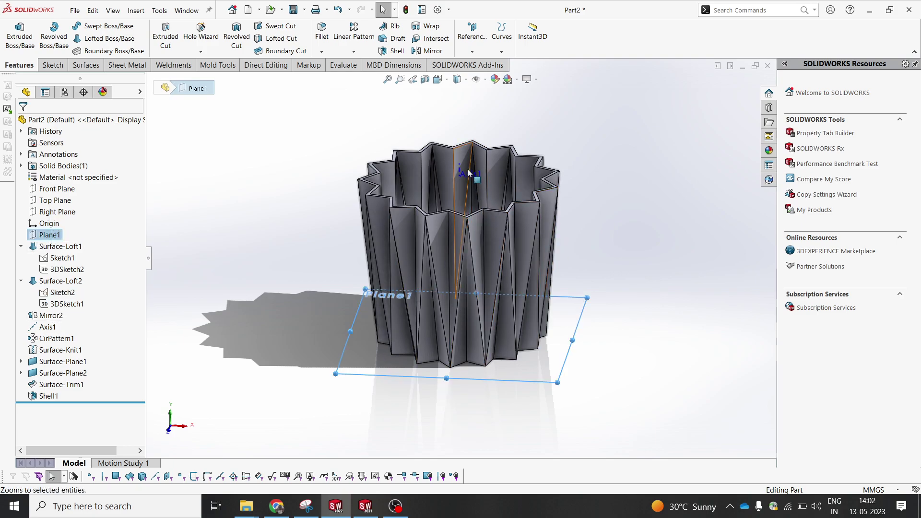
pyautogui.moveTo(468, 173); pyautogui.dragTo(83, 232, button='middle')
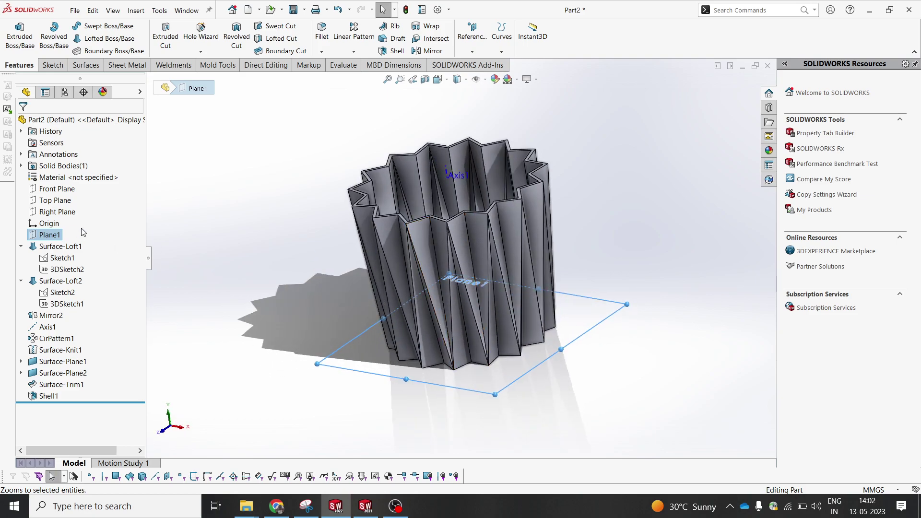
# - Set the offset of Plane1 from the Top Plane to 200 mm and view the rebuilt container
pyautogui.click(49, 235)
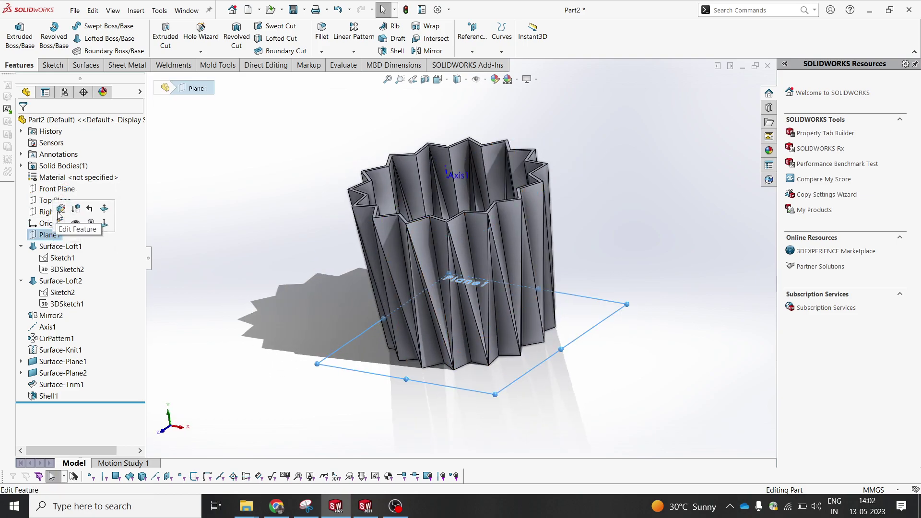
pyautogui.click(60, 210)
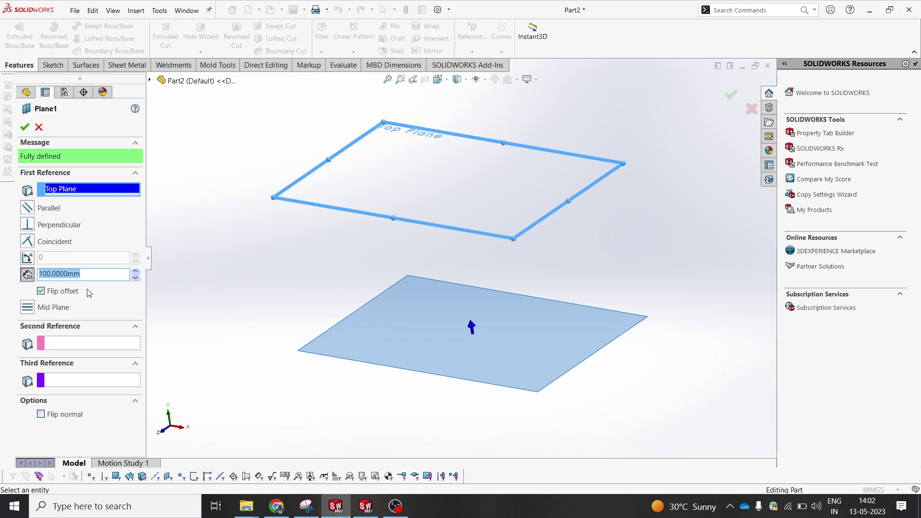
pyautogui.write('200')
pyautogui.press('Return')
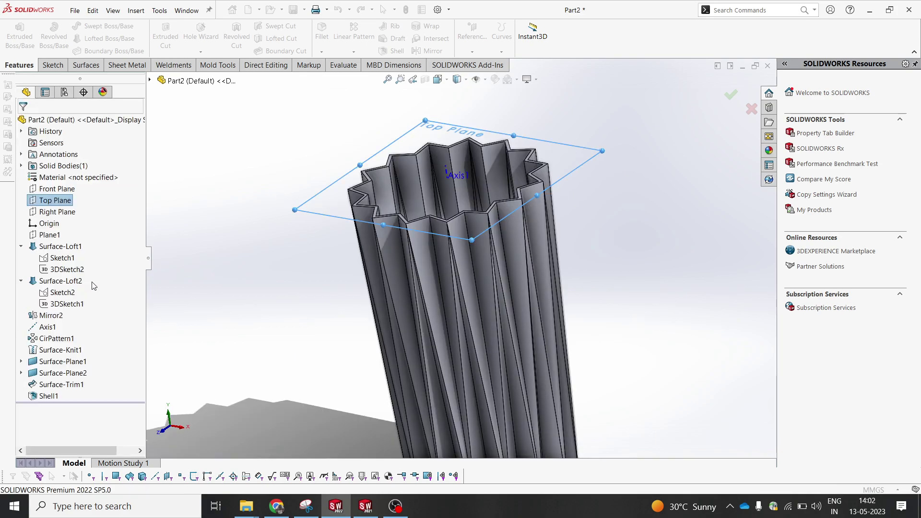
pyautogui.hotkey('ctrl', '1')
pyautogui.moveTo(573, 259); pyautogui.dragTo(566, 305, button='middle')
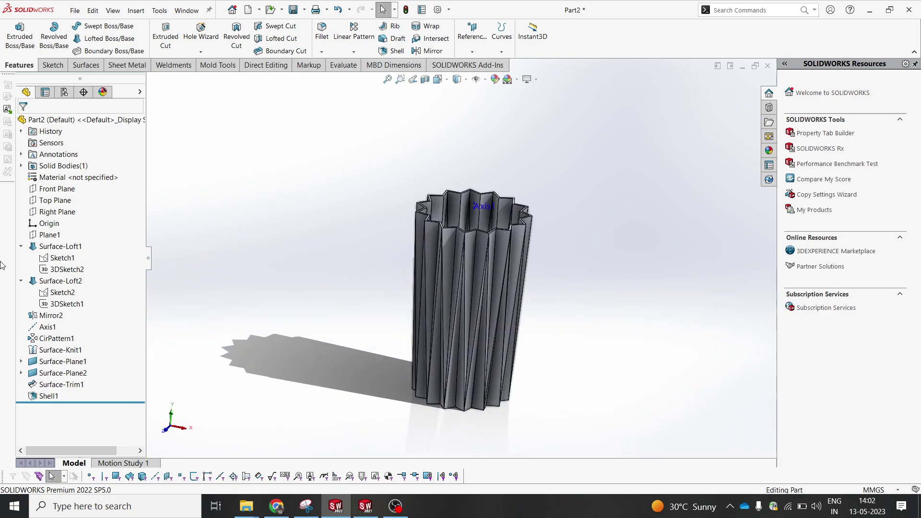
# - Set the offset of Plane1 from the Top Plane to 50 mm and fit the rebuilt container in view
pyautogui.click(51, 236)
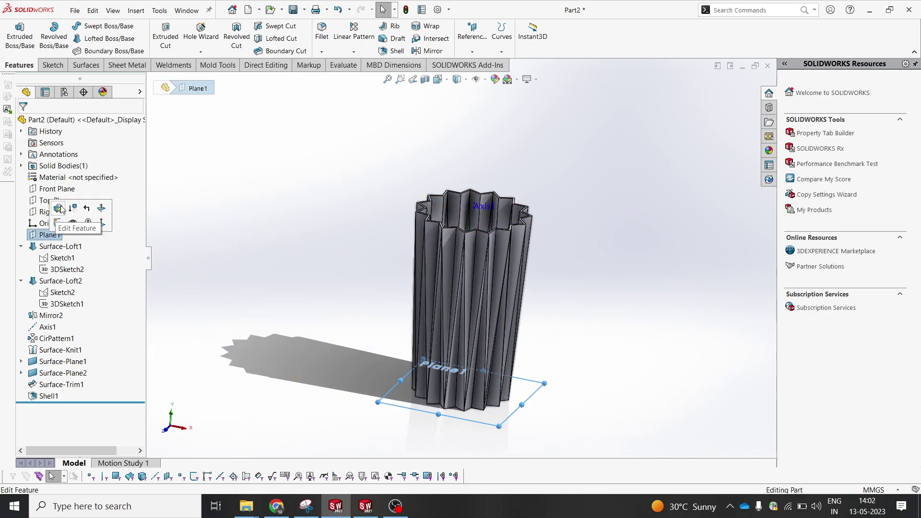
pyautogui.click(62, 207)
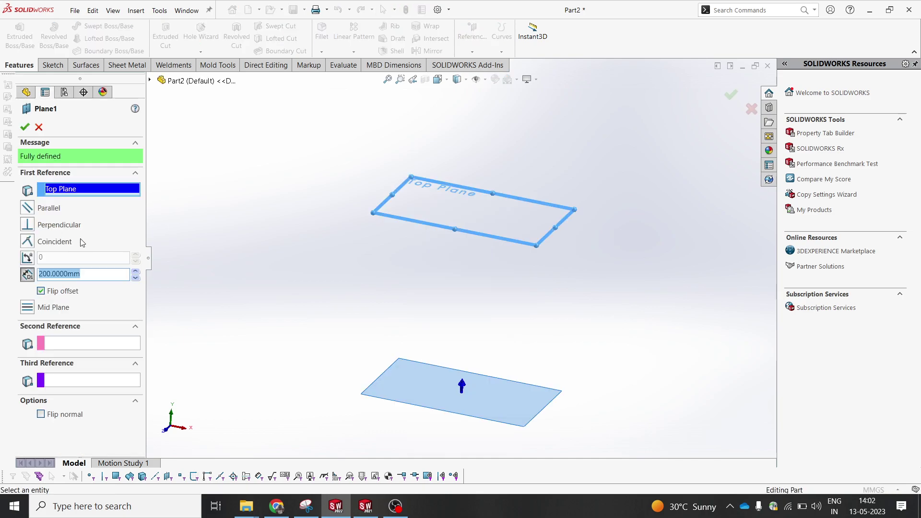
pyautogui.write('50')
pyautogui.press('Return')
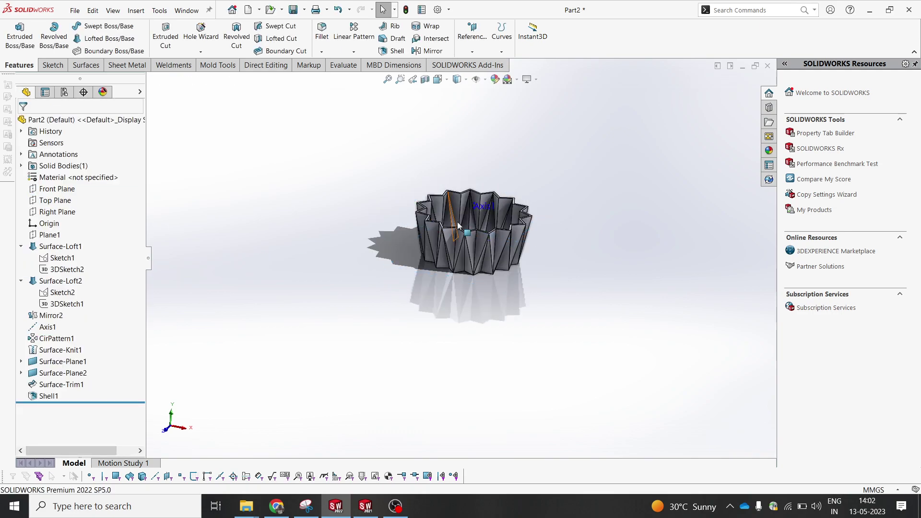
pyautogui.moveTo(484, 197); pyautogui.dragTo(504, 275, button='middle')
pyautogui.press('f')
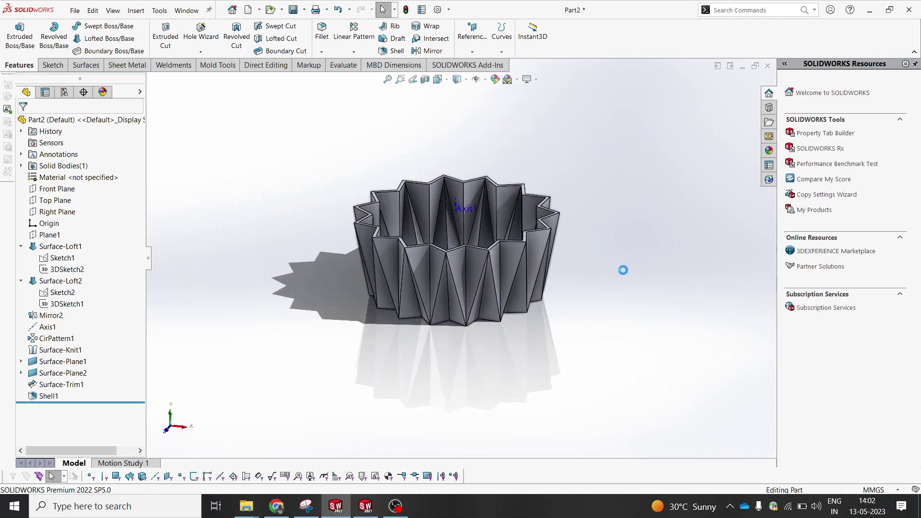